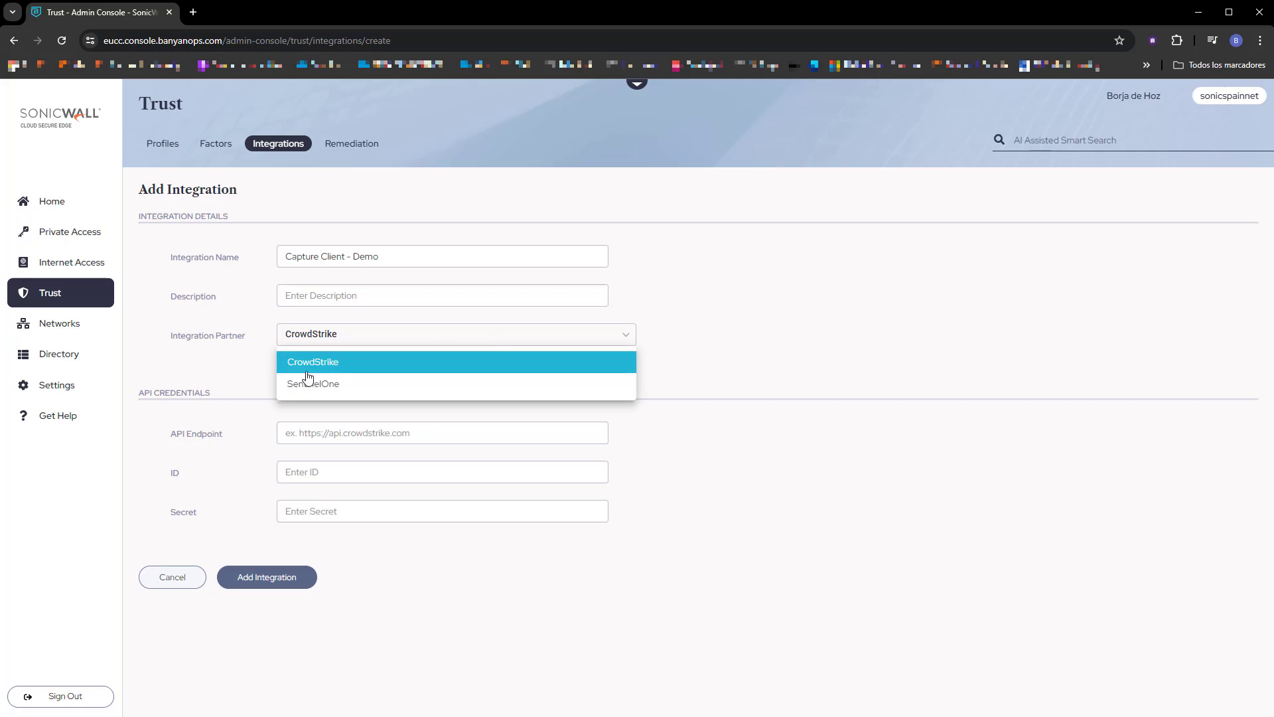
{"action": "left_click", "coordinate": [321, 376]}
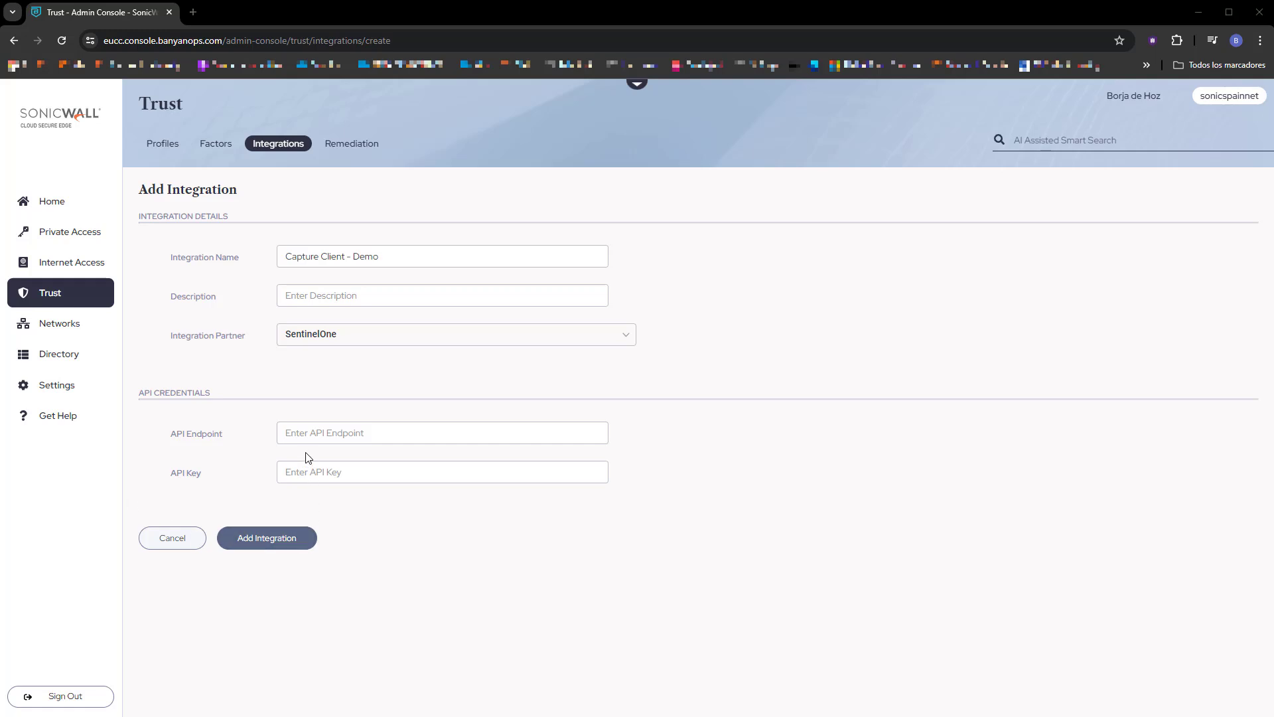
{"action": "left_click", "coordinate": [331, 433]}
{"action": "type", "text": "https://euce1-sonicwall.sentinelone.net"}
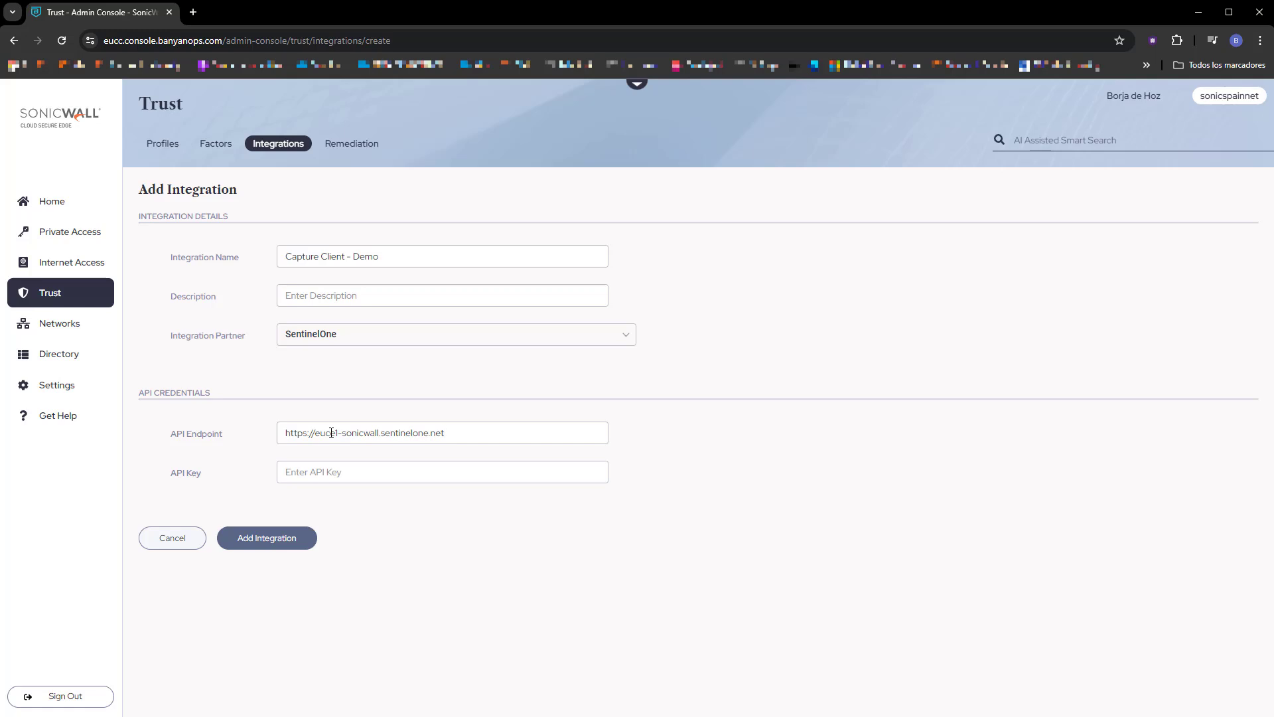
Open the MySonicWall site in a new browser tab and sign in with the account's username or email.
{"action": "left_click", "coordinate": [193, 12]}
{"action": "type", "text": "my"}
{"action": "key", "text": "Return"}
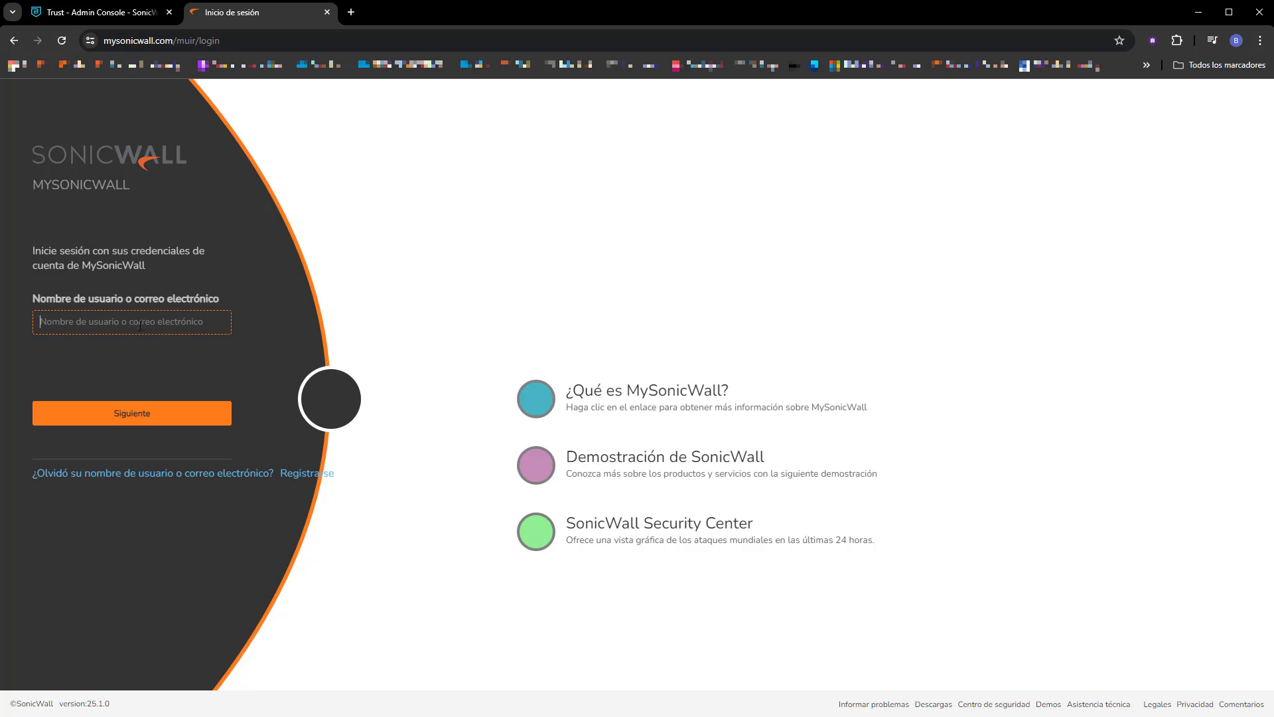
{"action": "left_click", "coordinate": [114, 322]}
{"action": "left_click", "coordinate": [191, 426]}
{"action": "left_click", "coordinate": [123, 414]}
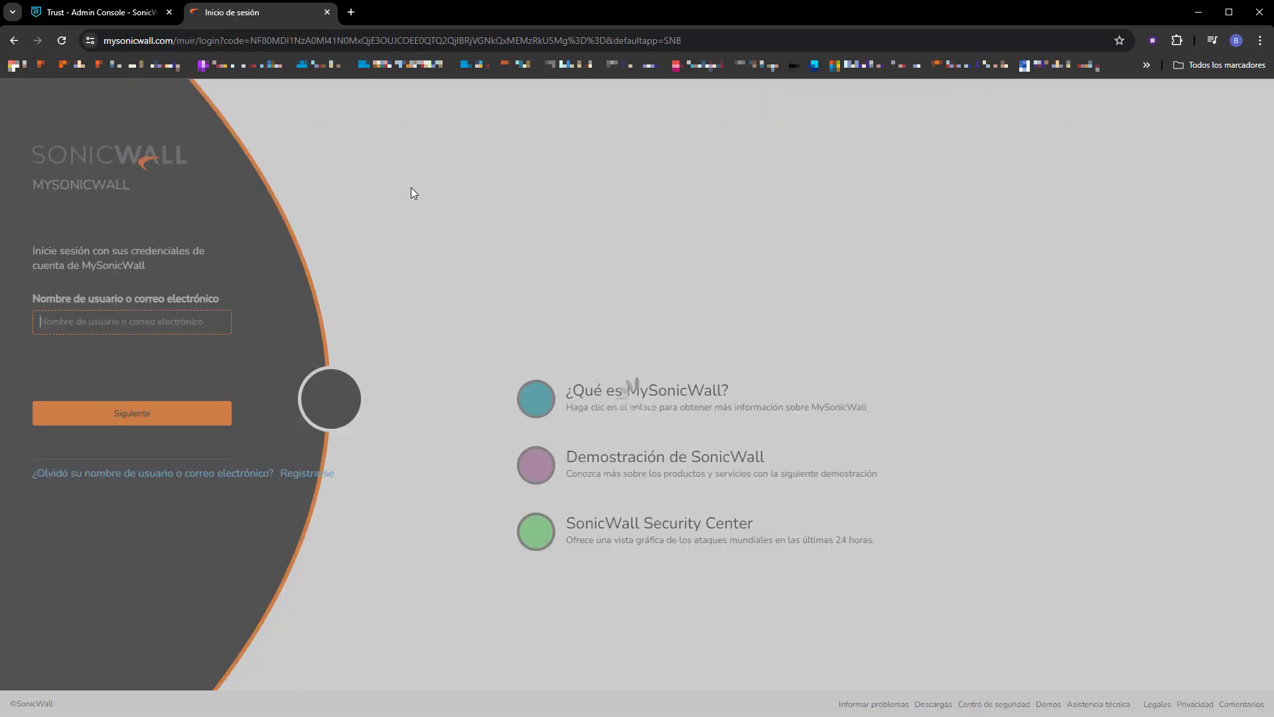
Open the Capture Client management console from the SonicWall cloud portal.
{"action": "left_click", "coordinate": [489, 353]}
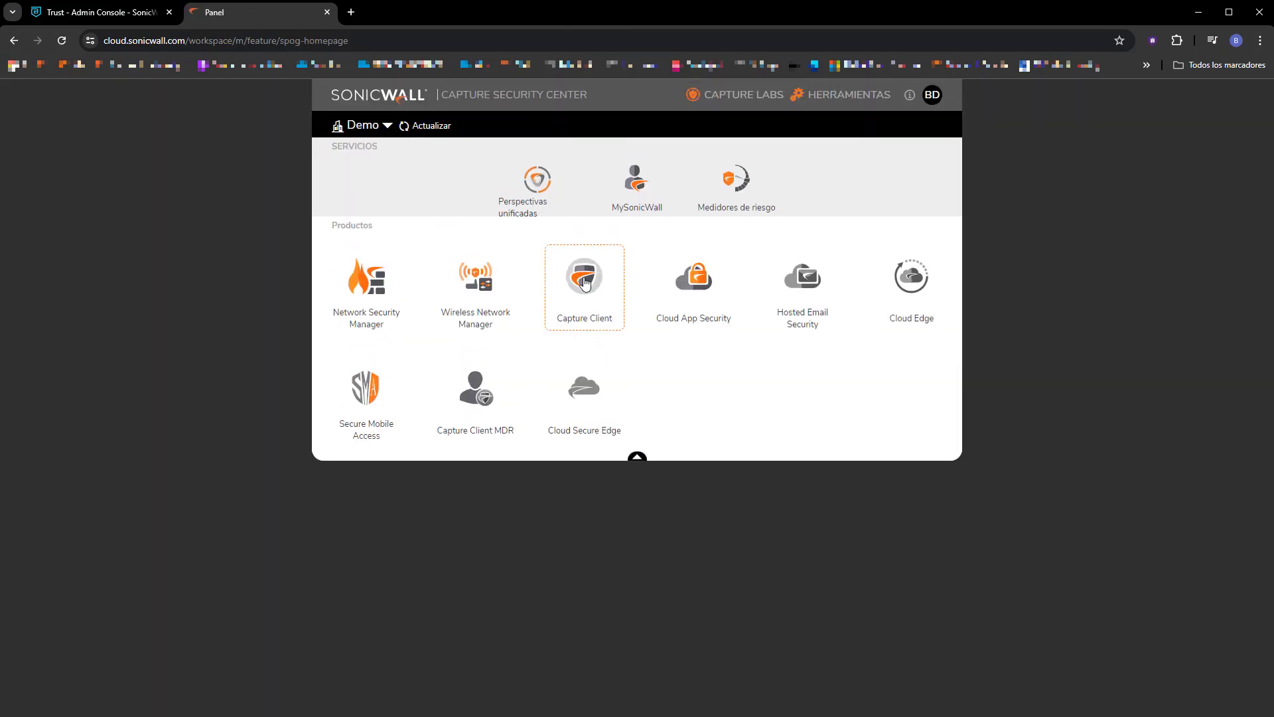
{"action": "scroll", "coordinate": [586, 283], "scroll_direction": "down", "scroll_amount": 1}
{"action": "left_click", "coordinate": [584, 282]}
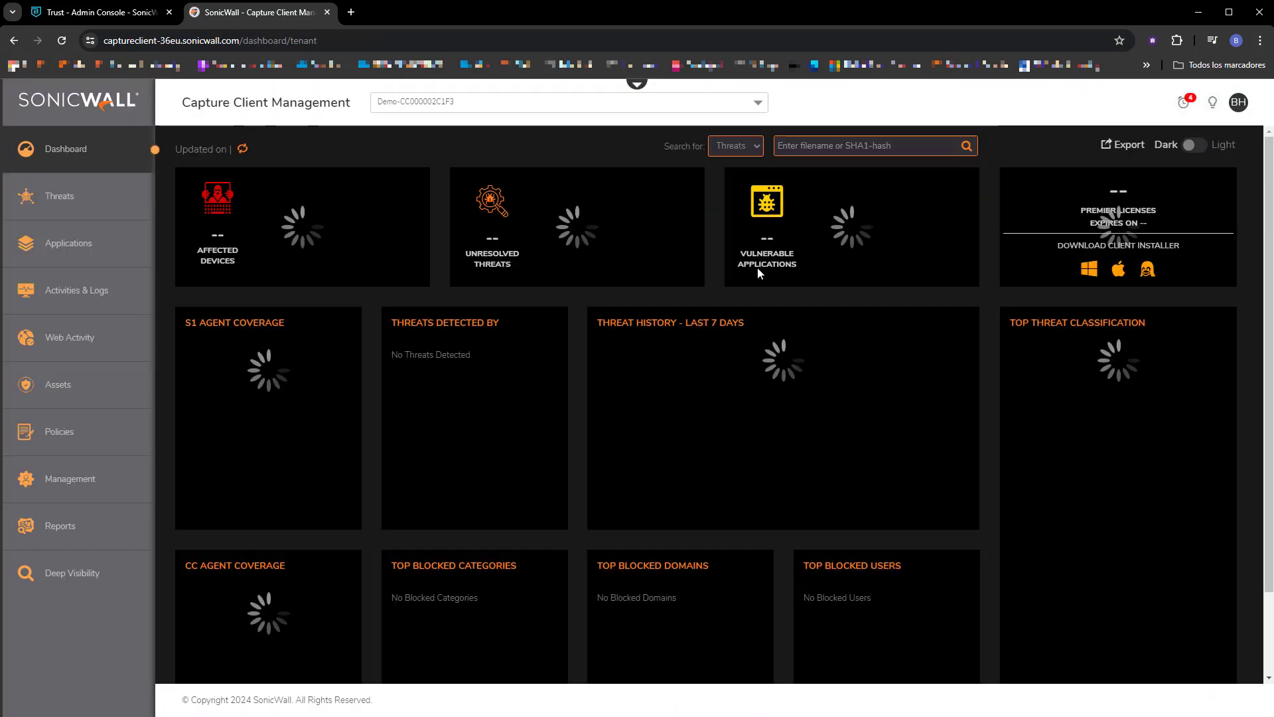
Generate an S1 API token from the account options and copy the token to the clipboard.
{"action": "left_click", "coordinate": [1236, 103]}
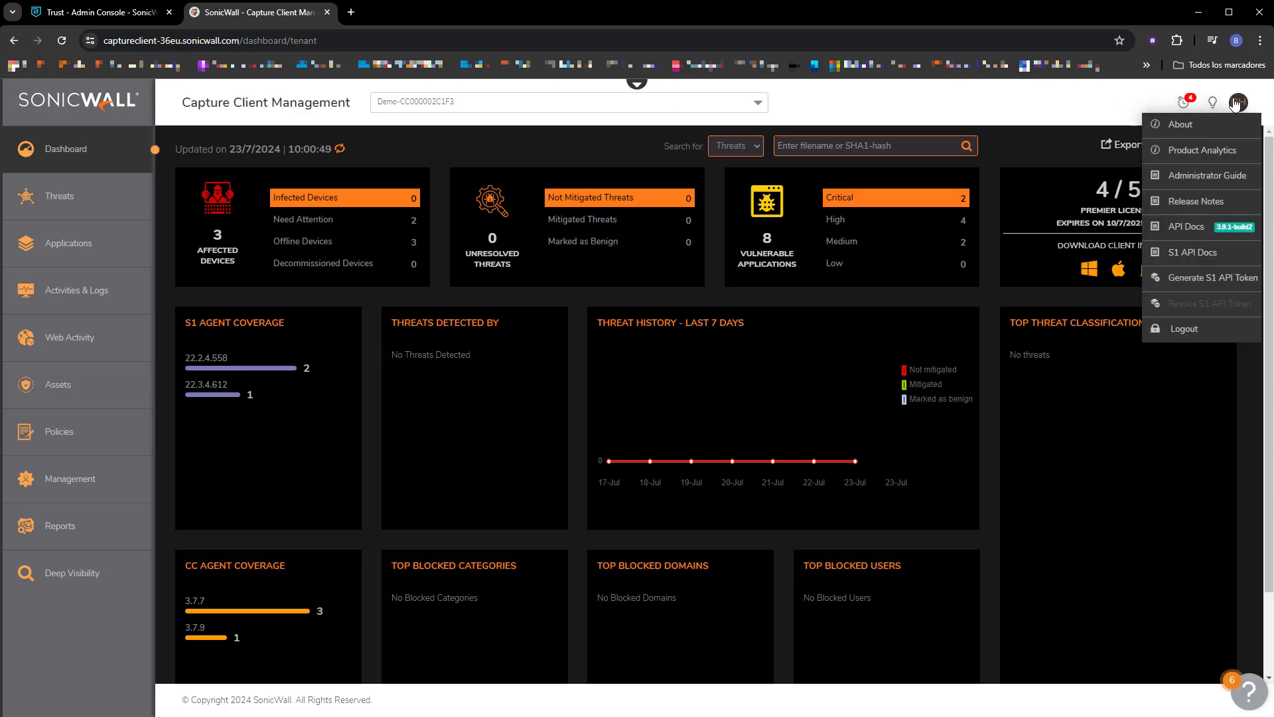
{"action": "left_click", "coordinate": [1209, 279]}
{"action": "left_click", "coordinate": [759, 295]}
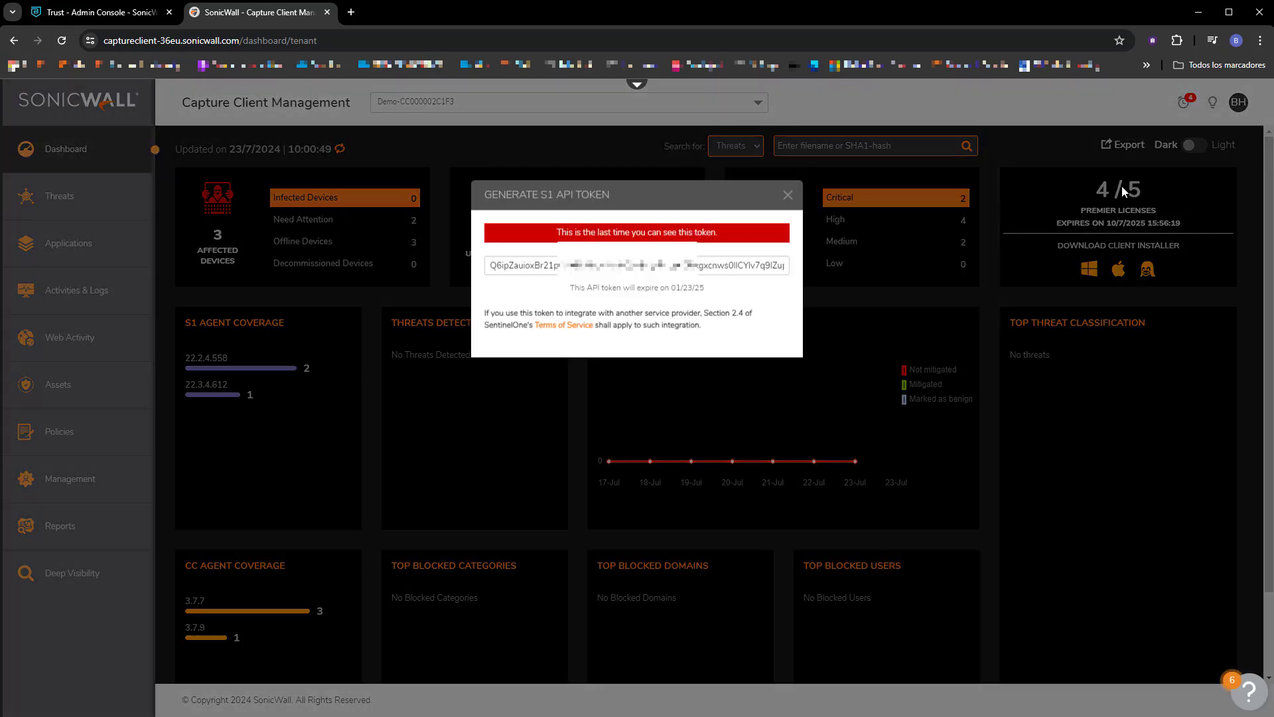
{"action": "left_click", "coordinate": [704, 272]}
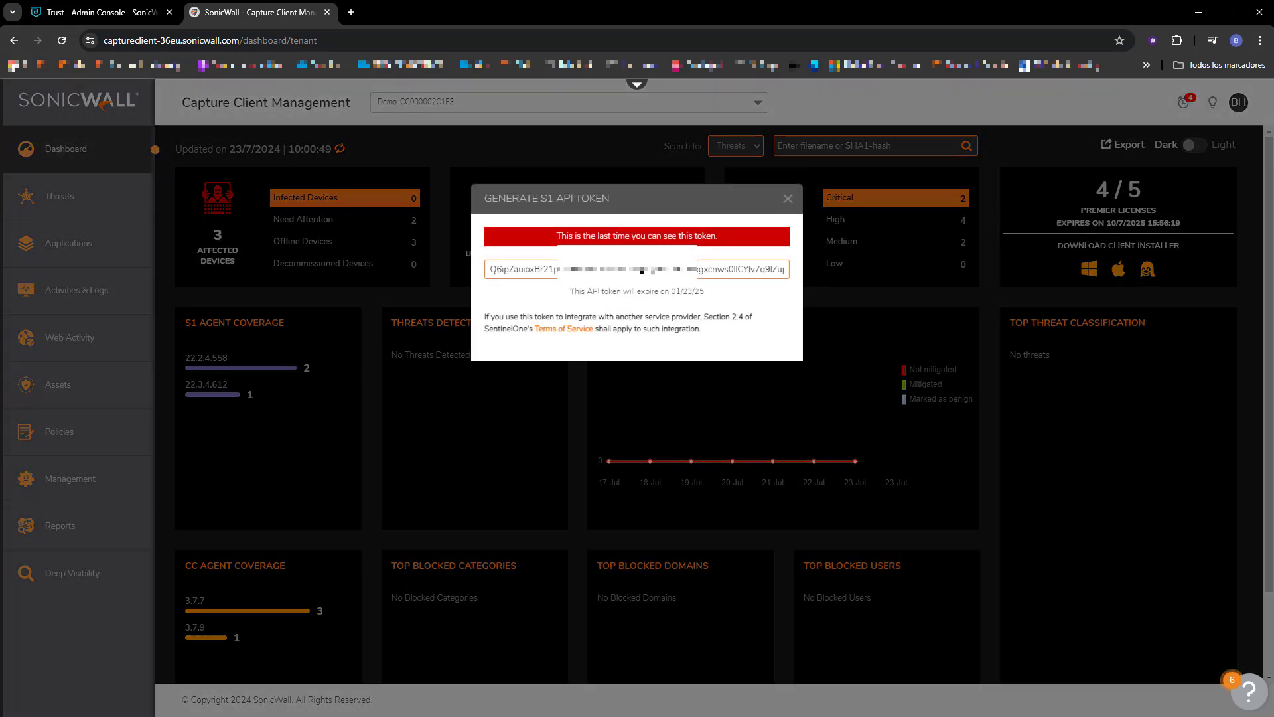
{"action": "double_click", "coordinate": [645, 269]}
{"action": "right_click", "coordinate": [642, 269]}
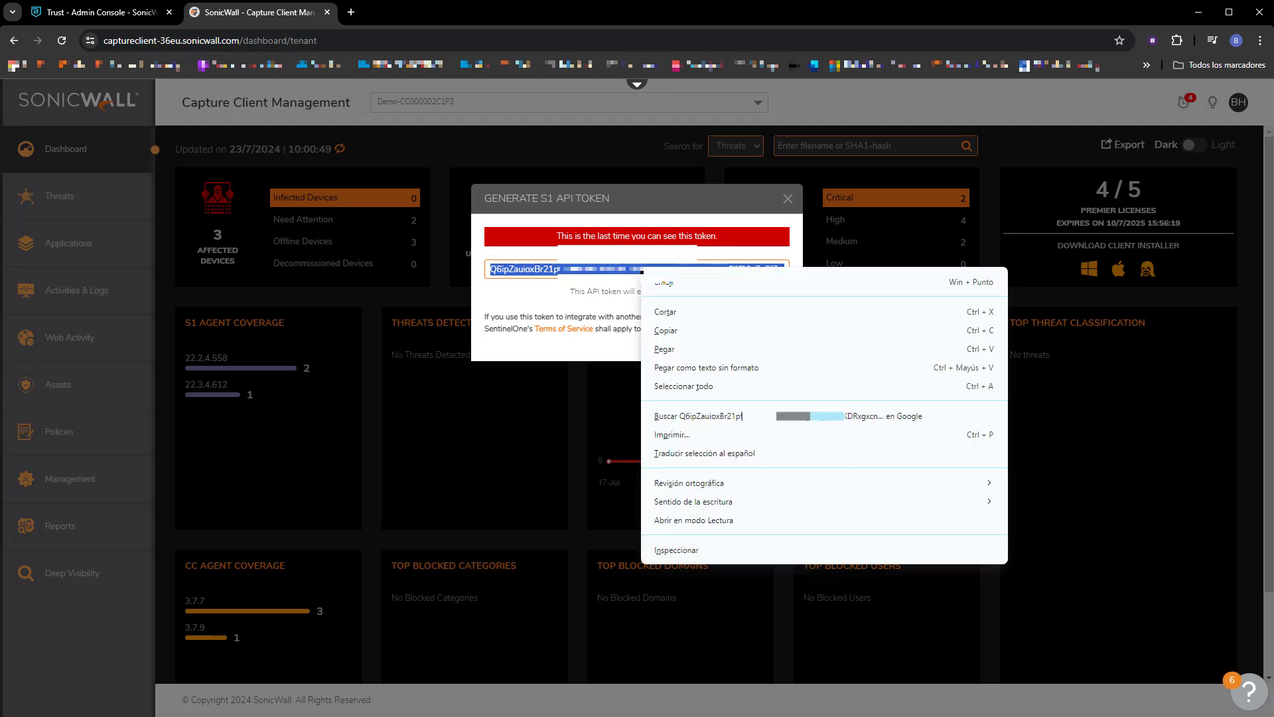
{"action": "left_click", "coordinate": [670, 330]}
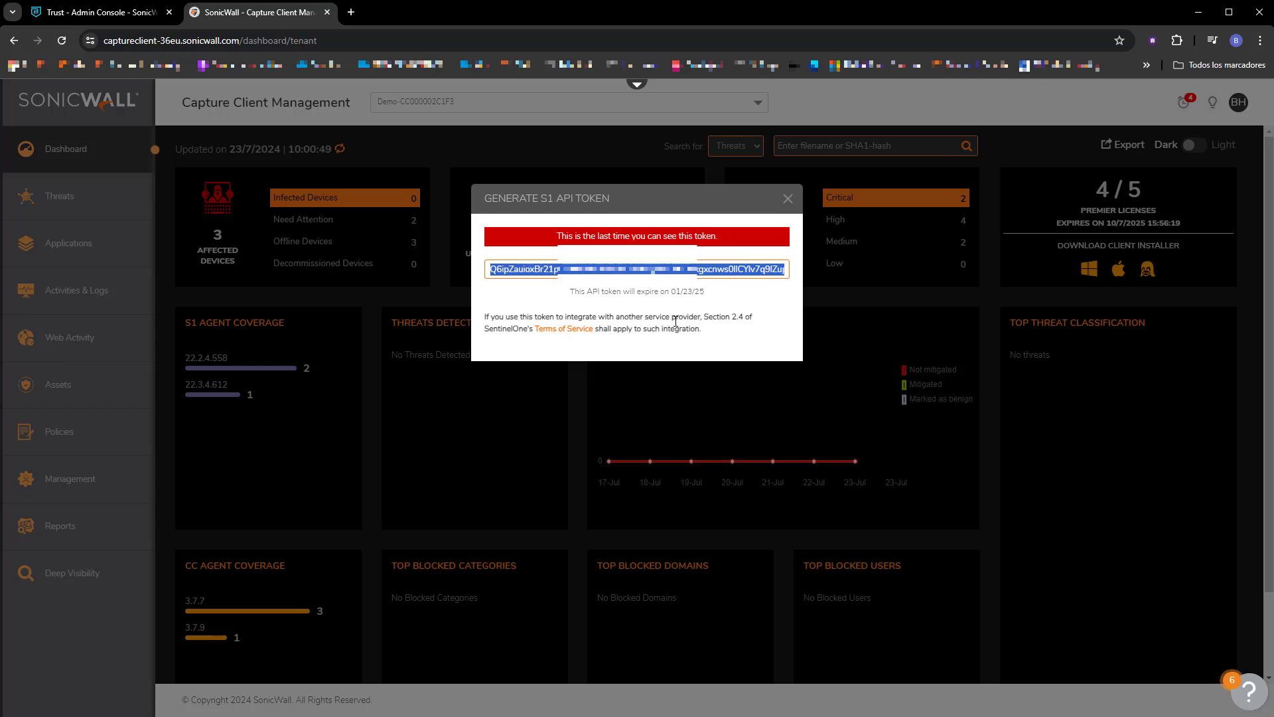
Return to the Trust admin console, paste the API key into the Capture Client - Demo integration and add the integration.
{"action": "left_click", "coordinate": [102, 13]}
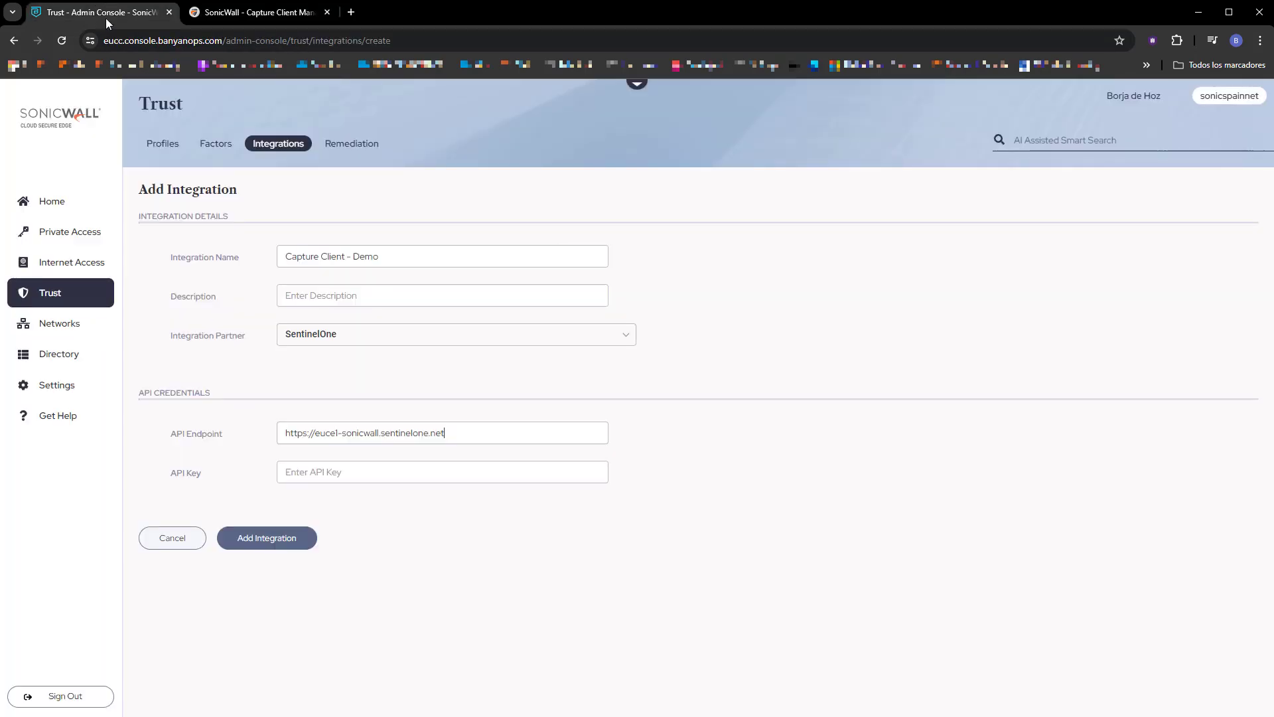
{"action": "right_click", "coordinate": [326, 466]}
{"action": "left_click", "coordinate": [355, 588]}
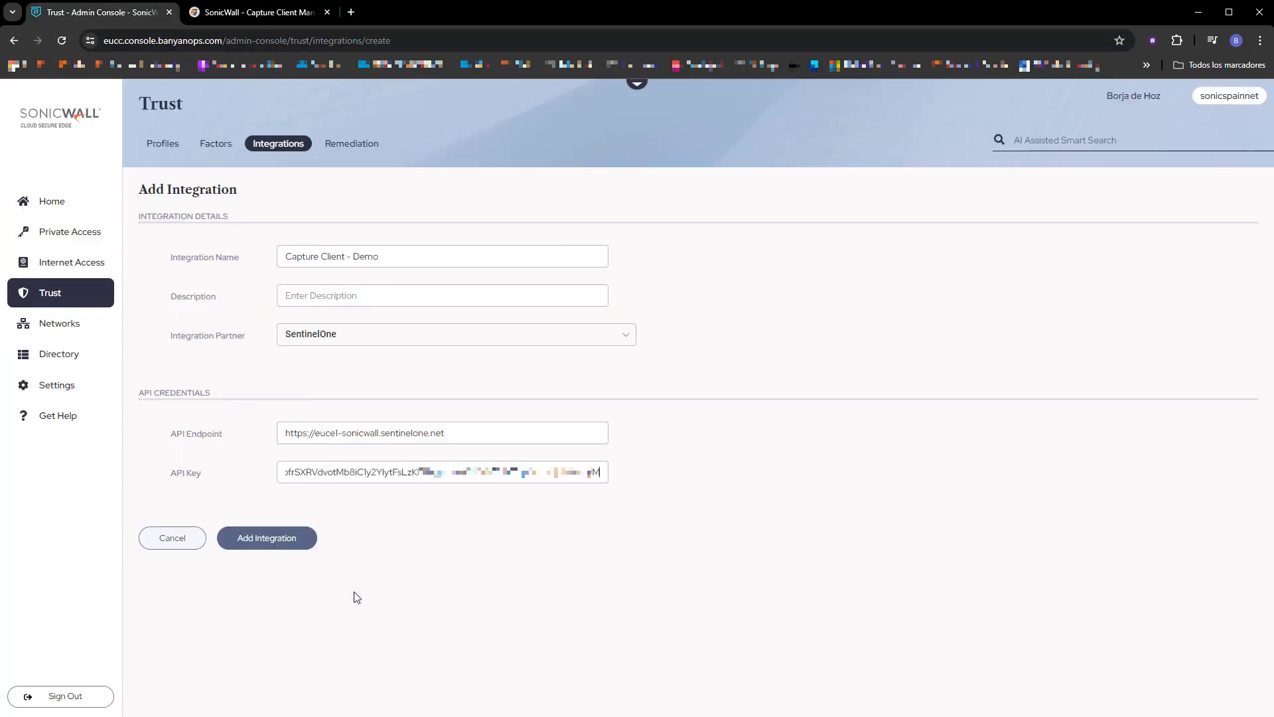
{"action": "left_click", "coordinate": [274, 541]}
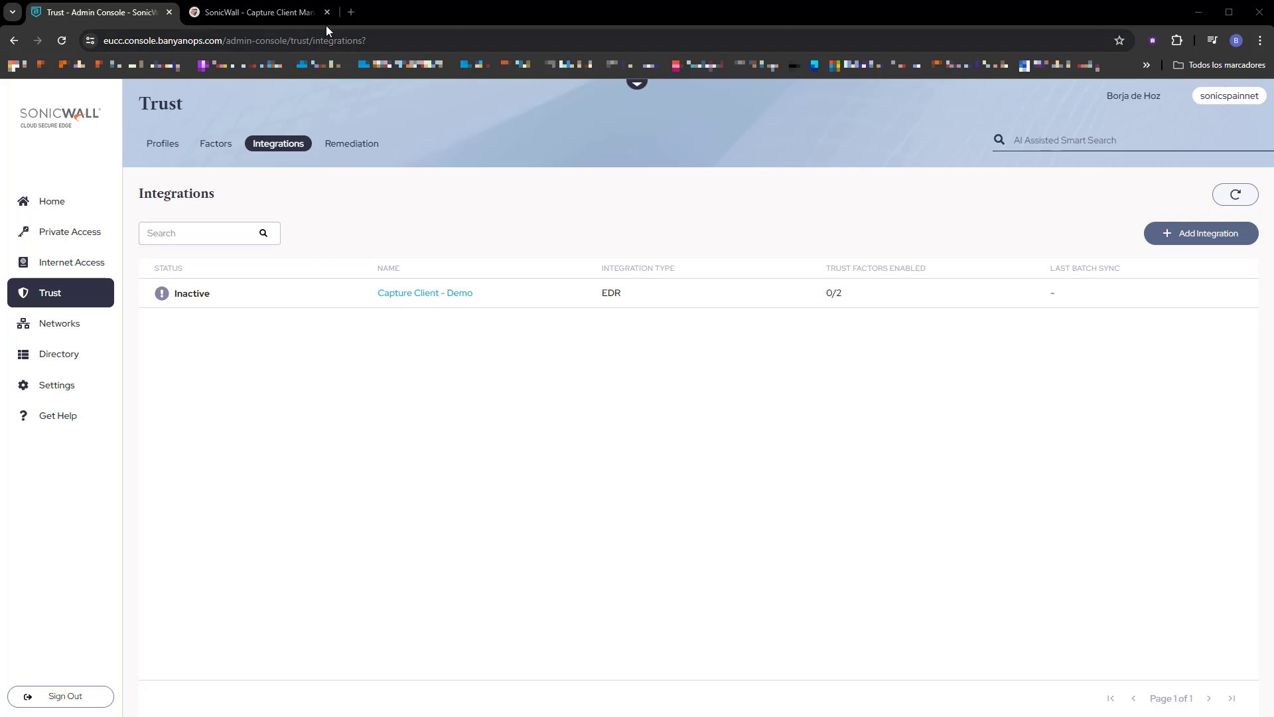
Close the Capture Client console and check the status of the Capture Client - Demo integration in the Trust integrations list.
{"action": "left_click", "coordinate": [326, 12]}
{"action": "left_click", "coordinate": [82, 360]}
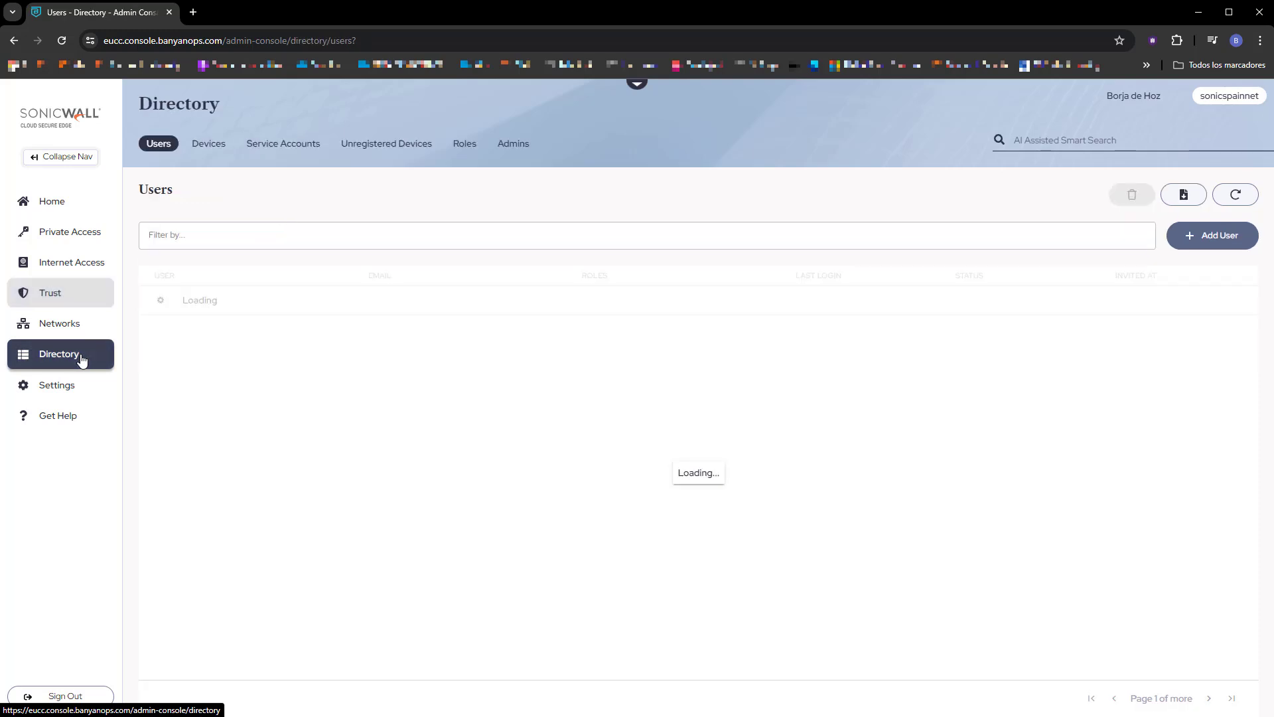
{"action": "left_click", "coordinate": [53, 297]}
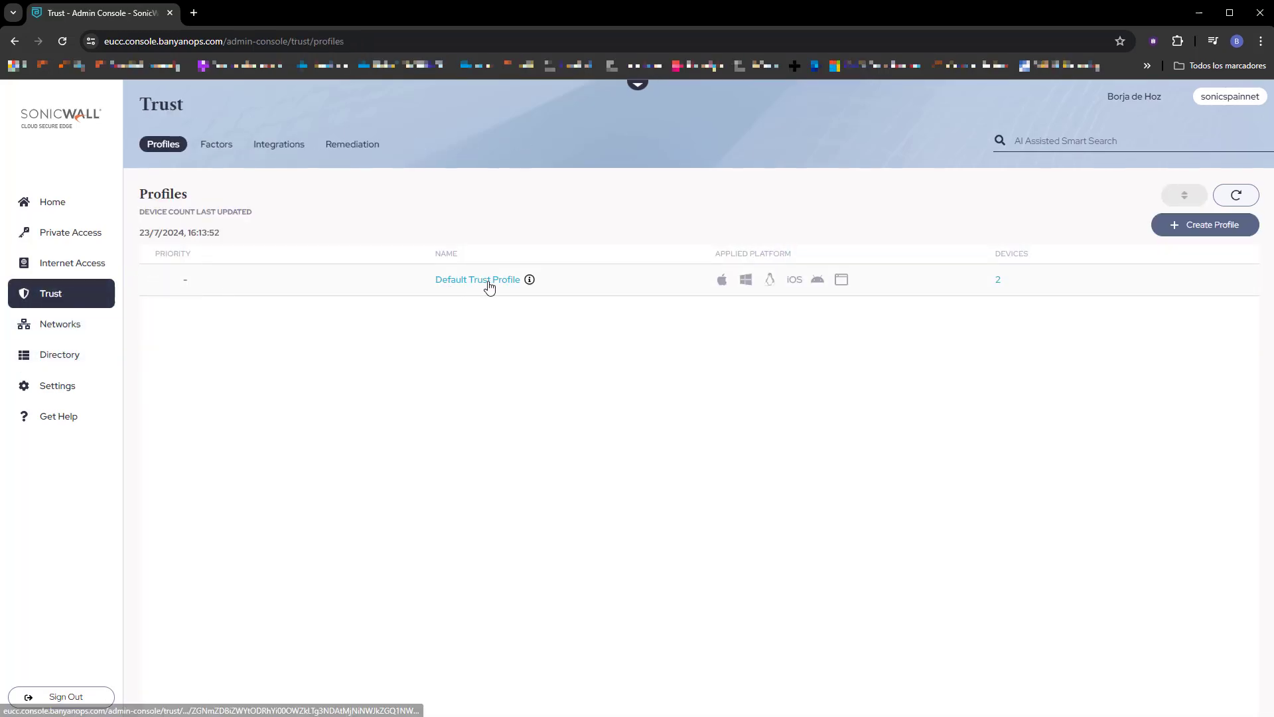
{"action": "left_click", "coordinate": [287, 144]}
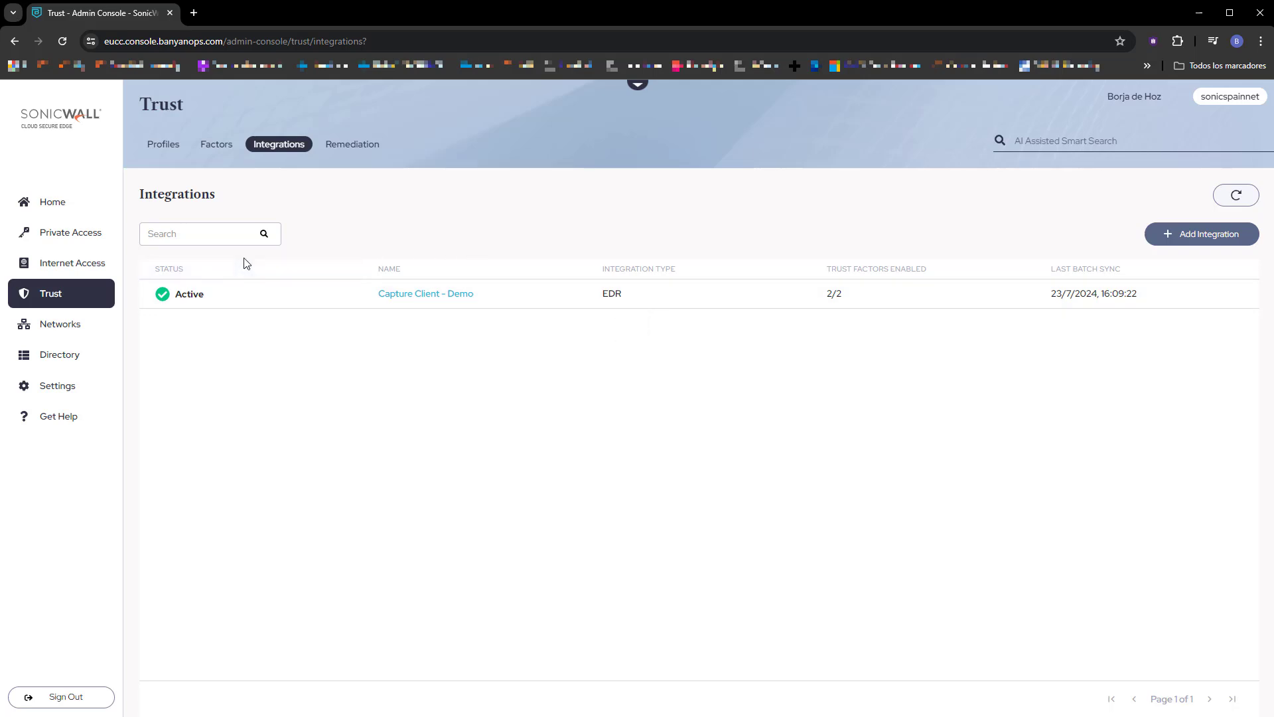
Start a new directory role named CaptureClientUsers.
{"action": "left_click", "coordinate": [56, 357]}
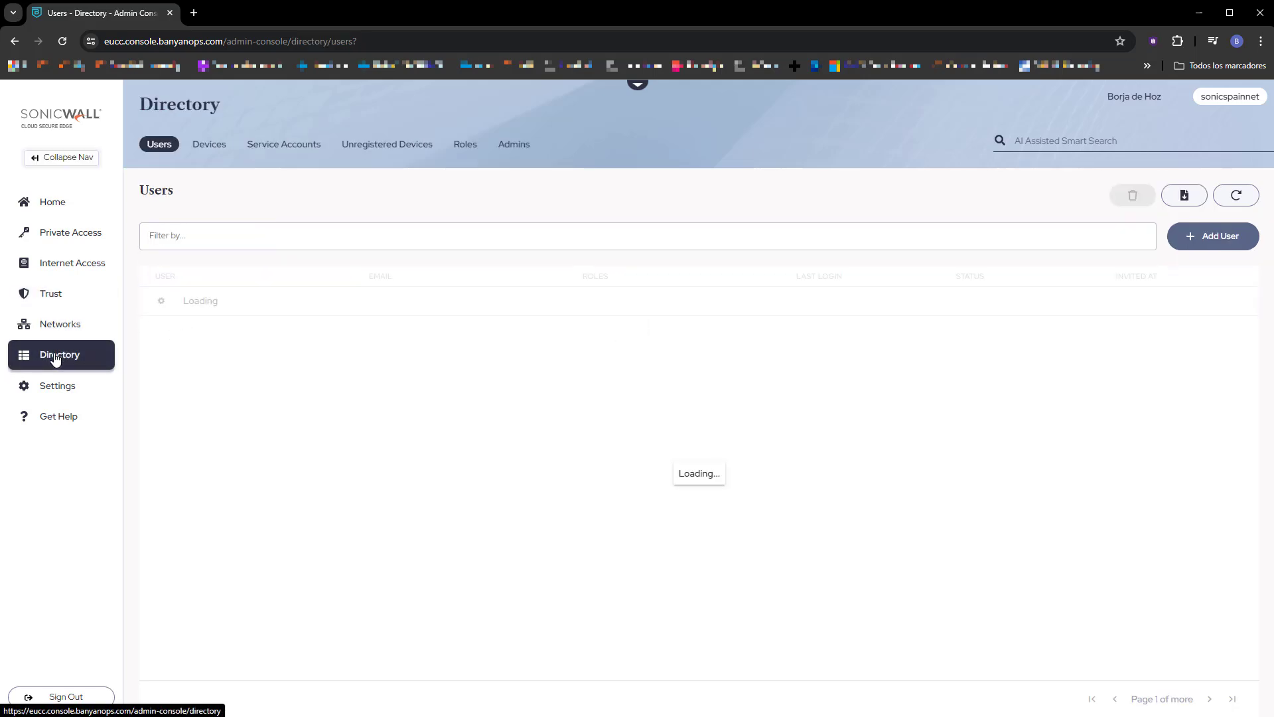
{"action": "left_click", "coordinate": [465, 144]}
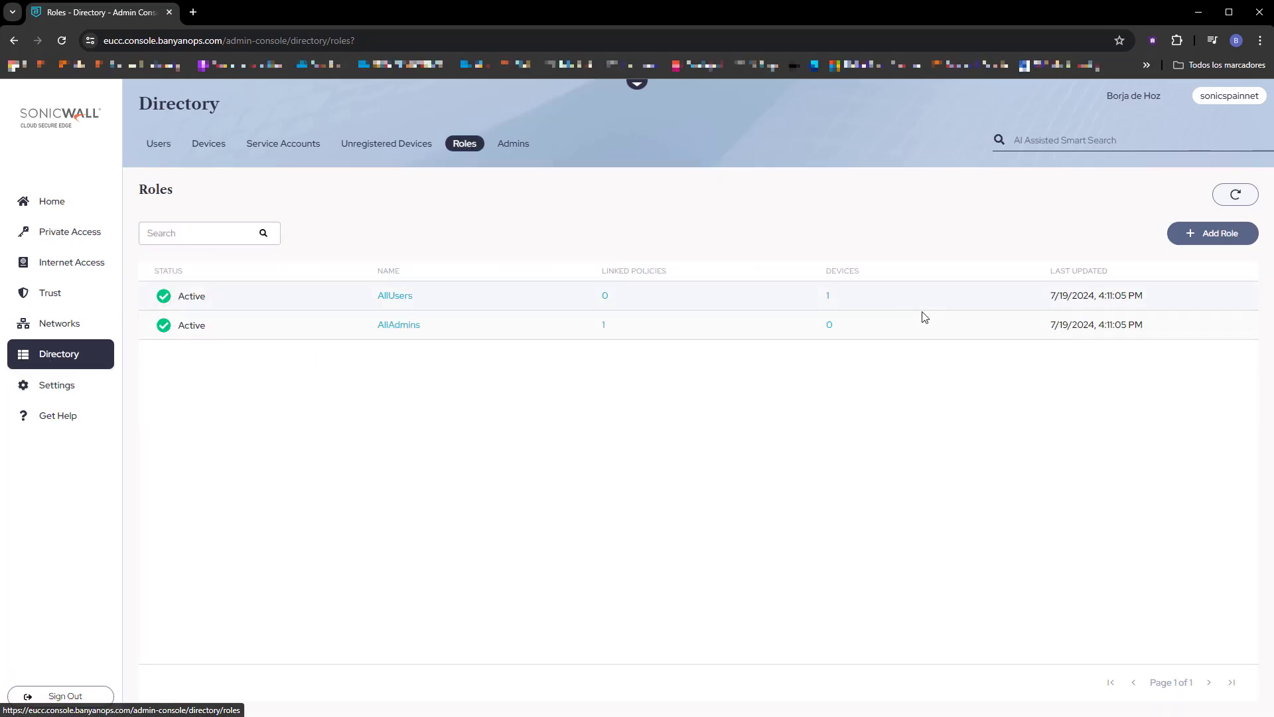
{"action": "left_click", "coordinate": [1198, 237]}
{"action": "left_click", "coordinate": [805, 296]}
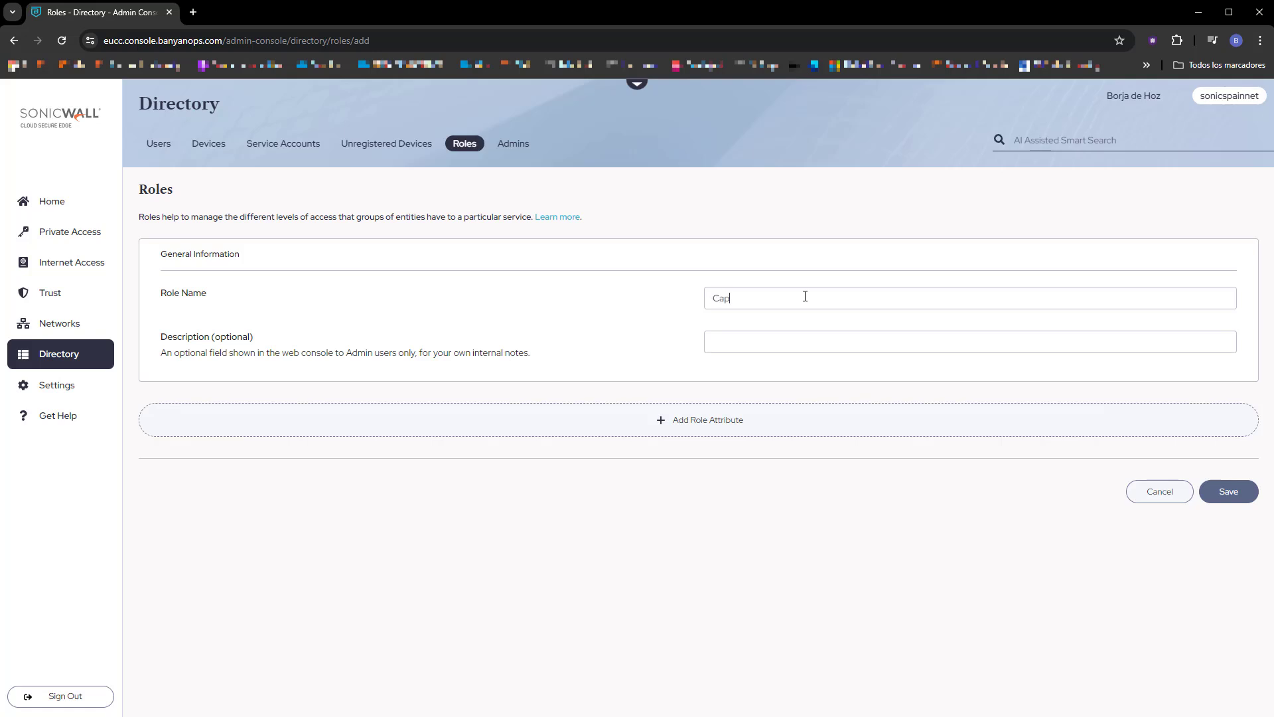
{"action": "type", "text": "CaptureClientUsers"}
Add a By Group attribute with the group CaptureClientUsers to the role and save the role.
{"action": "left_click", "coordinate": [698, 428]}
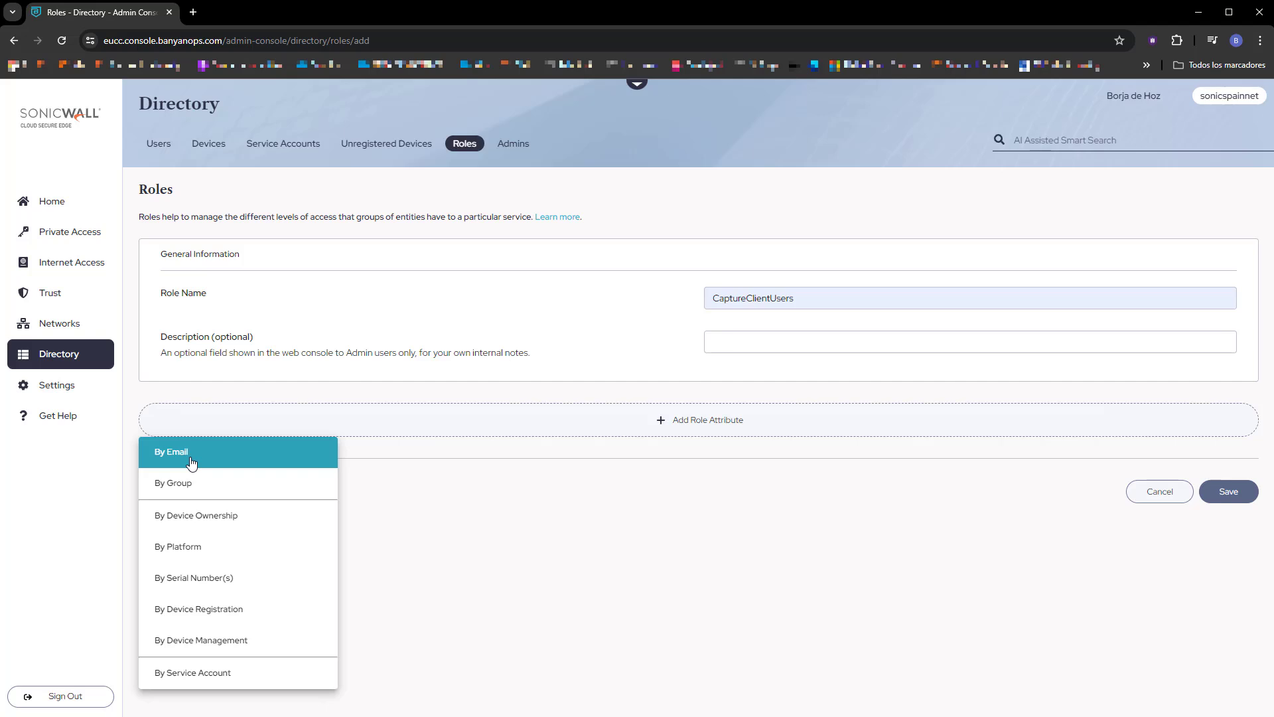
{"action": "left_click", "coordinate": [194, 482]}
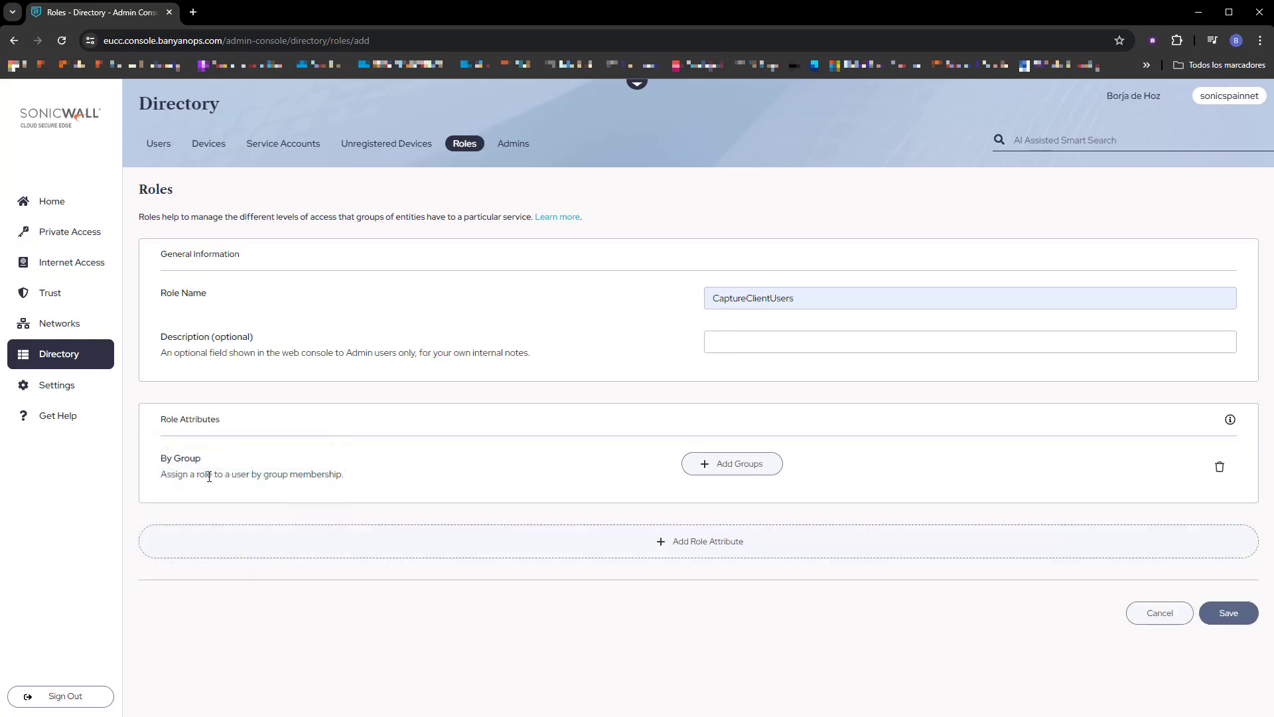
{"action": "left_click", "coordinate": [764, 463]}
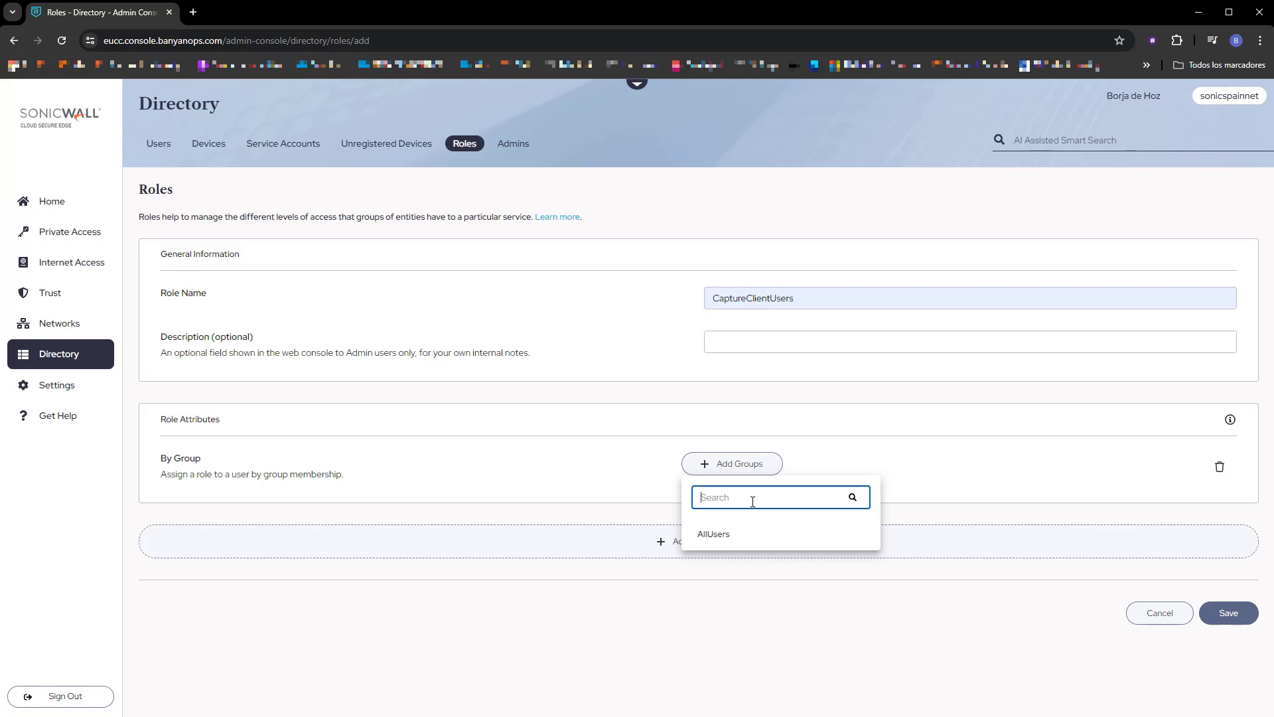
{"action": "type", "text": "Capture ClientUsers"}
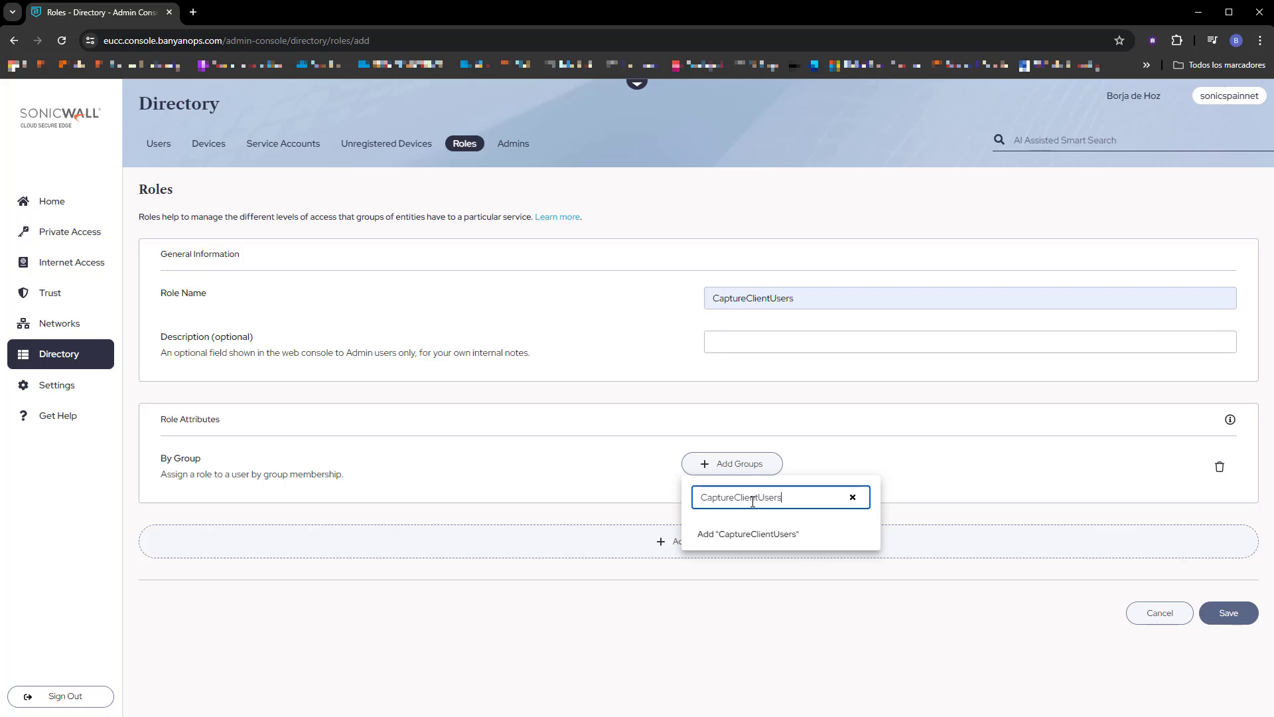
{"action": "left_click", "coordinate": [830, 534]}
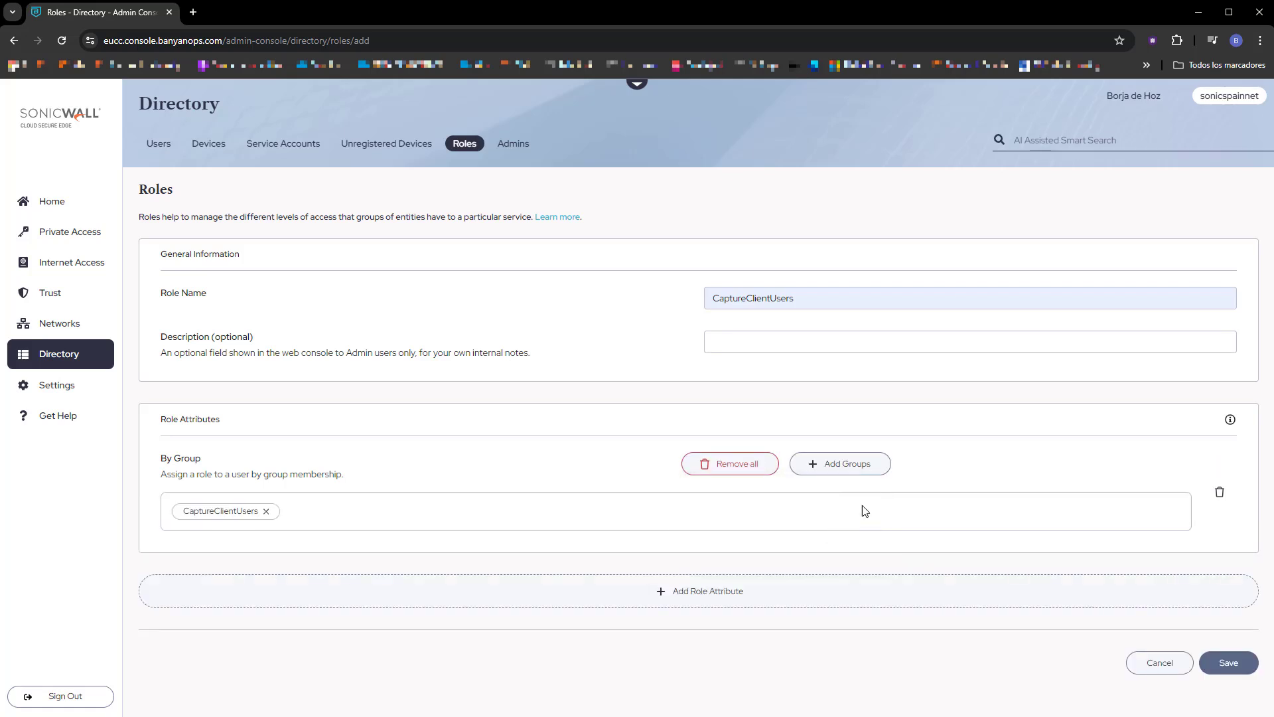
{"action": "left_click", "coordinate": [1228, 662]}
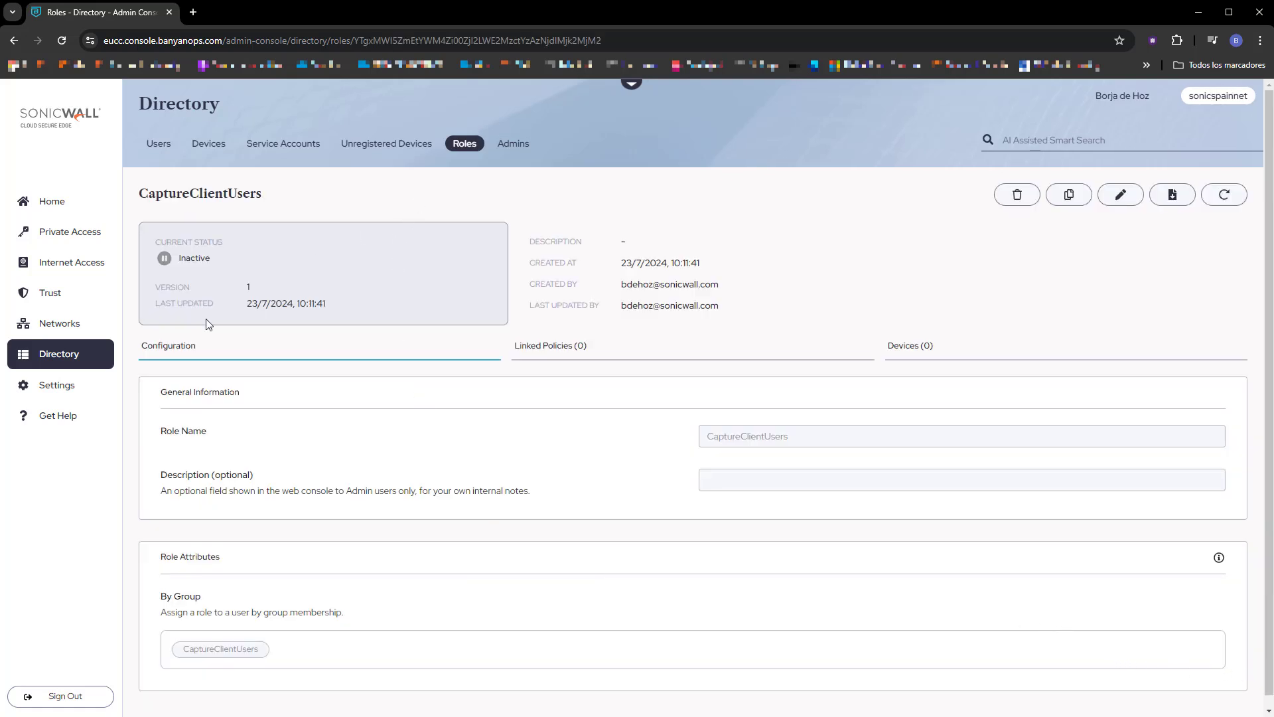
Start a new directory user and fill in the user's name and email address.
{"action": "left_click", "coordinate": [157, 146]}
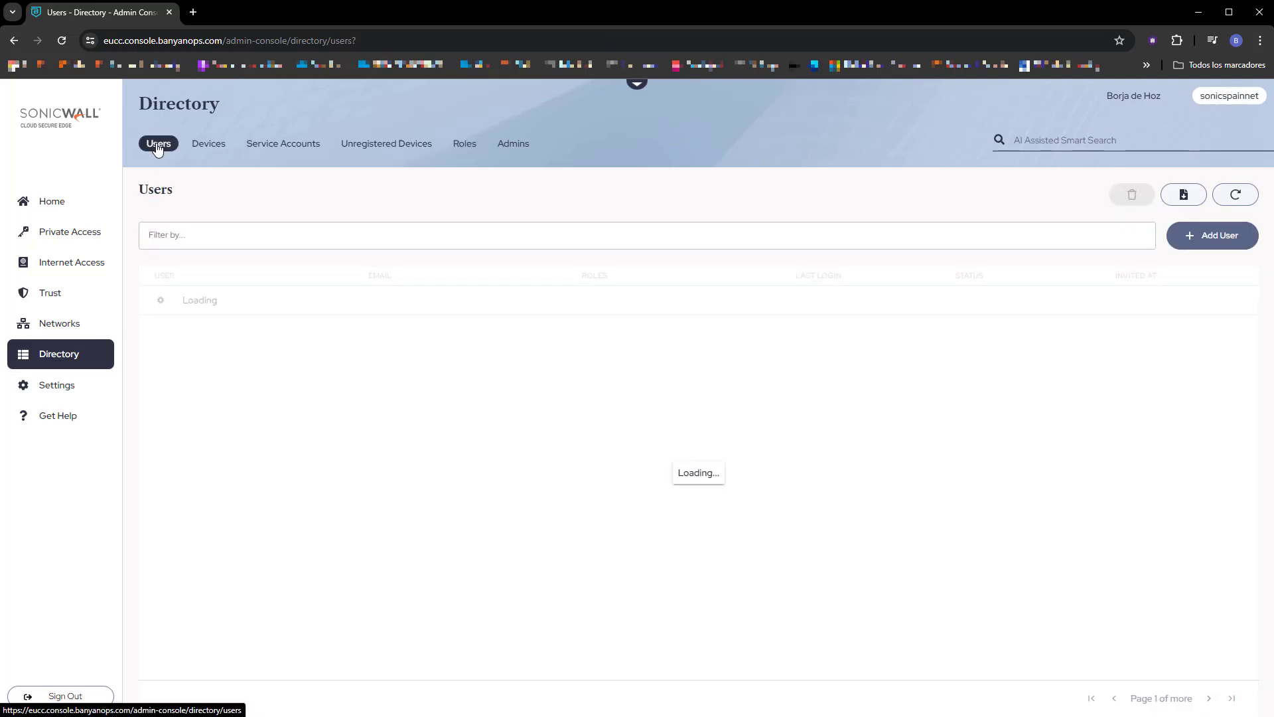
{"action": "left_click", "coordinate": [1209, 239]}
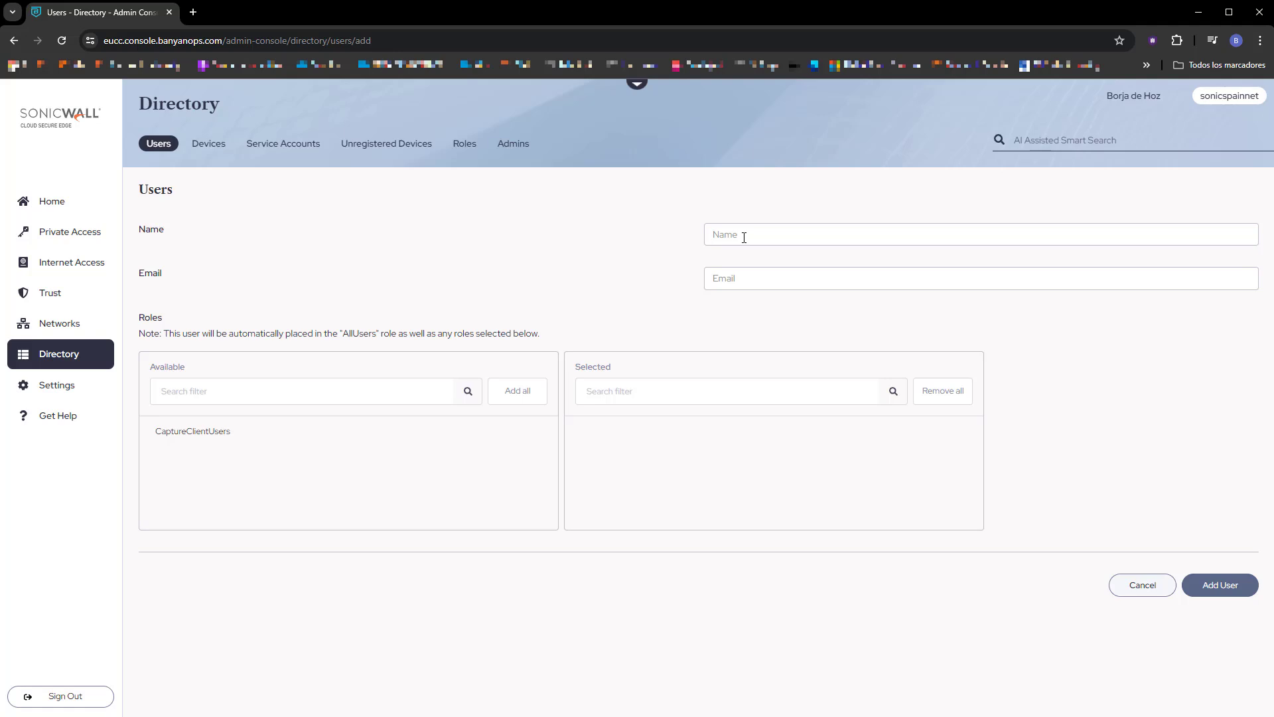
{"action": "type", "text": "Joe"}
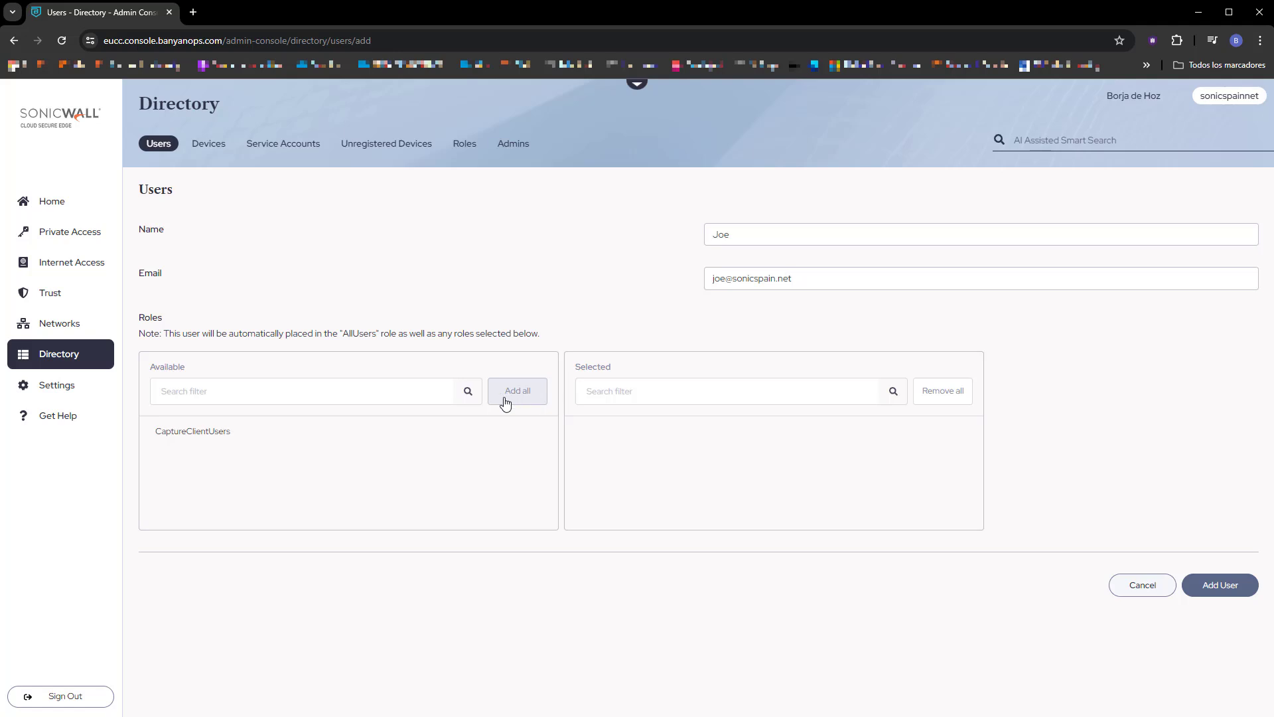
Assign the CaptureClientUsers role to the new user and add the user to the directory.
{"action": "left_click", "coordinate": [415, 393]}
{"action": "left_click", "coordinate": [179, 439]}
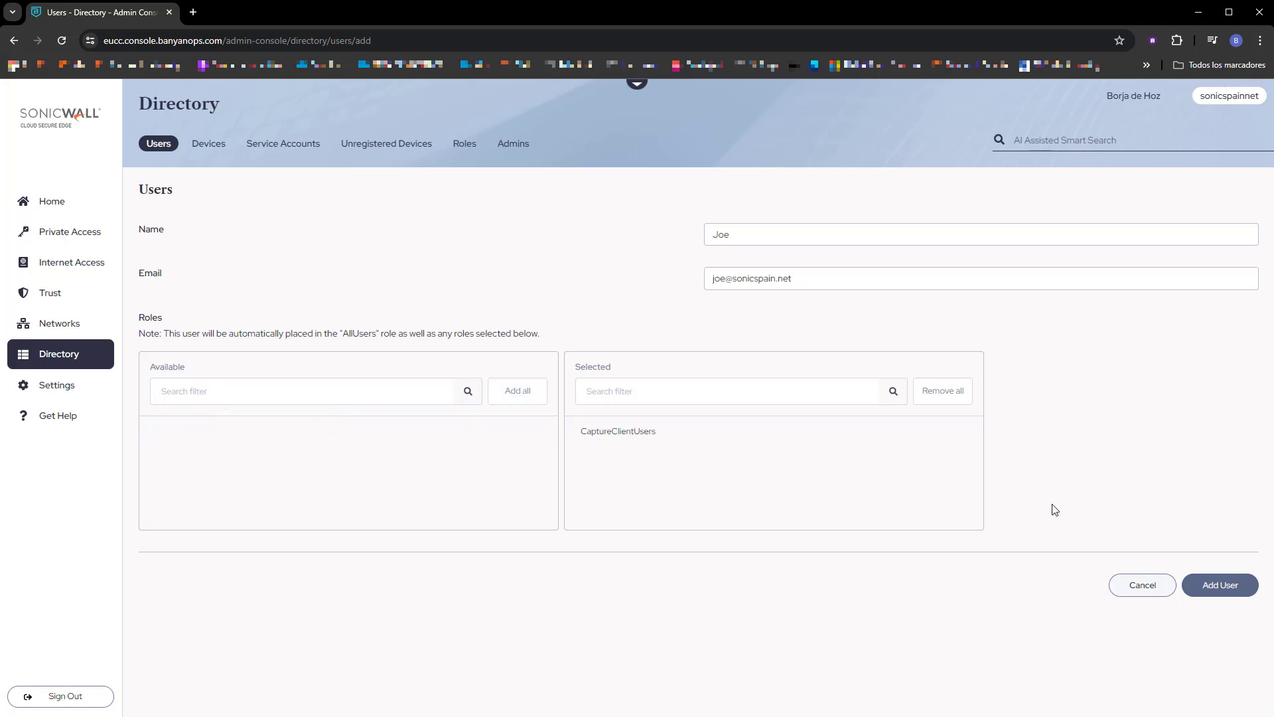
{"action": "left_click", "coordinate": [1225, 585]}
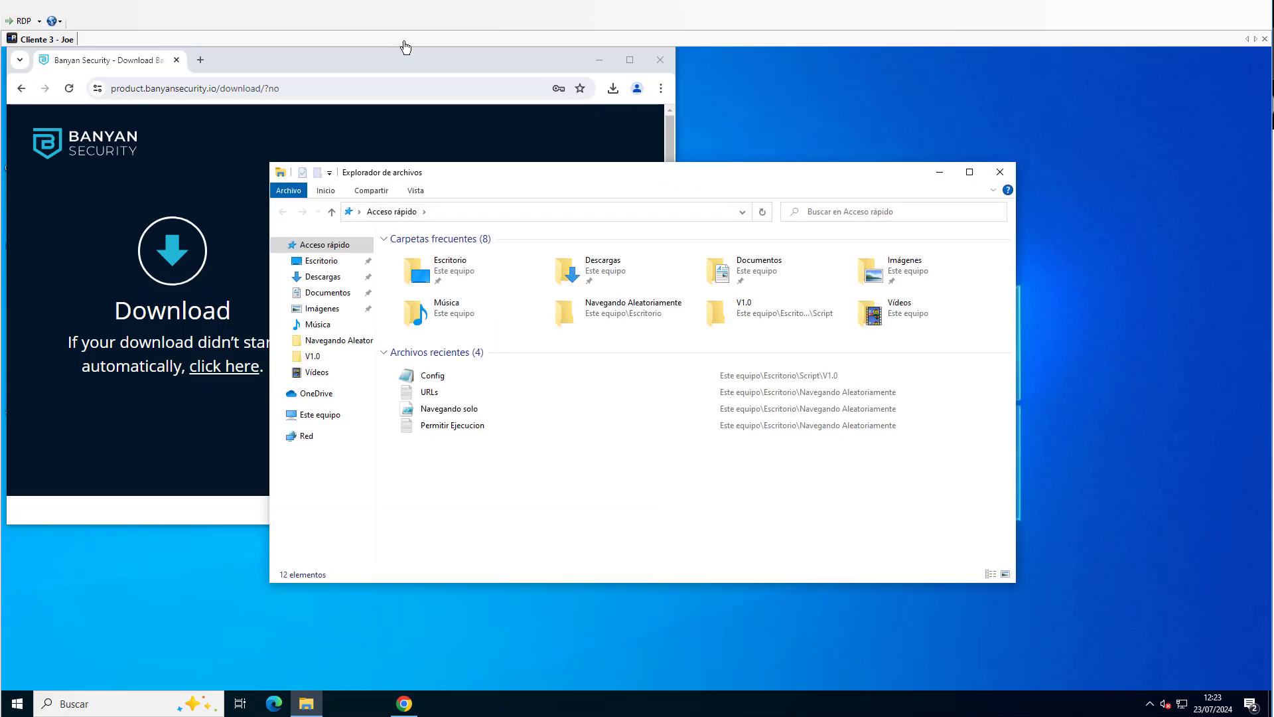
On the remote client desktop, open the Descargas folder and run Banyan-Setup-3.20.0 as administrator.
{"action": "left_click", "coordinate": [588, 263]}
{"action": "double_click", "coordinate": [589, 263]}
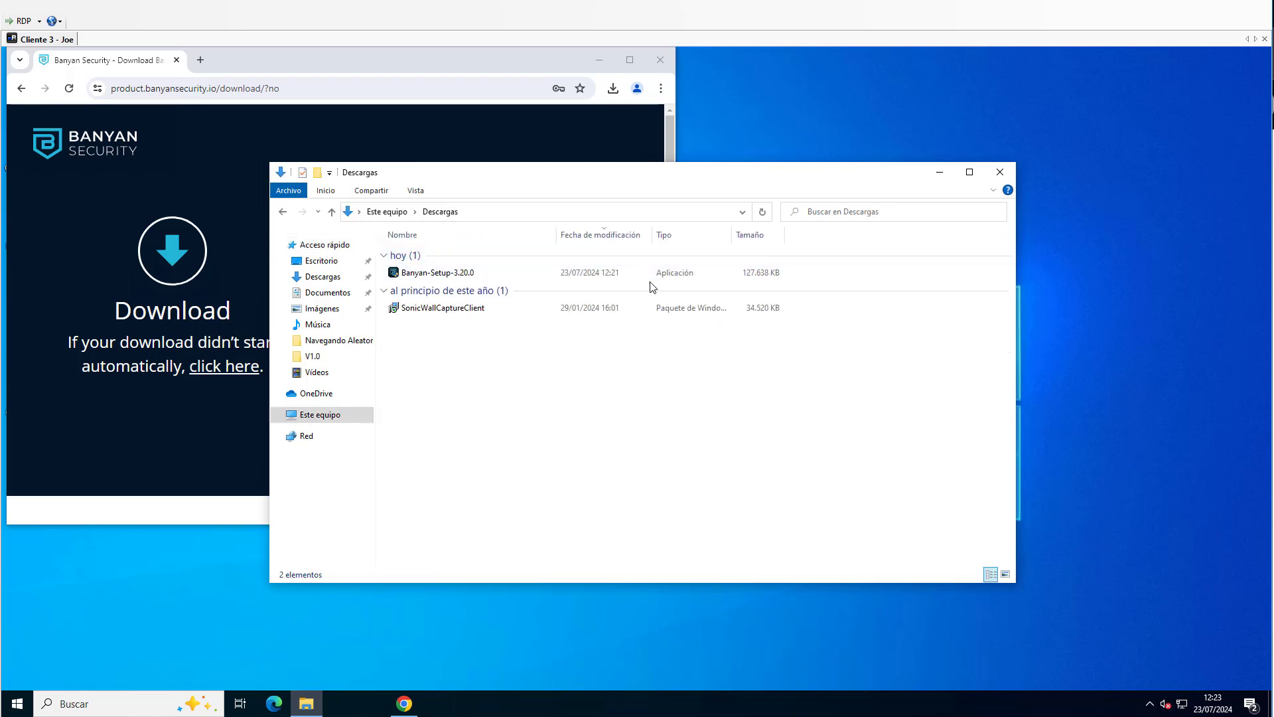
{"action": "left_click", "coordinate": [464, 275]}
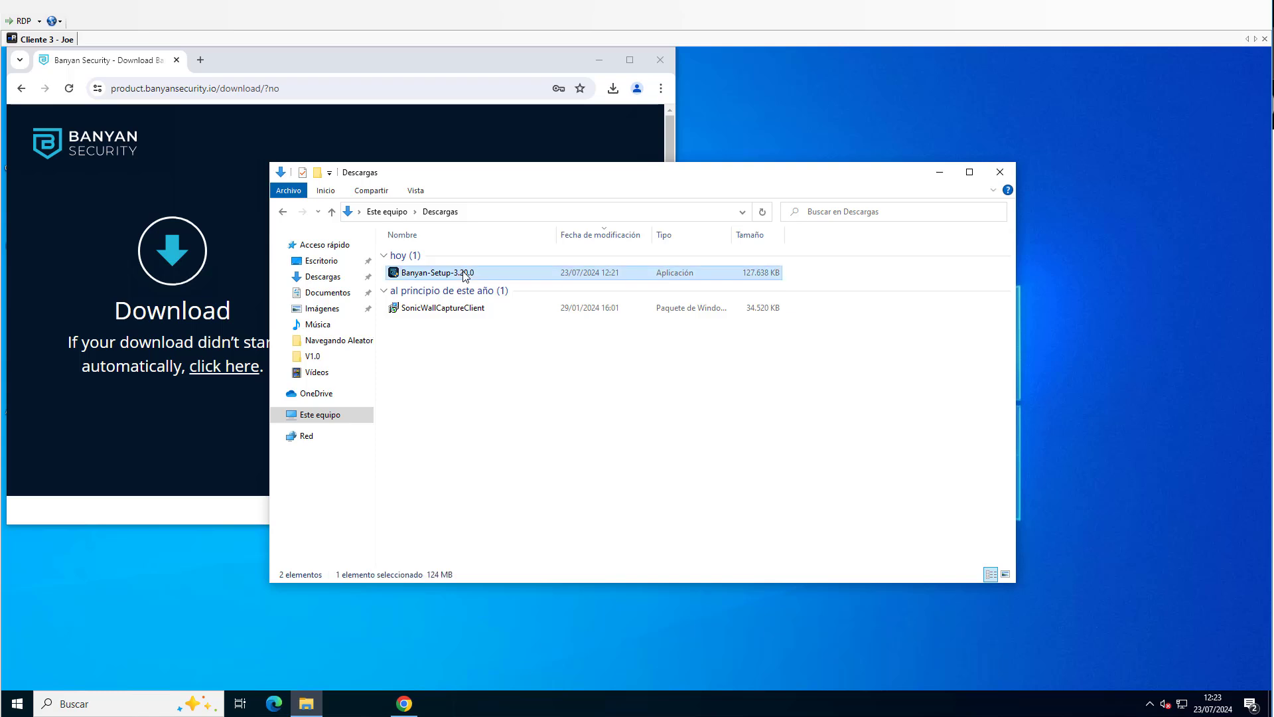
{"action": "right_click", "coordinate": [465, 276]}
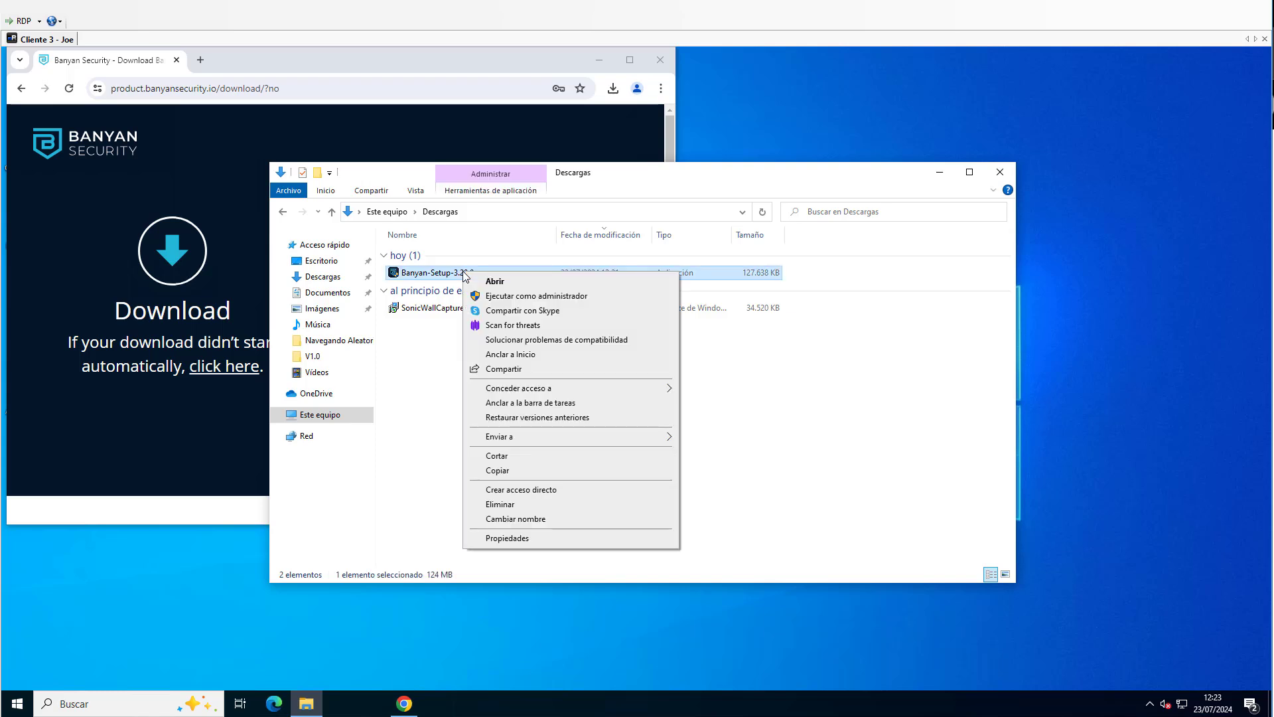
{"action": "left_click", "coordinate": [531, 296]}
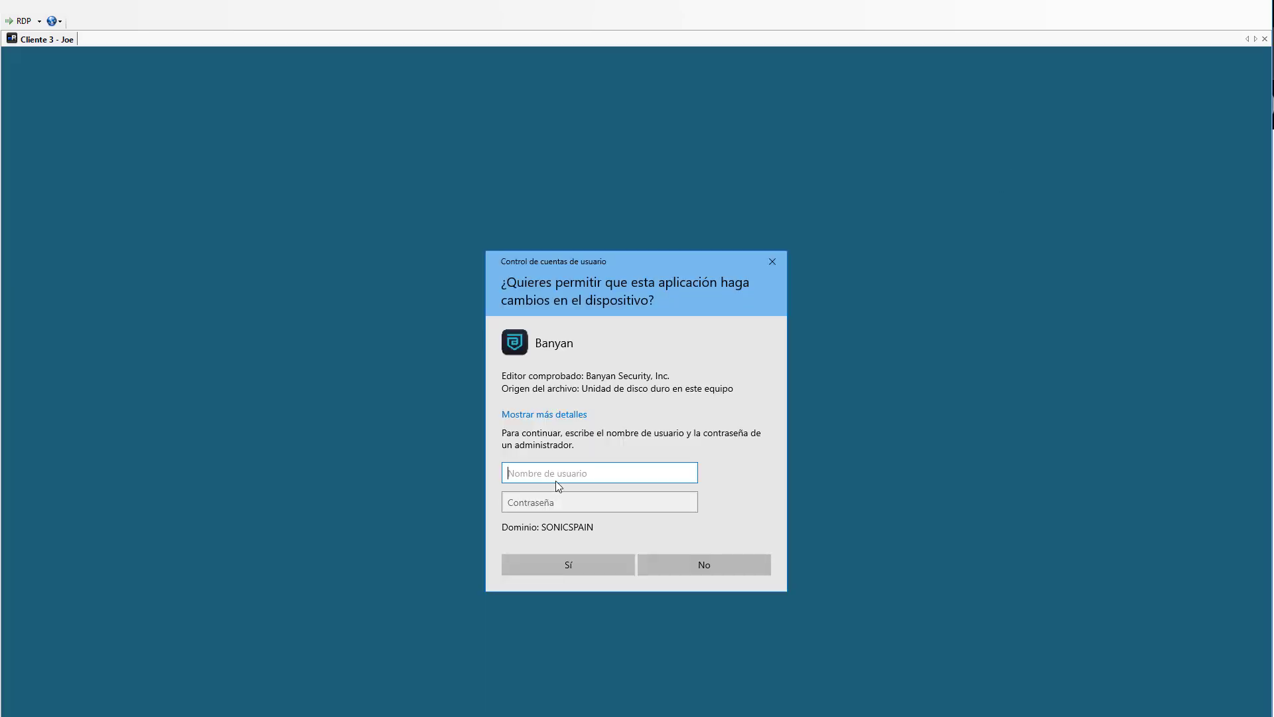
Authorize the Banyan installation with the administrator username and password, and close the Descargas and Chrome windows.
{"action": "type", "text": "administrador"}
{"action": "key", "text": "Tab"}
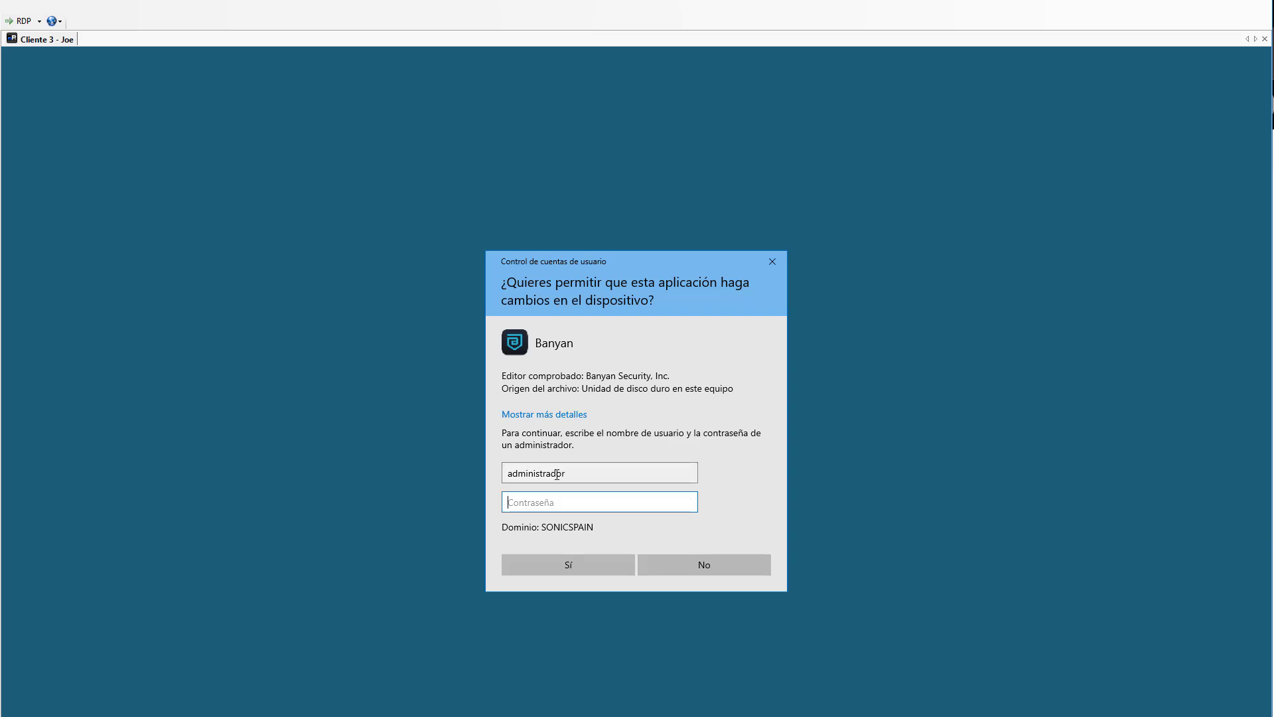
{"action": "type", "text": "*******"}
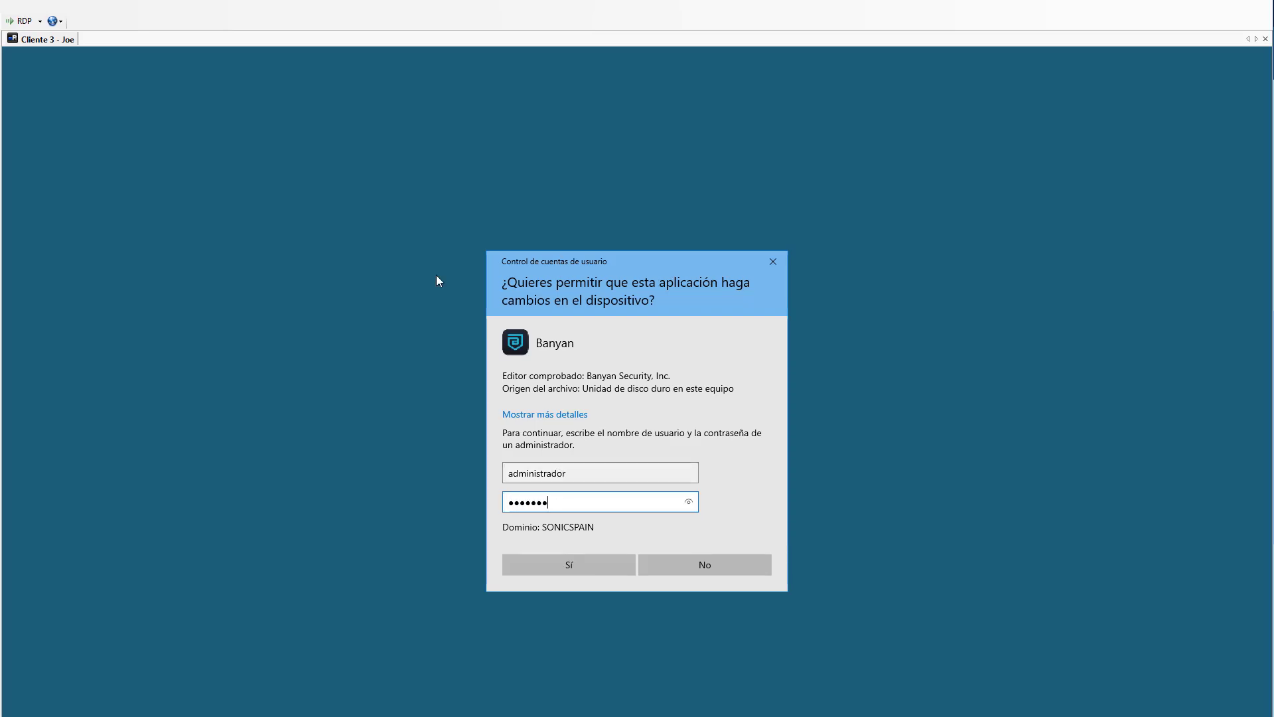
{"action": "type", "text": "**"}
{"action": "key", "text": "Return"}
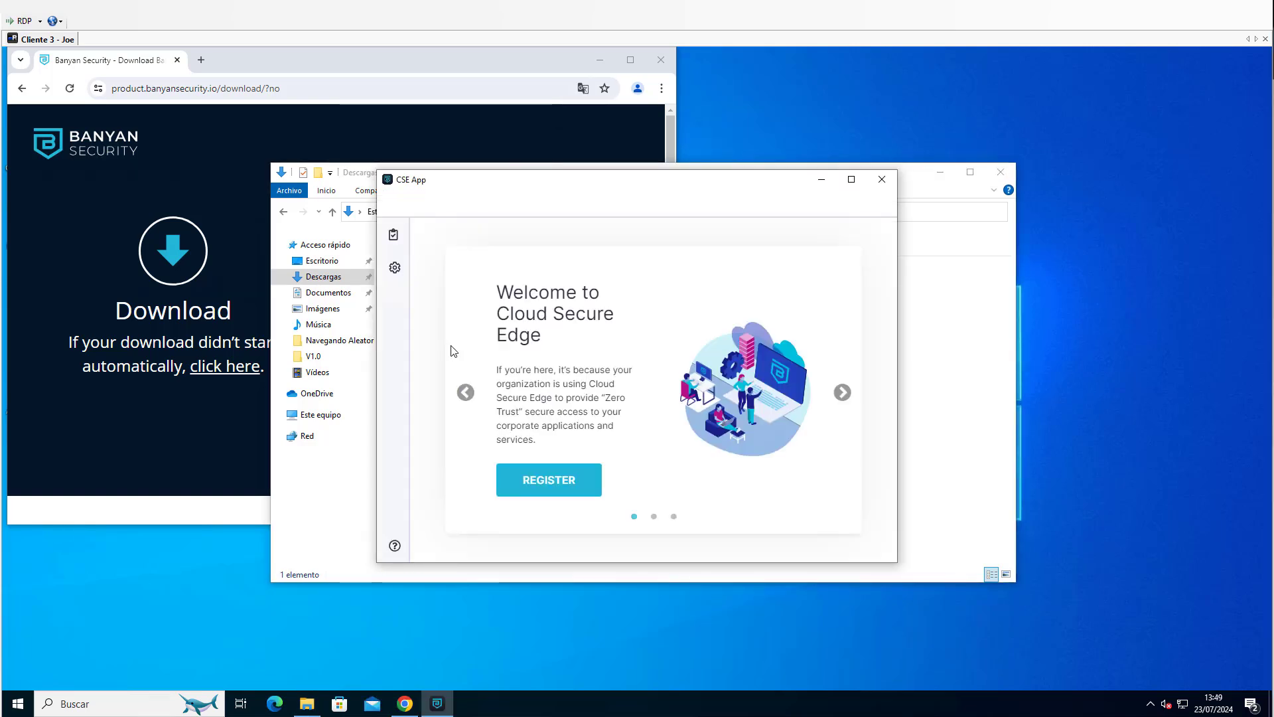
{"action": "left_click", "coordinate": [1002, 174]}
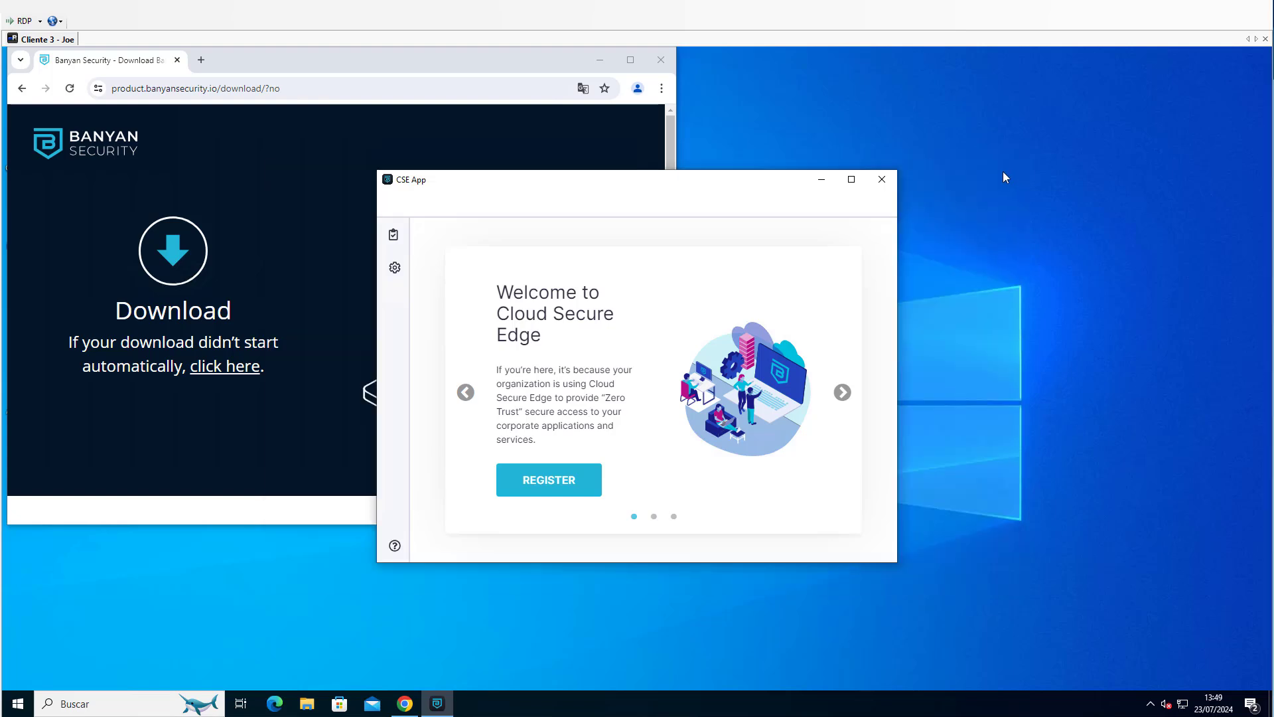
{"action": "left_click", "coordinate": [668, 62]}
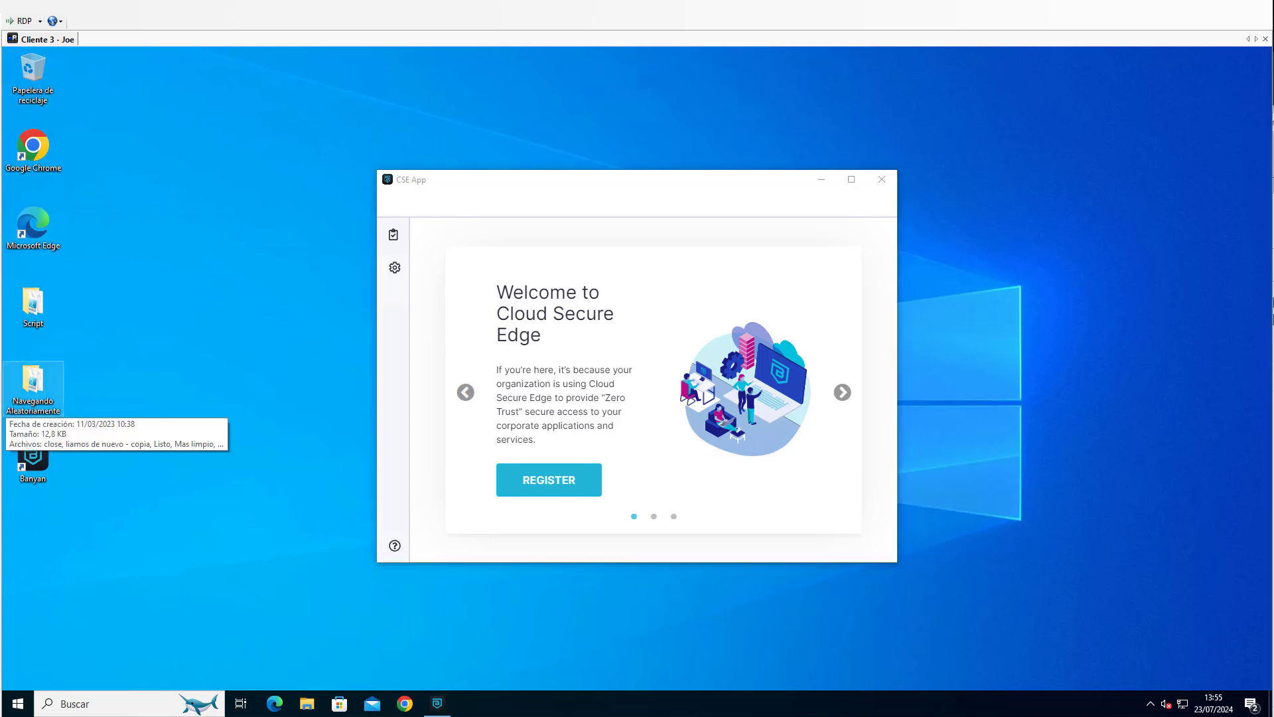
Switch to the user's webmail inbox in the browser, open the Banyan Security welcome email and select the temporary password.
{"action": "key", "text": "alt+Tab"}
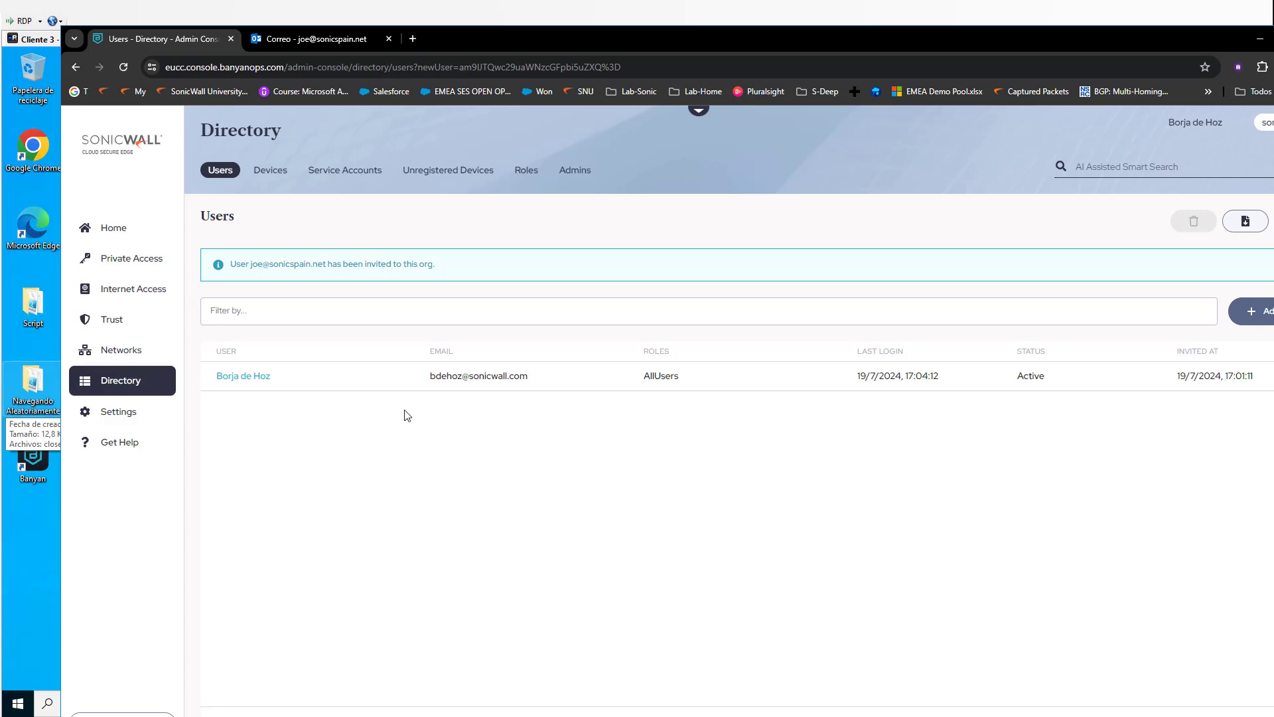
{"action": "left_click", "coordinate": [347, 43]}
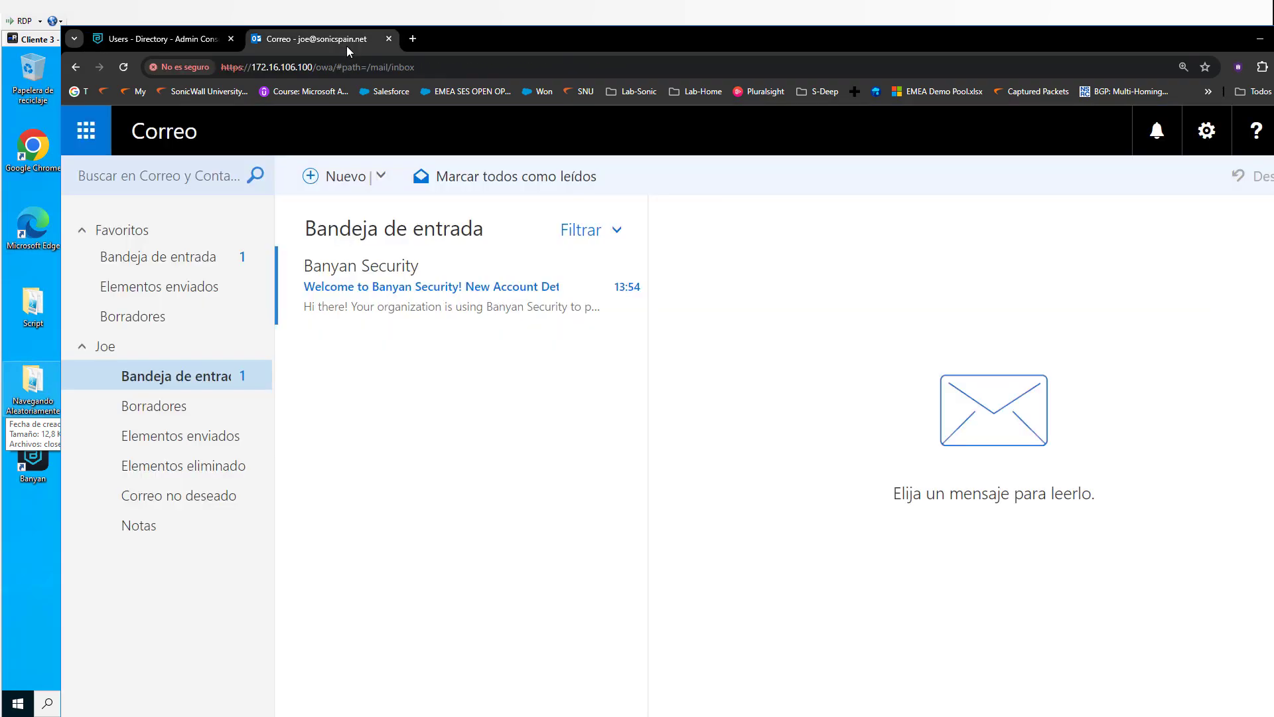
{"action": "left_click", "coordinate": [367, 273]}
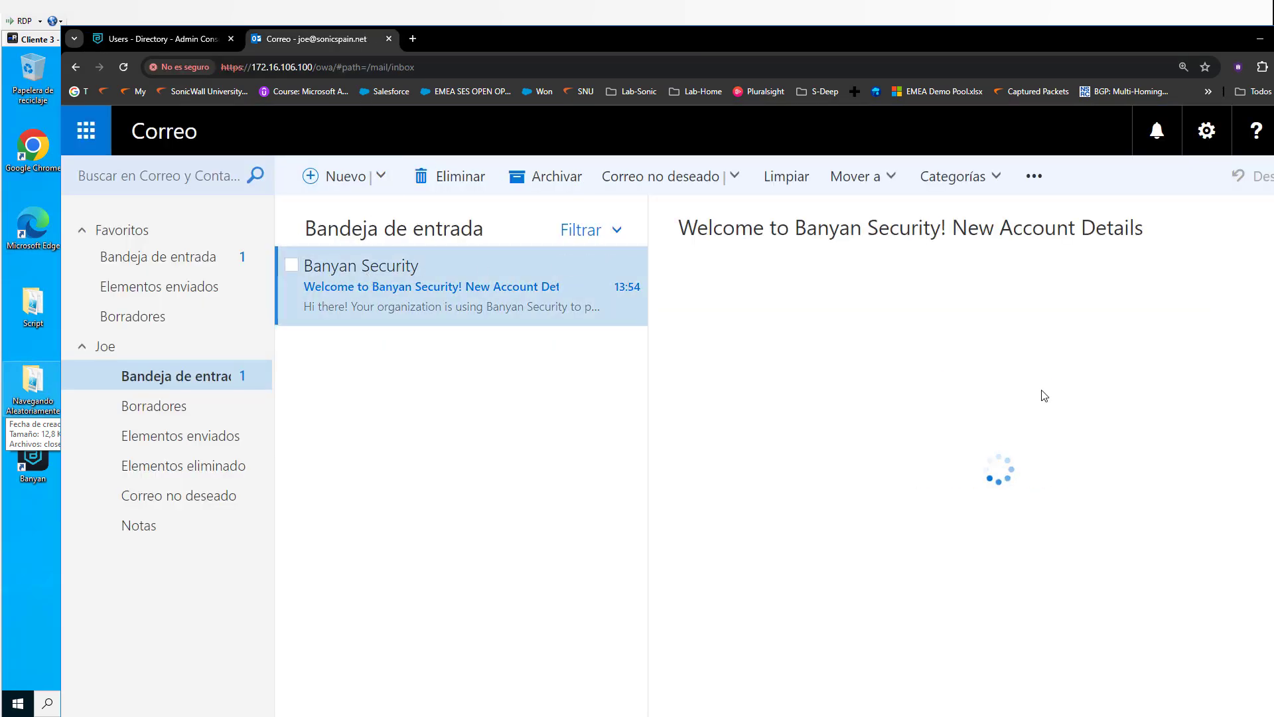
{"action": "scroll", "coordinate": [1042, 464], "scroll_direction": "down", "scroll_amount": 6}
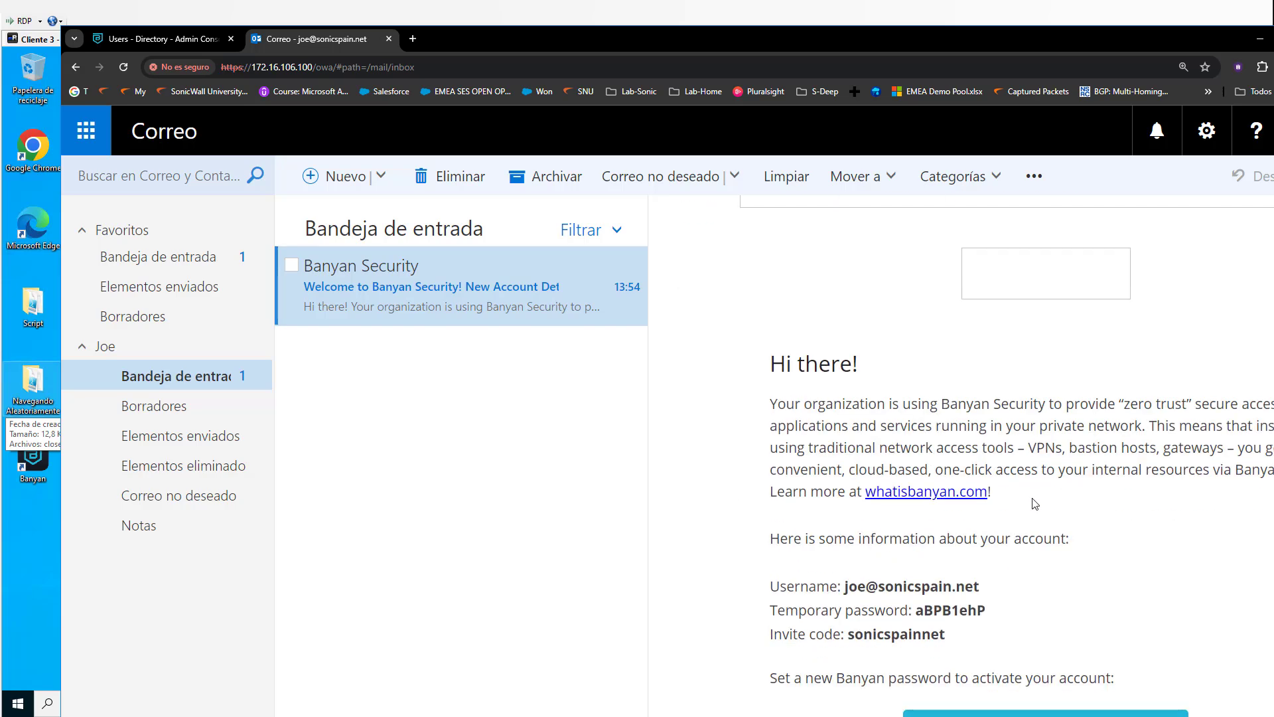
{"action": "left_click_drag", "start_coordinate": [988, 478], "coordinate": [920, 483]}
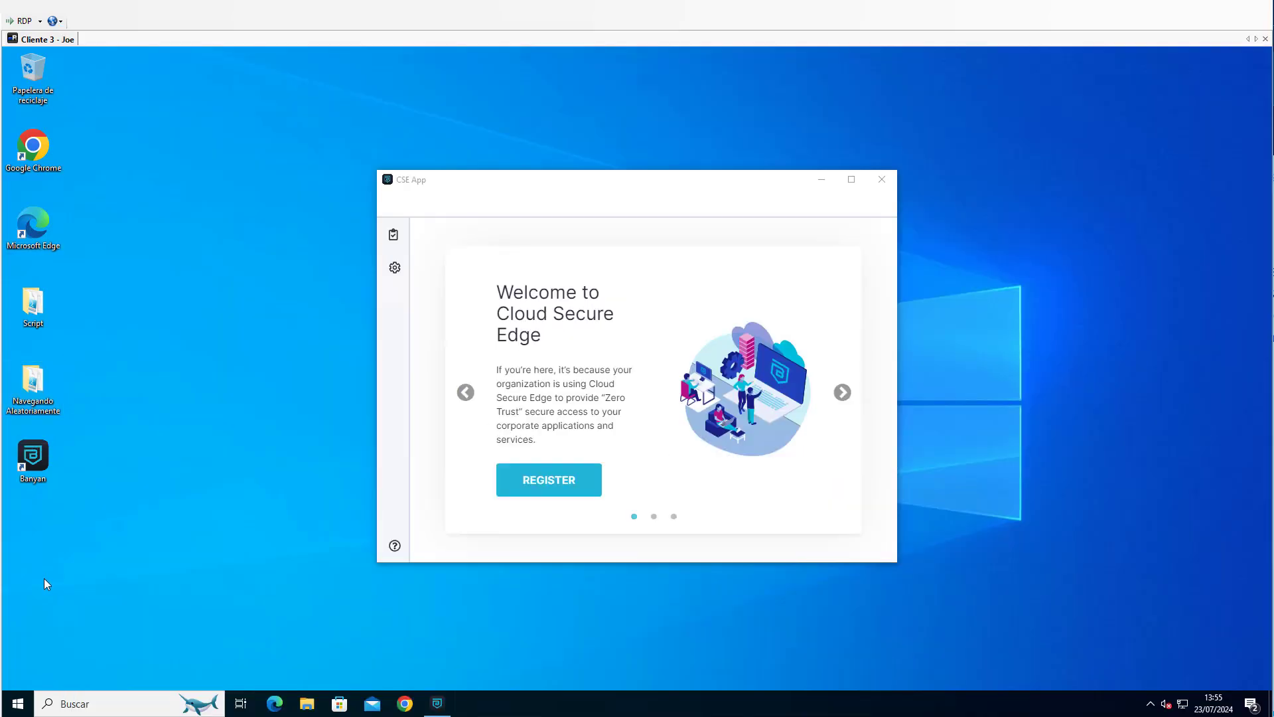
Start device registration in the CSE App on the remote client and submit the organization's invite code.
{"action": "left_click", "coordinate": [551, 479]}
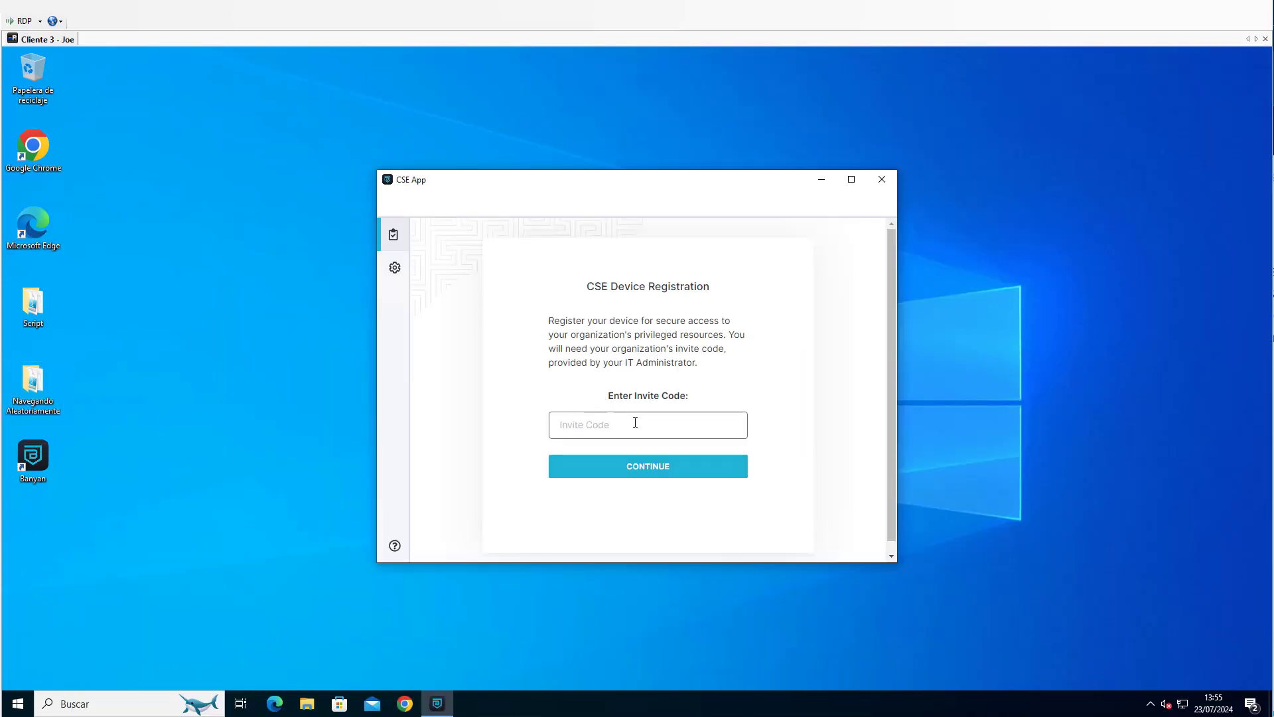
{"action": "left_click", "coordinate": [647, 468]}
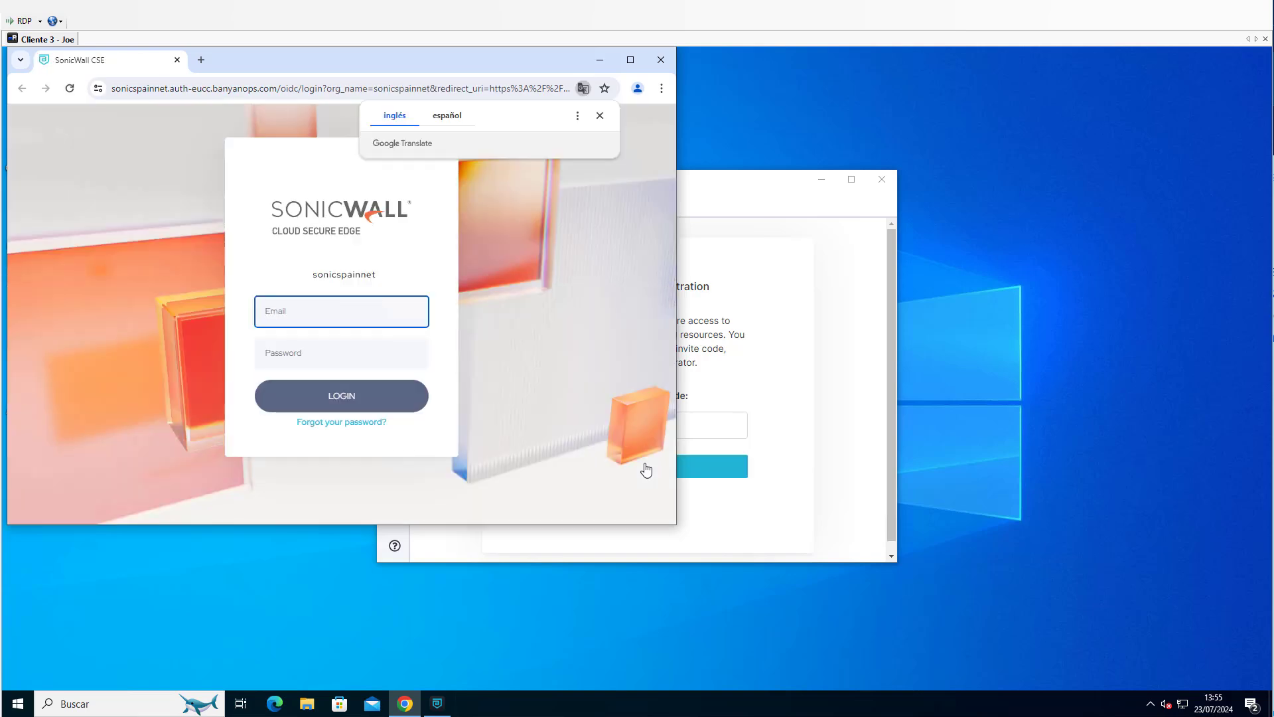
Log in to Cloud Secure Edge with the user's email address and temporary password.
{"action": "type", "text": "joe"}
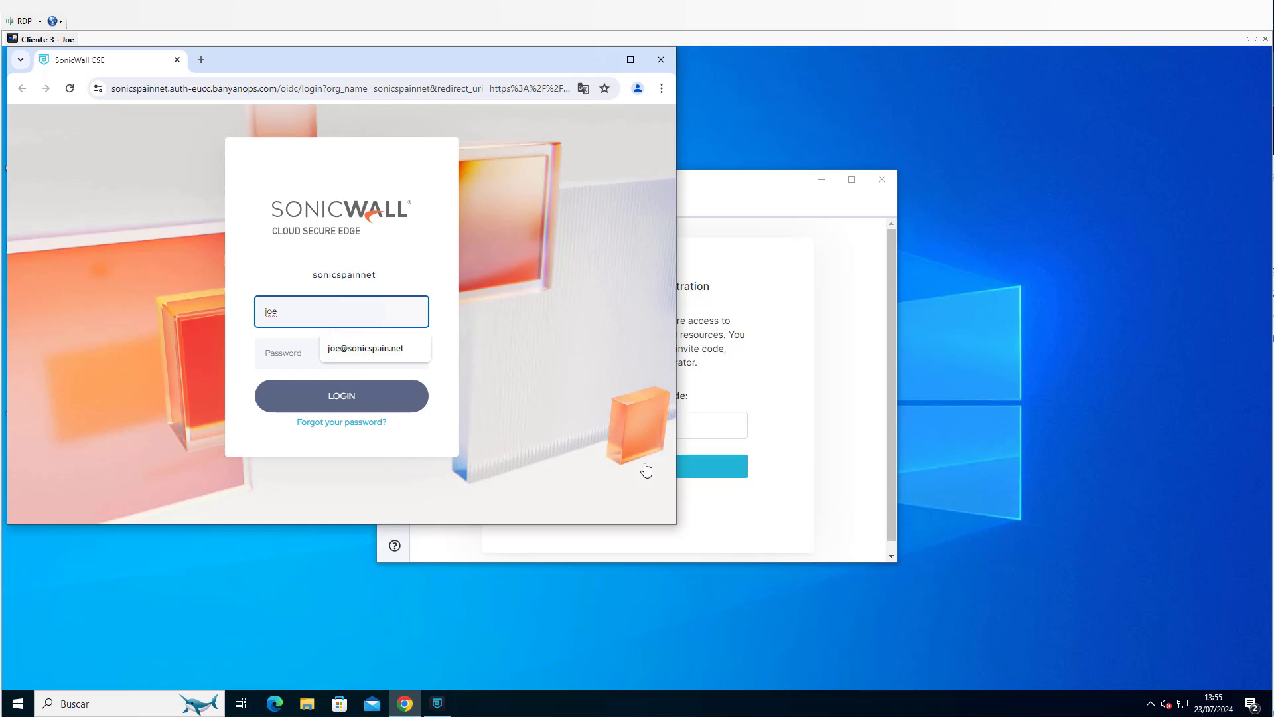
{"action": "key", "text": "Down"}
{"action": "key", "text": "Return"}
{"action": "key", "text": "Tab"}
{"action": "type", "text": "********"}
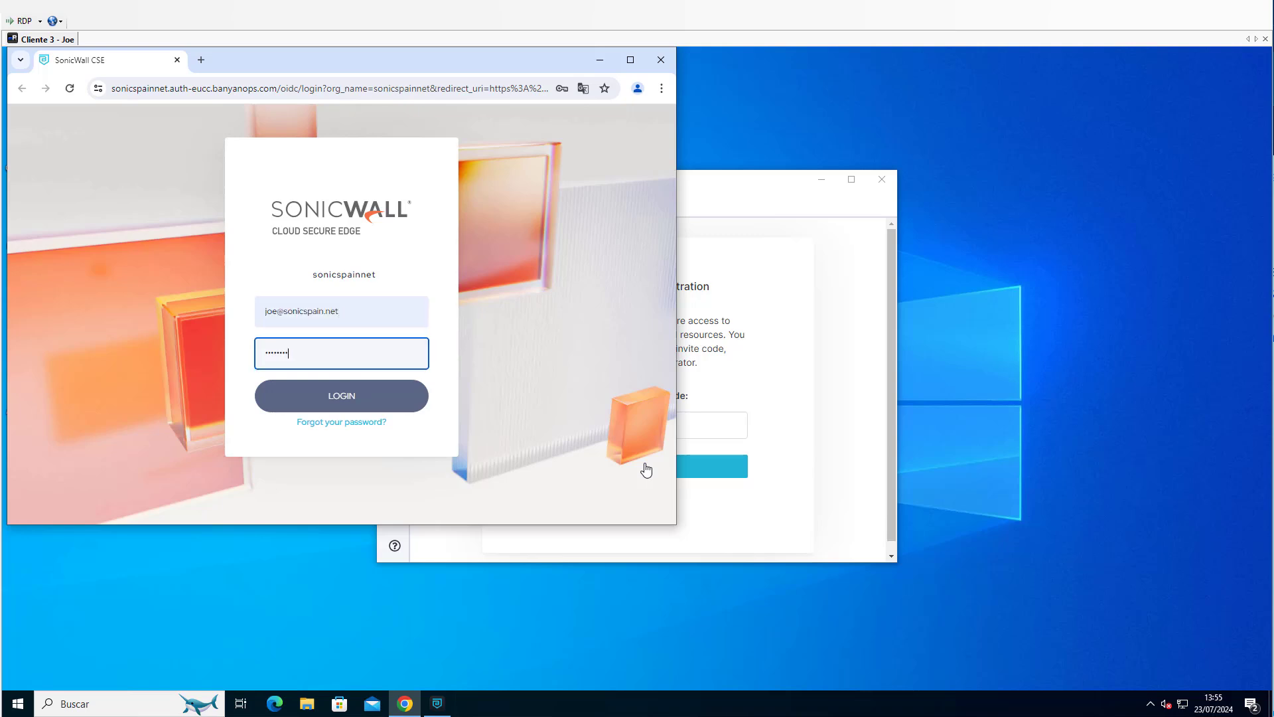
{"action": "left_click", "coordinate": [342, 396]}
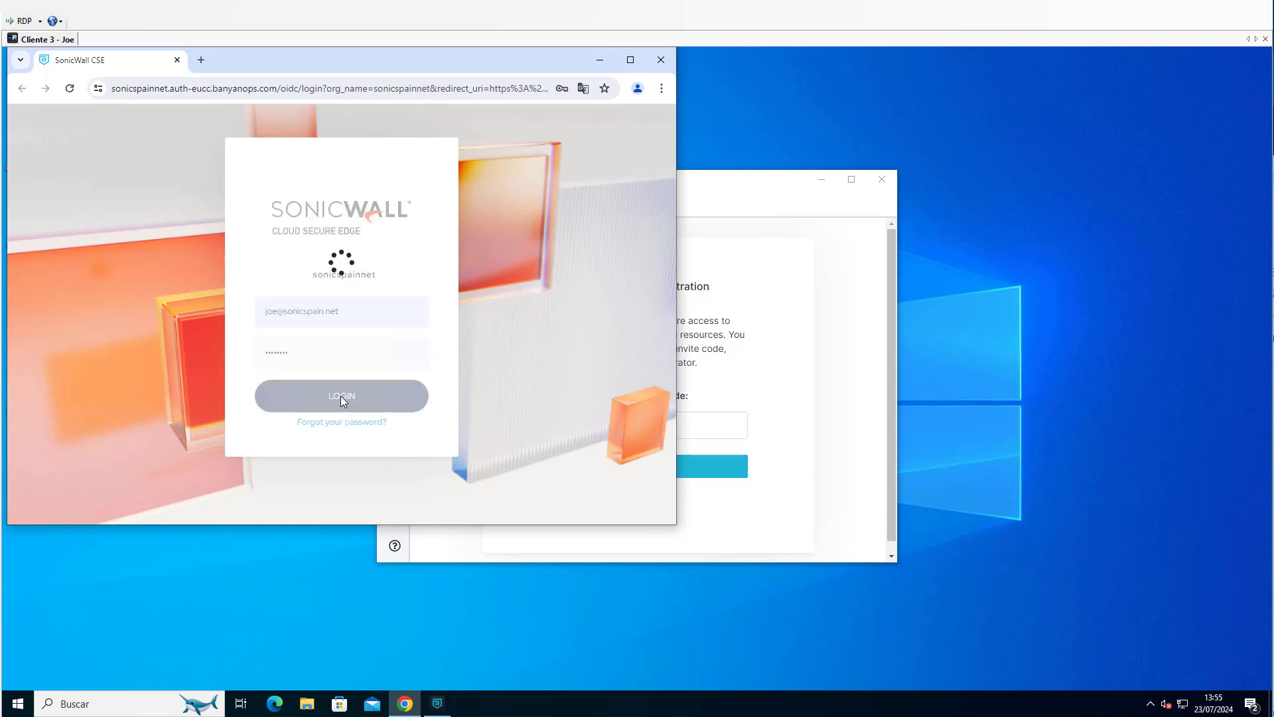
Enter and confirm a new account password, and submit the password change.
{"action": "left_click", "coordinate": [205, 292]}
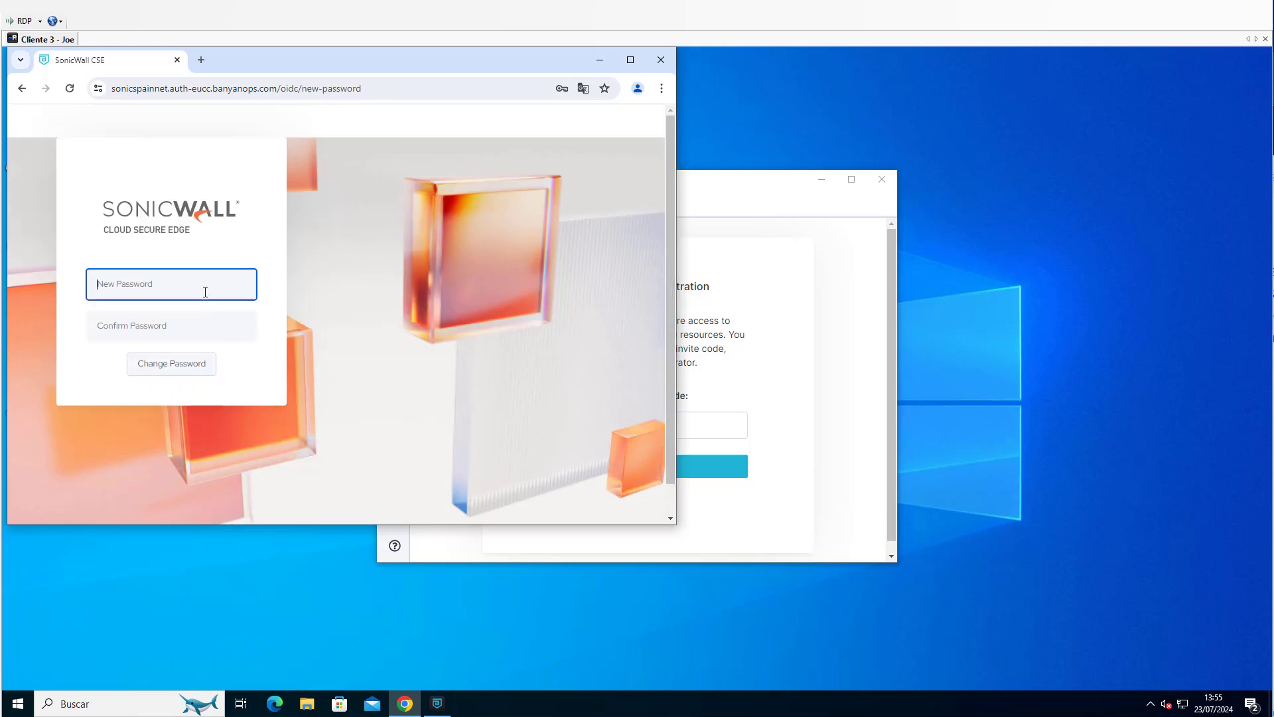
{"action": "type", "text": "********"}
{"action": "key", "text": "Tab"}
{"action": "type", "text": "********"}
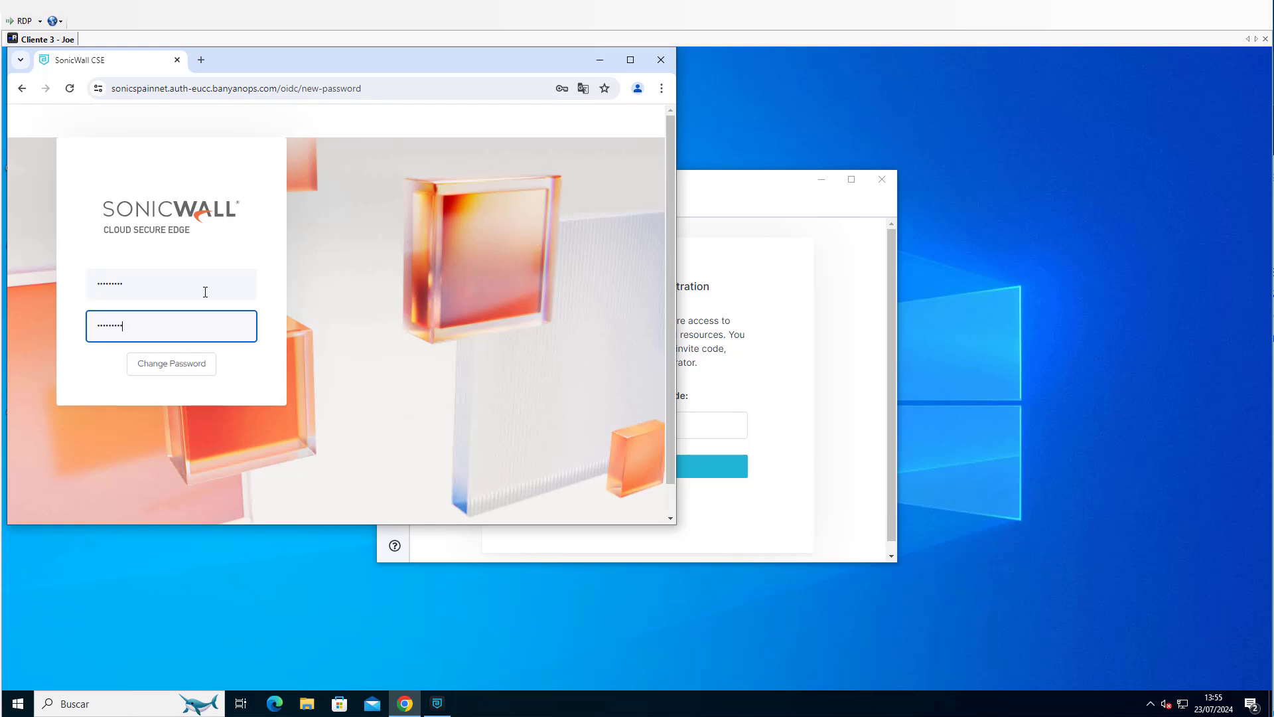
{"action": "key", "text": "Return"}
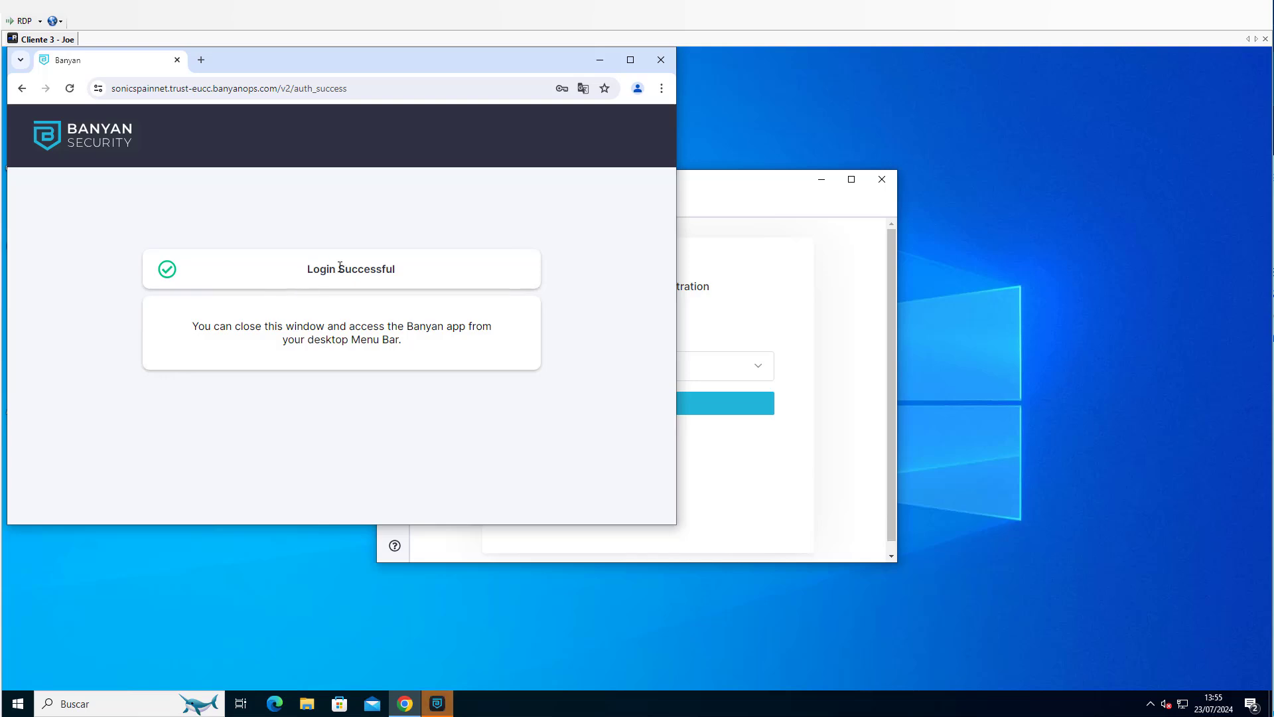
Return to the CSE App and continue the device registration with Corporate Dedicated as the device ownership.
{"action": "left_click", "coordinate": [737, 190]}
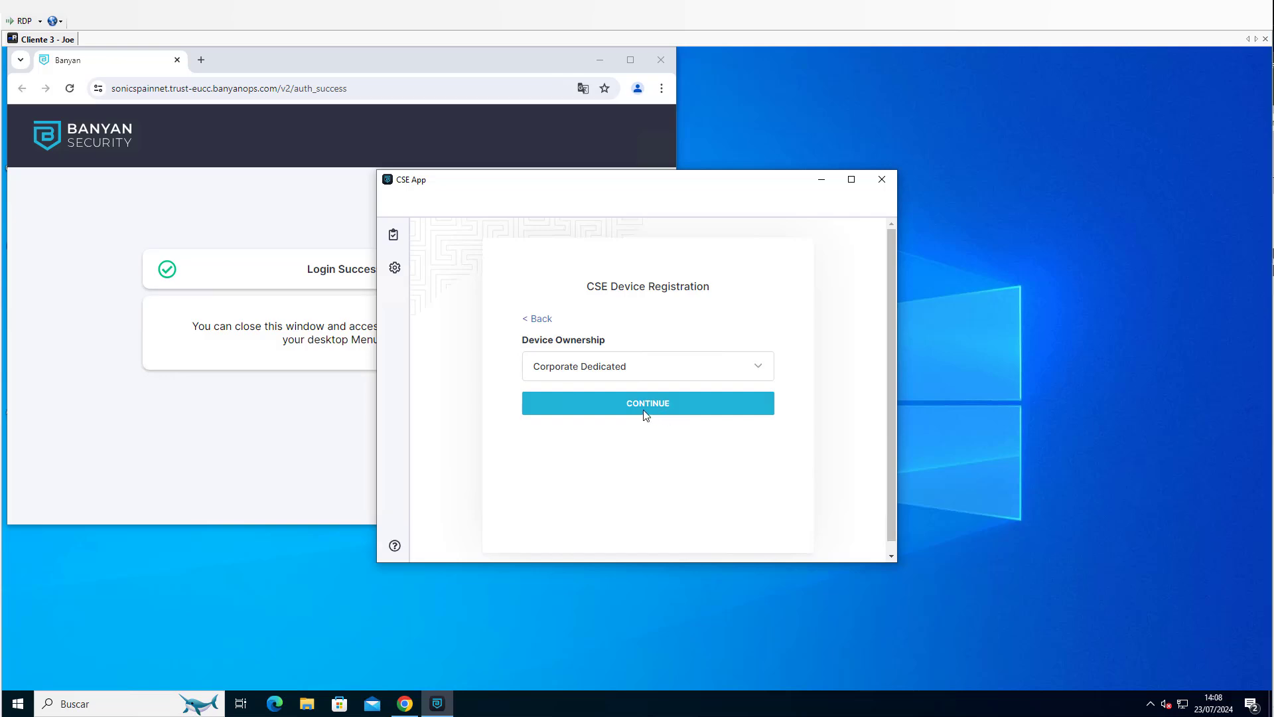
{"action": "left_click", "coordinate": [626, 415]}
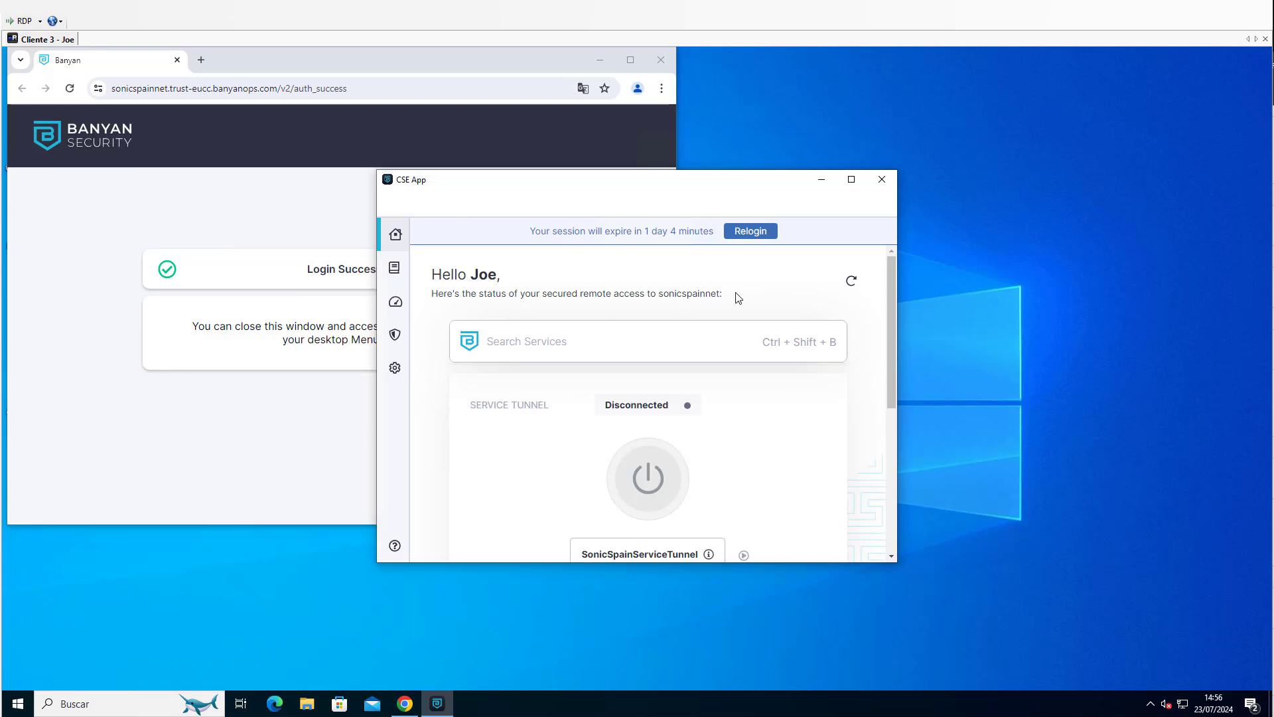
Open the NSM service from the CSE App's services list and bring up its page in the browser.
{"action": "scroll", "coordinate": [723, 298], "scroll_direction": "down", "scroll_amount": 1}
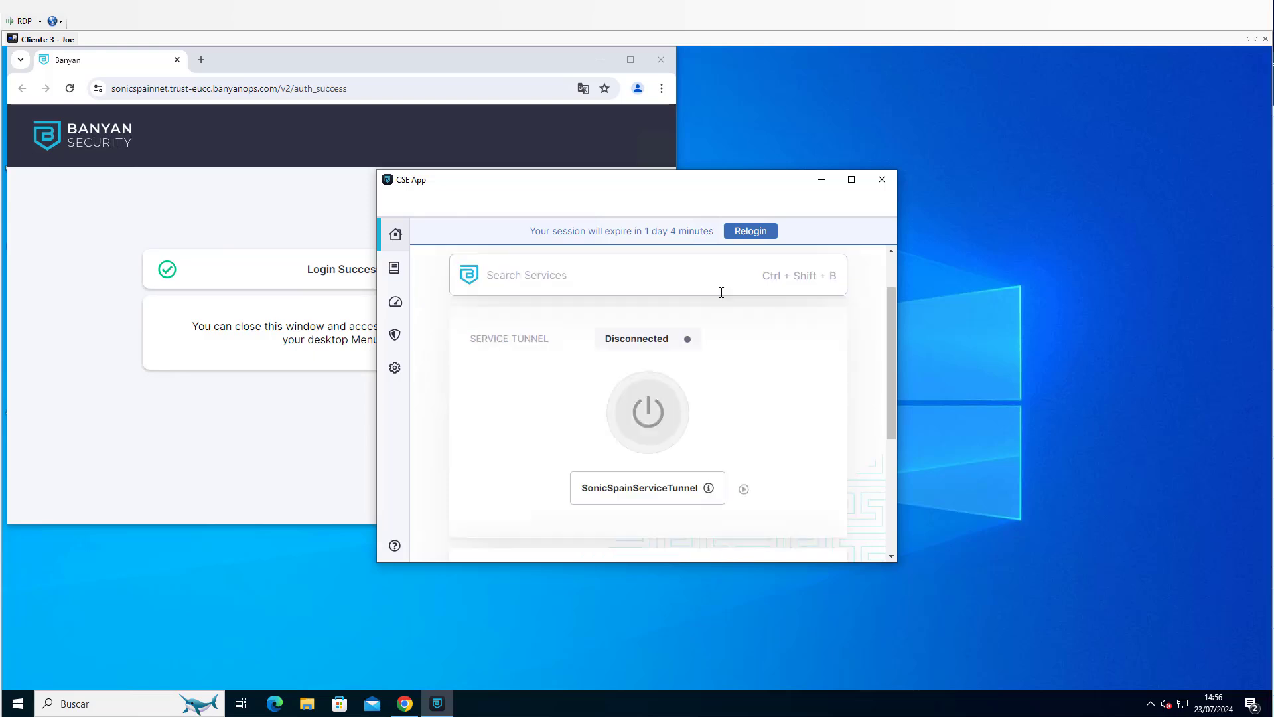
{"action": "scroll", "coordinate": [768, 364], "scroll_direction": "down", "scroll_amount": 2}
{"action": "scroll", "coordinate": [767, 364], "scroll_direction": "down", "scroll_amount": 1}
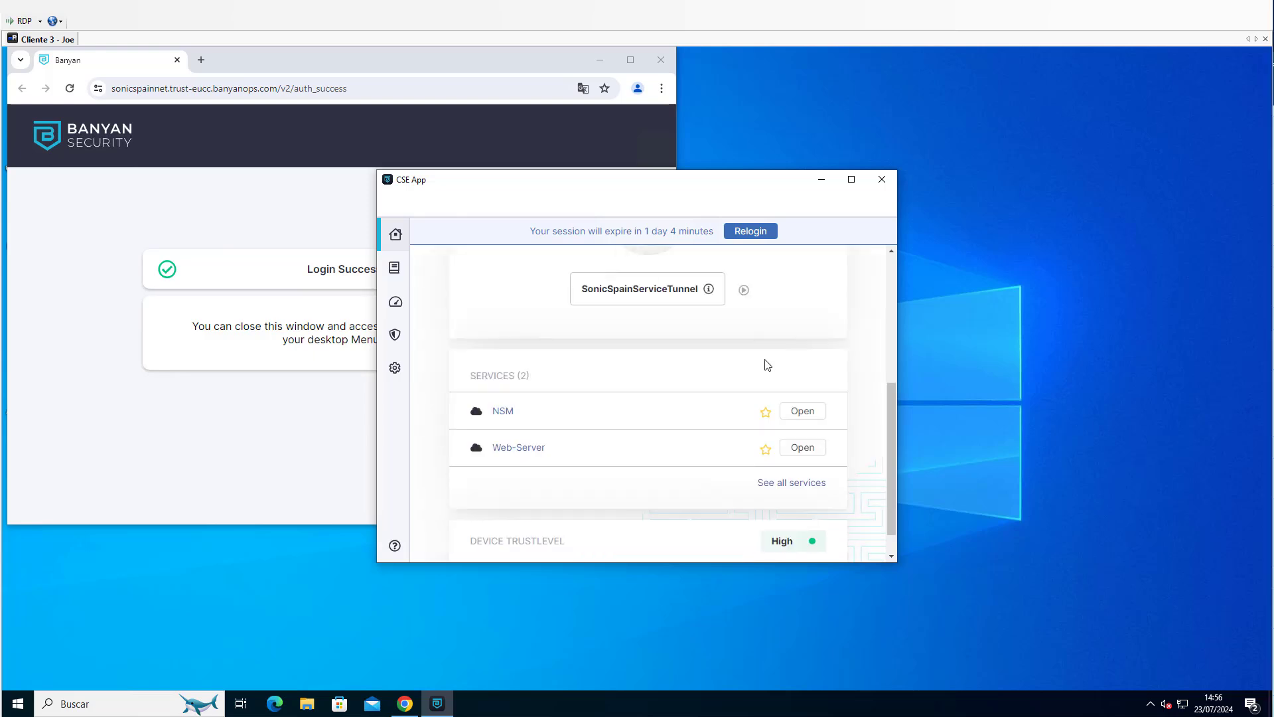
{"action": "left_click", "coordinate": [807, 414]}
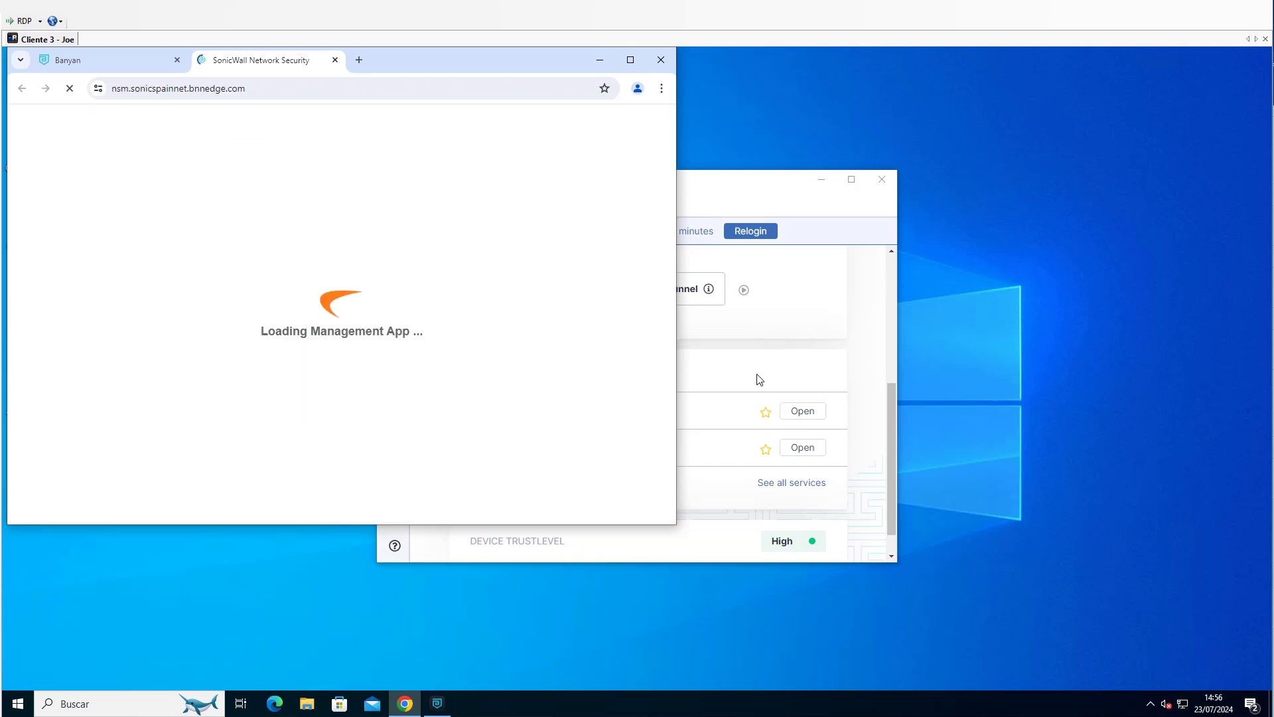
{"action": "left_click", "coordinate": [856, 444]}
{"action": "left_click", "coordinate": [239, 67]}
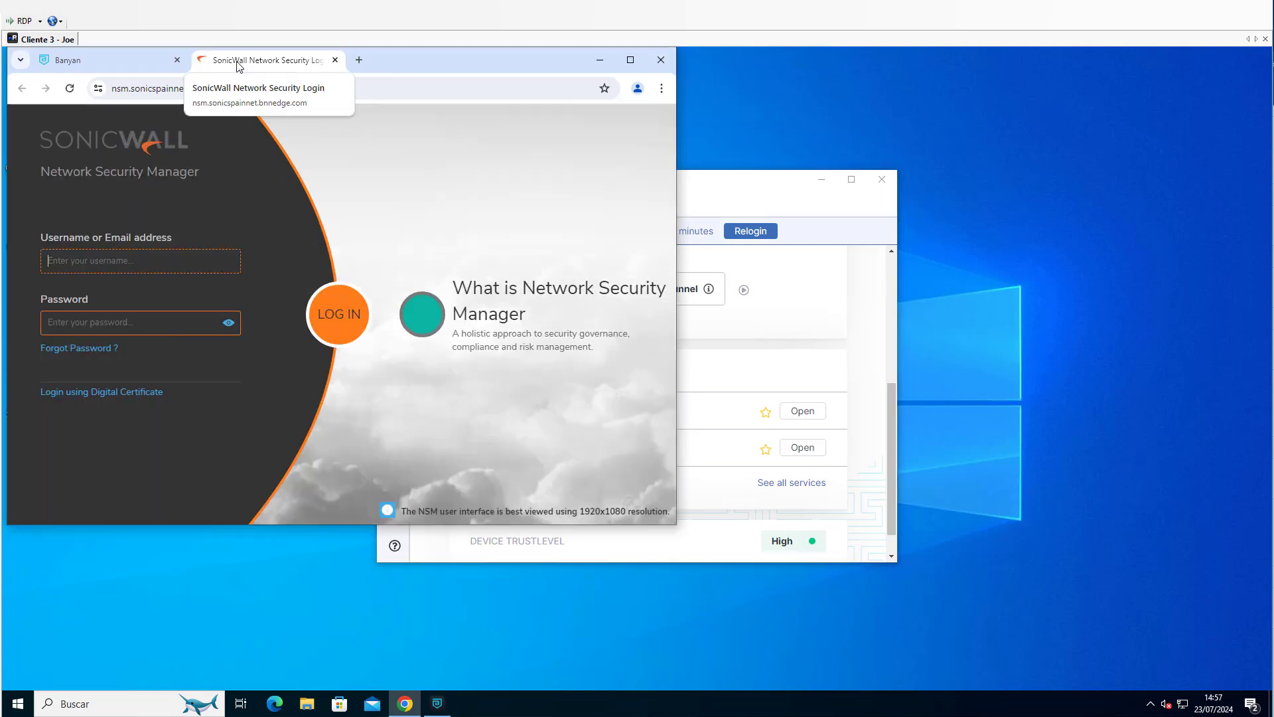
Examine the factors behind the device trust level in the CSE App and open SonicWall Capture Client.
{"action": "left_click", "coordinate": [828, 340]}
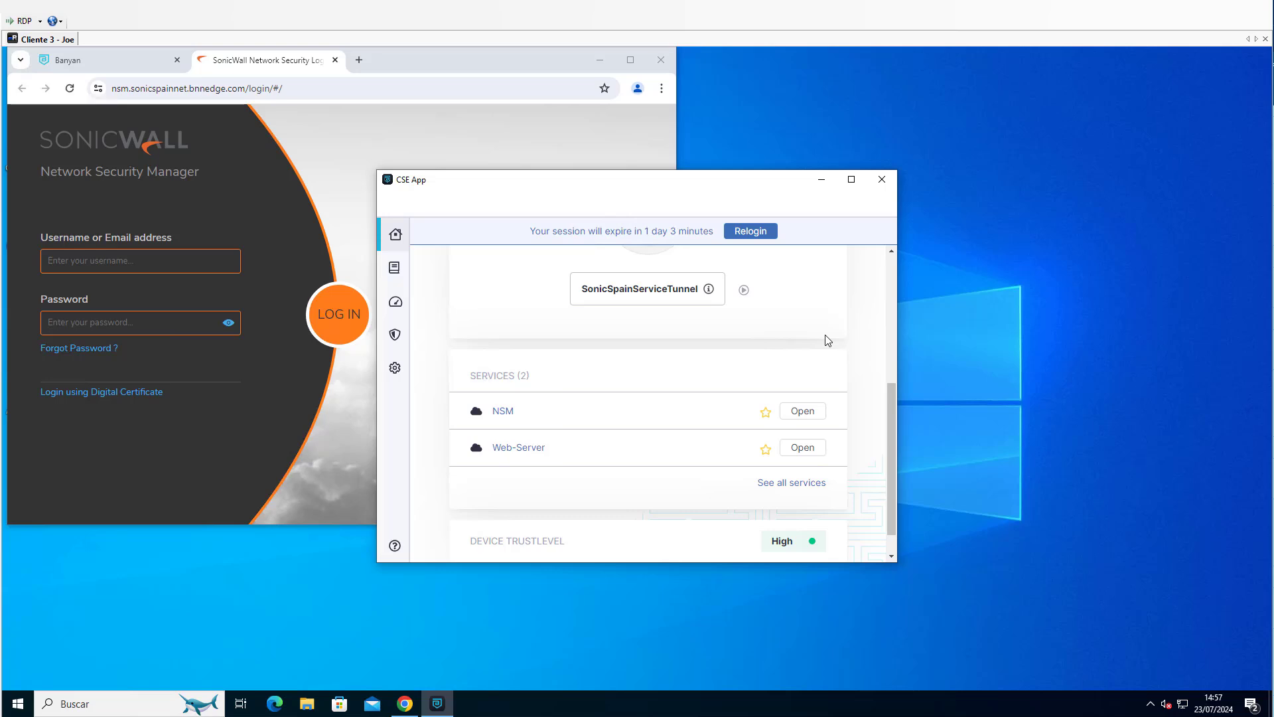
{"action": "scroll", "coordinate": [828, 340], "scroll_direction": "up", "scroll_amount": 5}
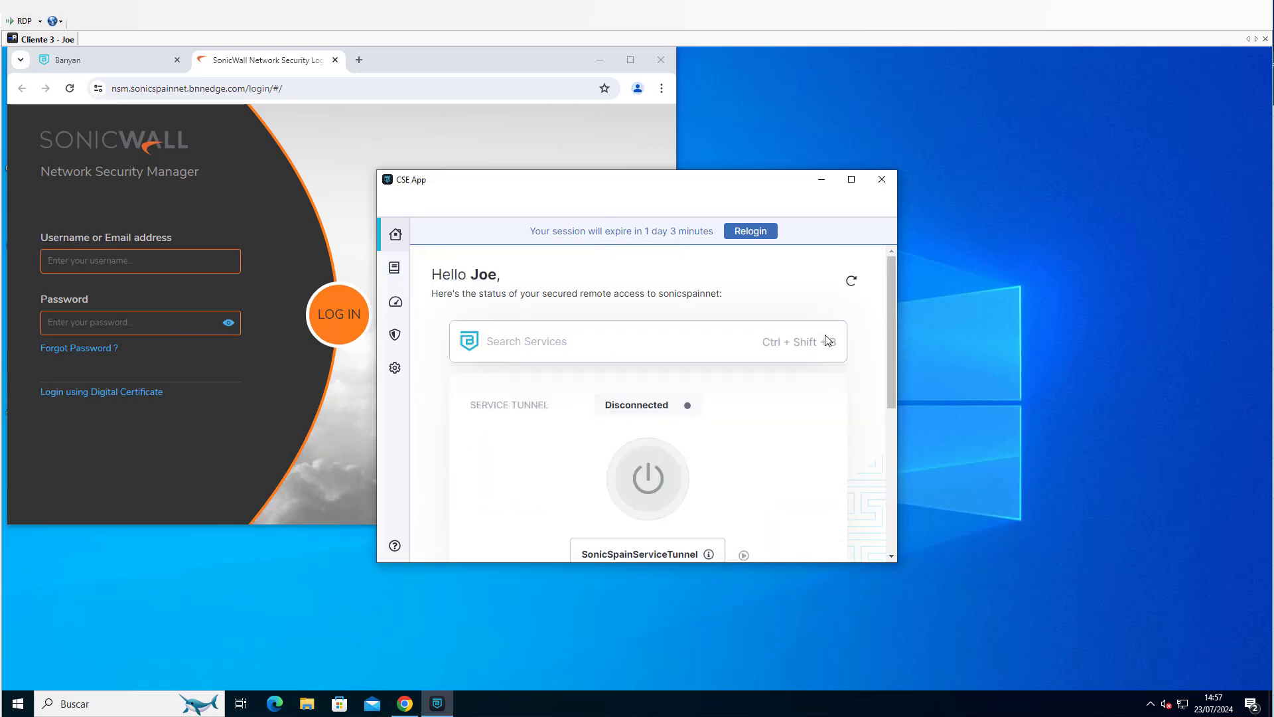
{"action": "left_click", "coordinate": [396, 302]}
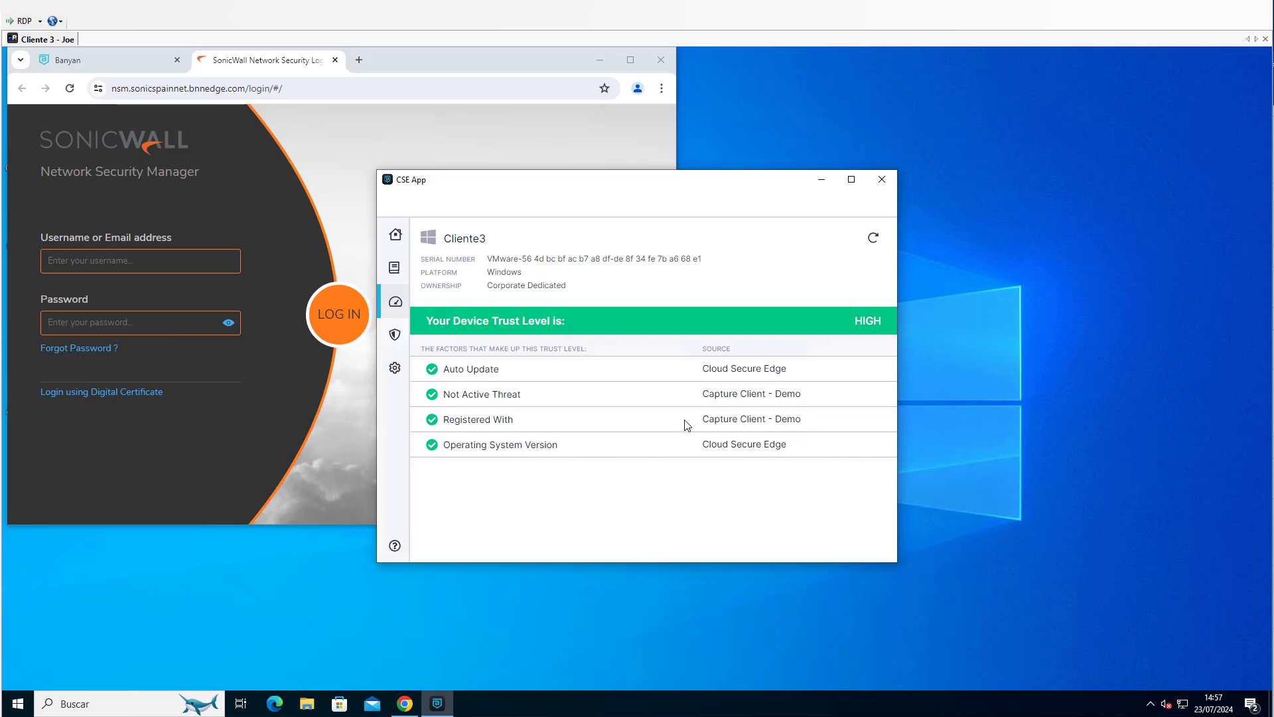
{"action": "left_click", "coordinate": [1151, 703]}
{"action": "left_click", "coordinate": [1139, 678]}
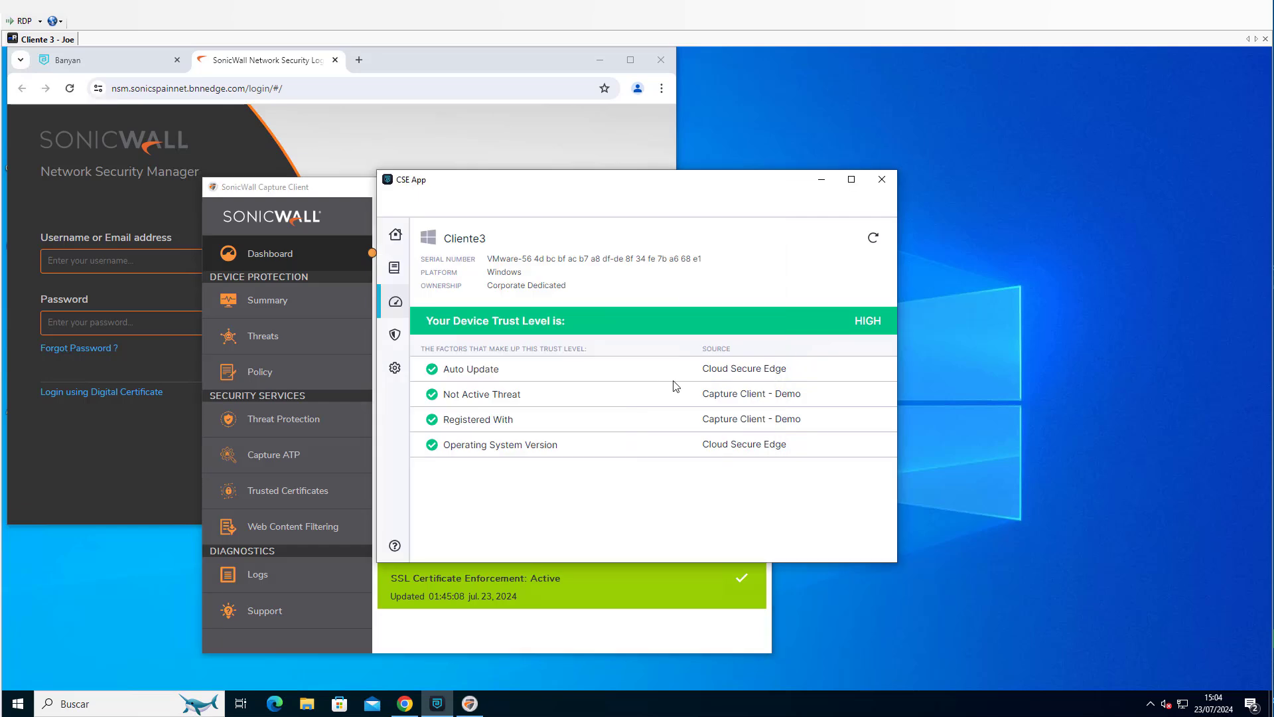
Return to the CSE App's home page and connect the SonicSpainServiceTunnel service tunnel.
{"action": "left_click", "coordinate": [396, 234]}
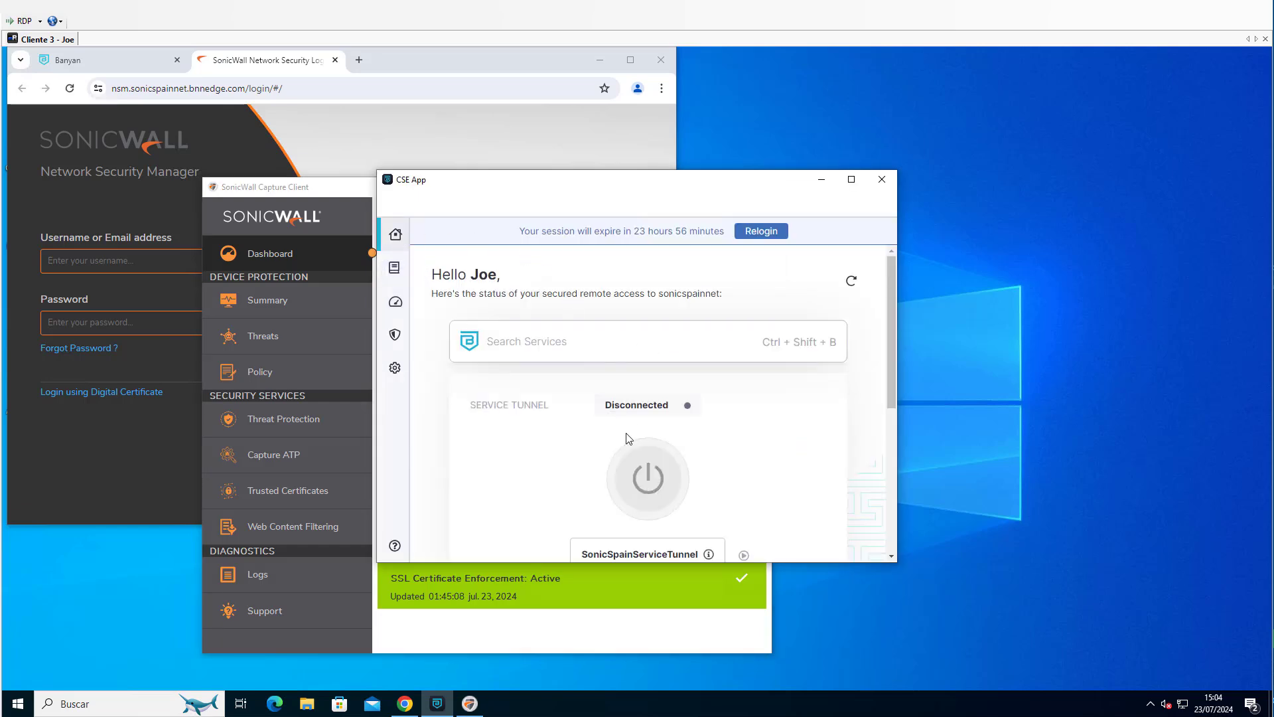
{"action": "left_click", "coordinate": [649, 478]}
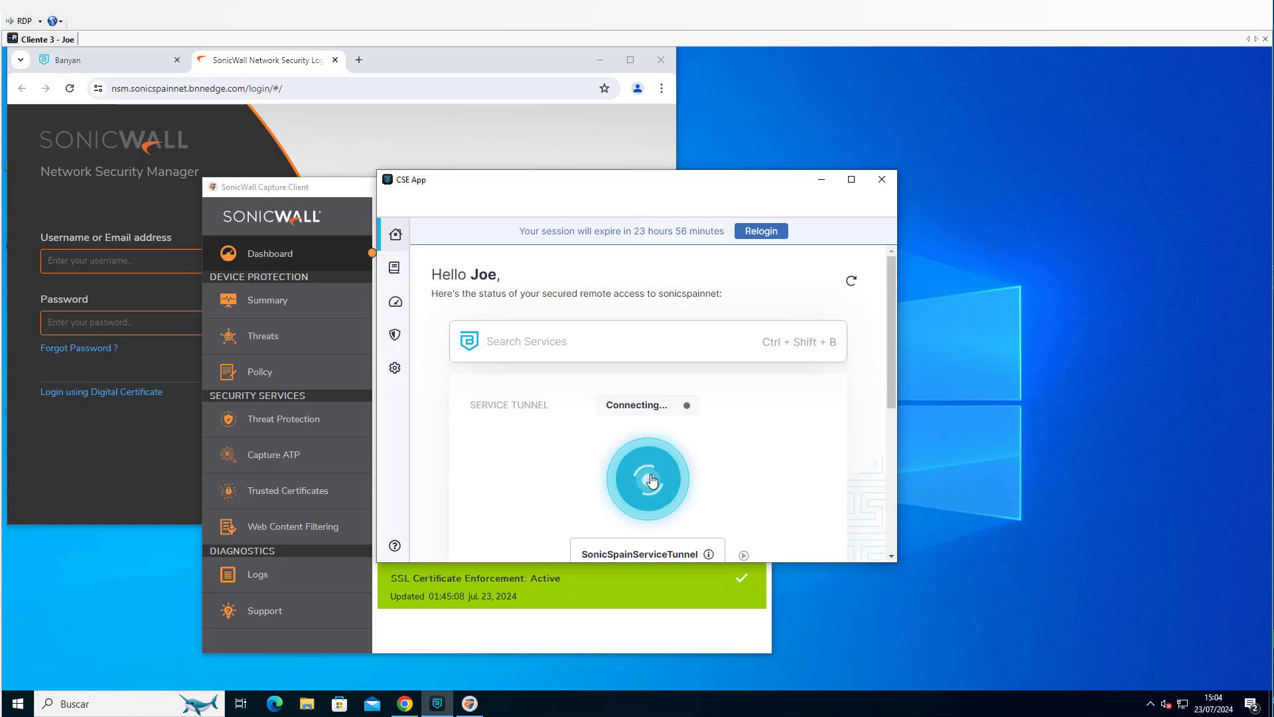
Search Windows for mstsc and launch Remote Desktop Connection.
{"action": "left_click", "coordinate": [110, 701]}
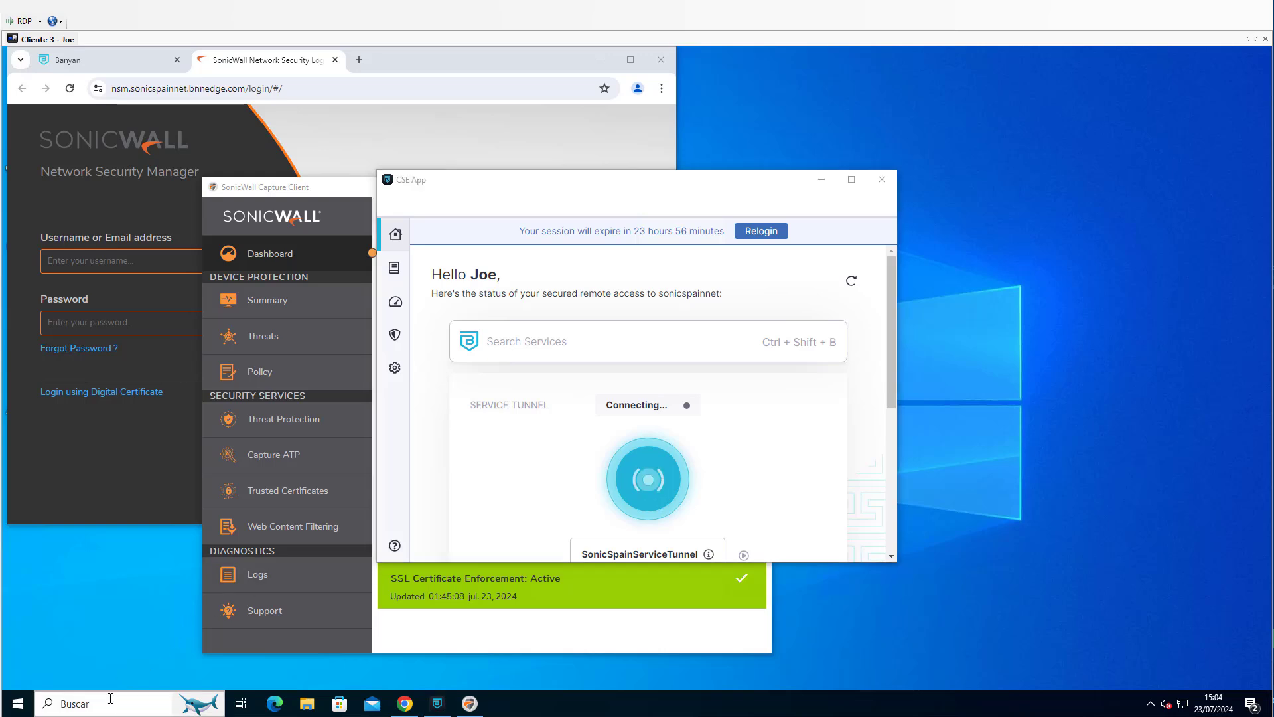
{"action": "type", "text": "ms"}
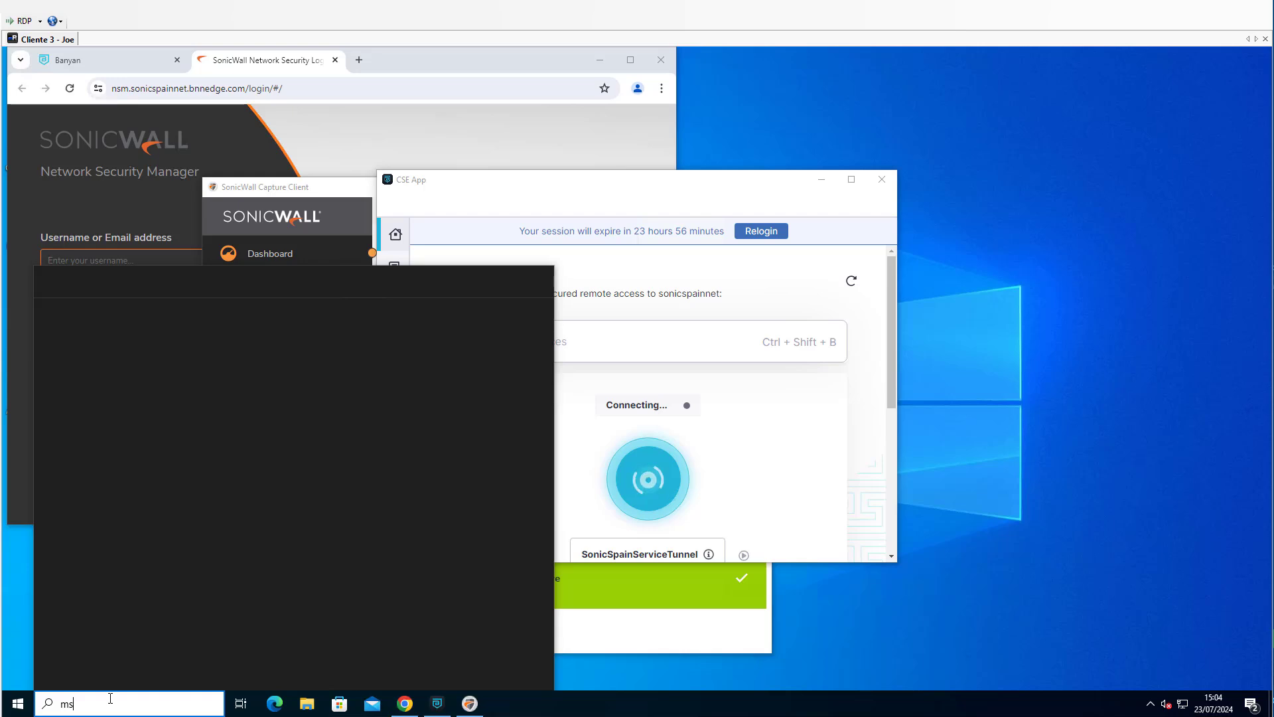
{"action": "type", "text": "tsc"}
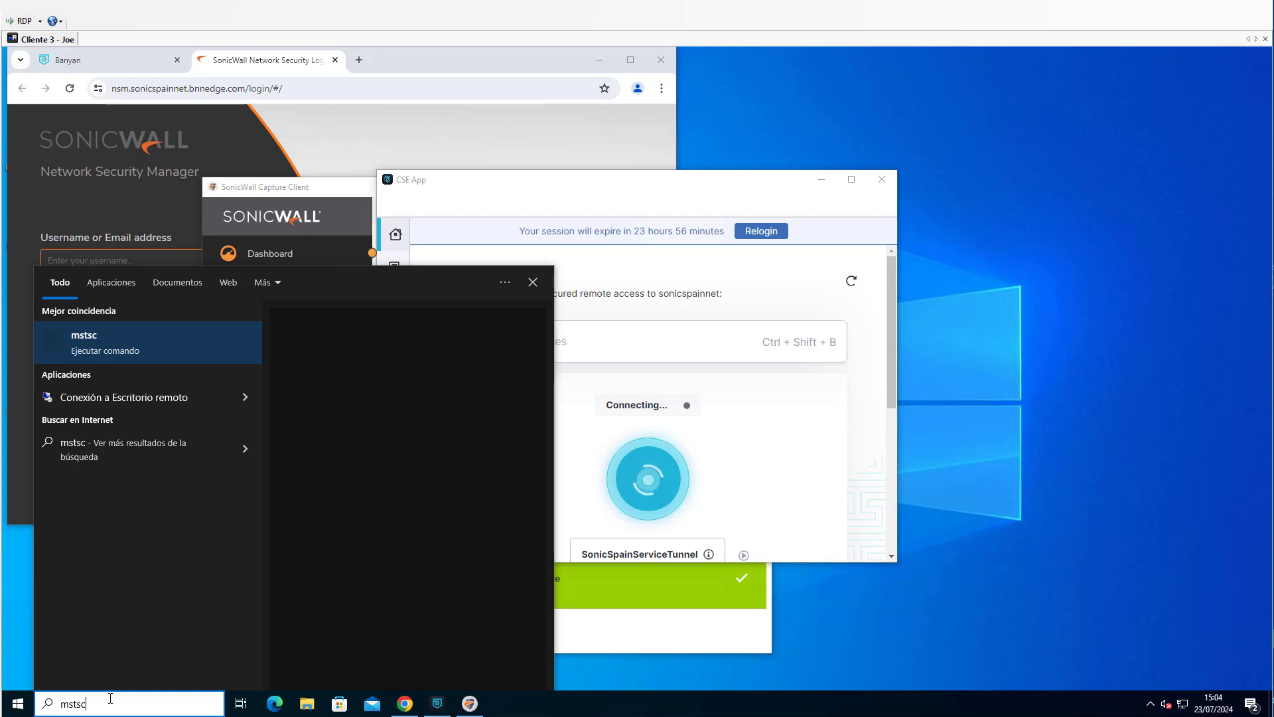
{"action": "key", "text": "Escape"}
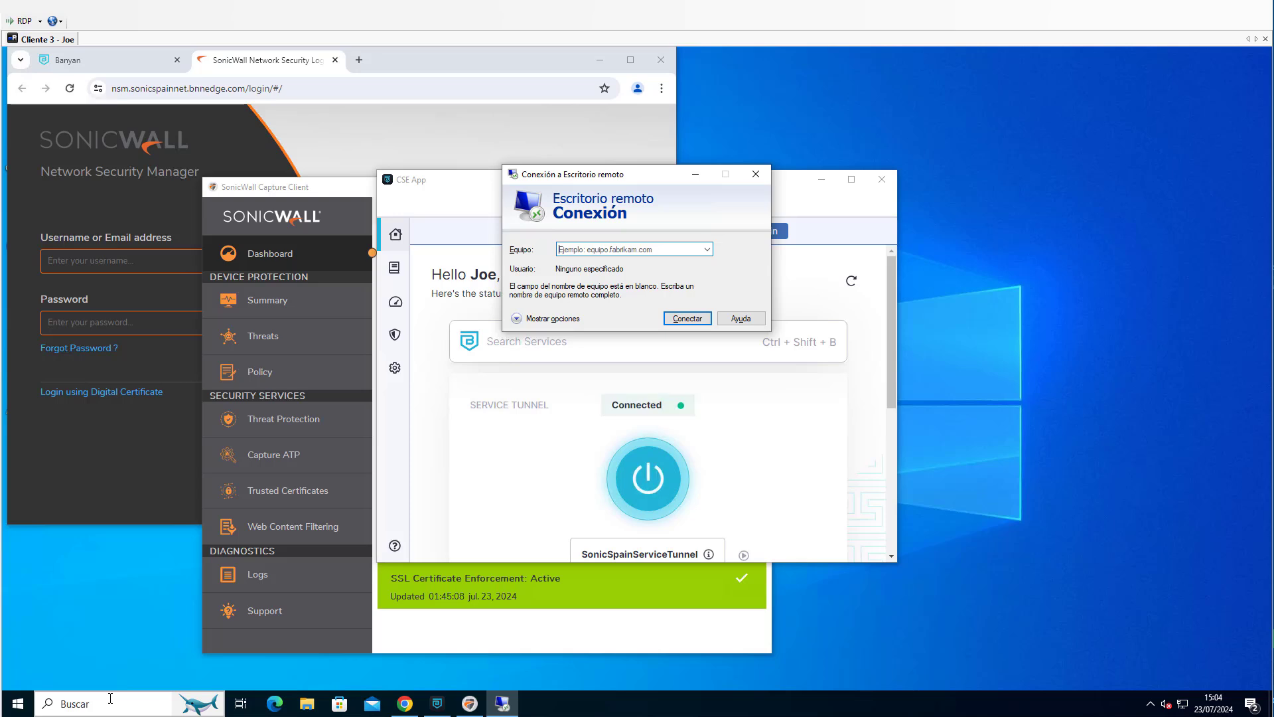
Connect to 172.16.254.1 over Remote Desktop with the account password and move the session window clear of the other windows.
{"action": "type", "text": "172.16"}
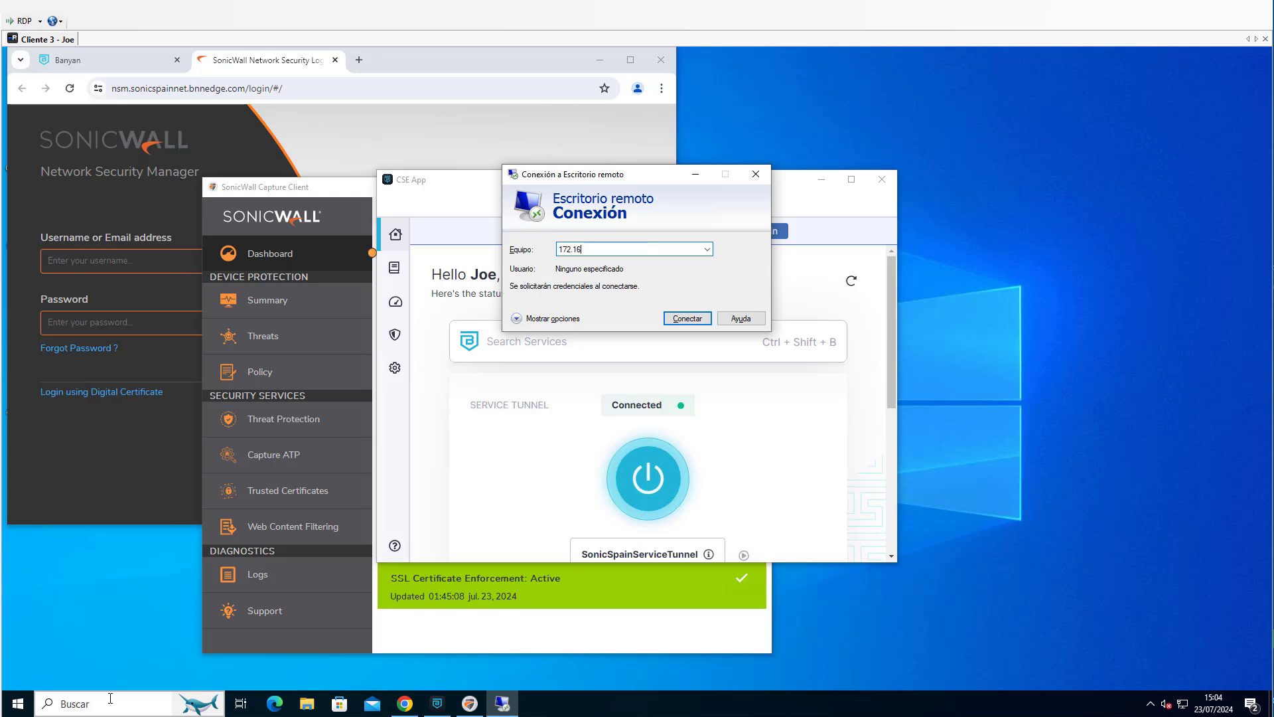
{"action": "type", "text": ".254.1"}
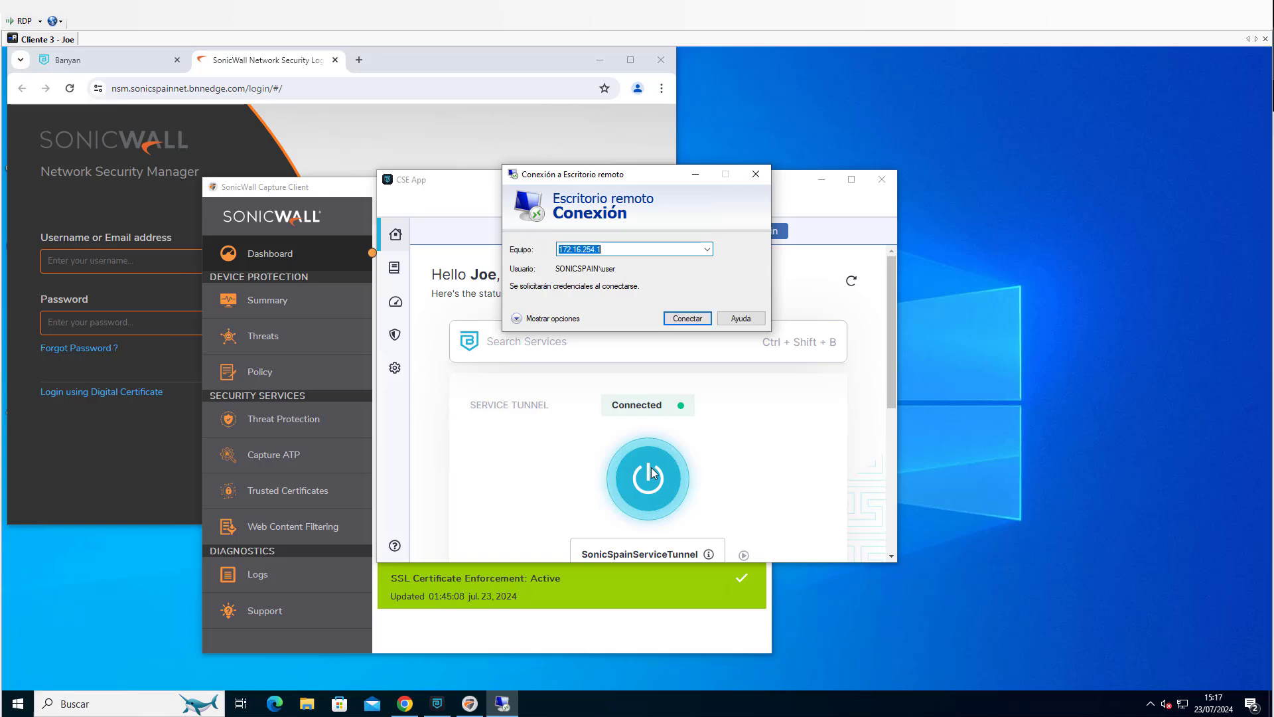
{"action": "left_click", "coordinate": [685, 318]}
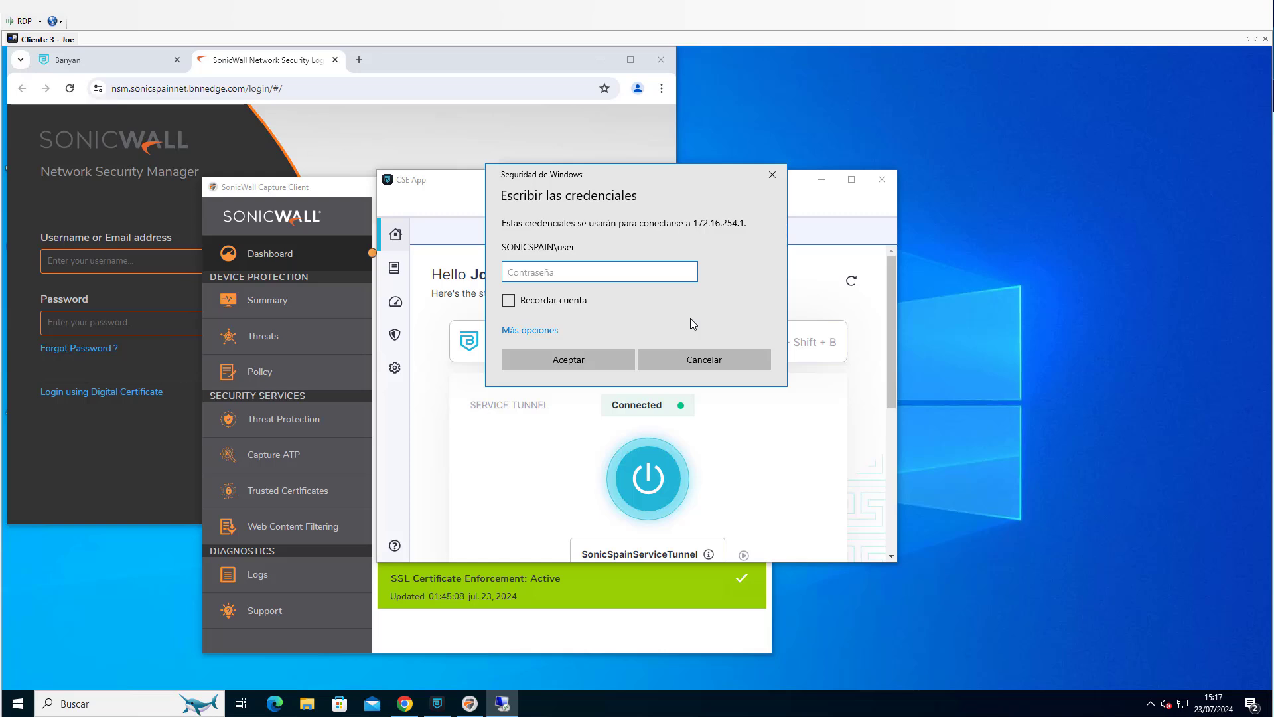
{"action": "type", "text": "••••••••••"}
{"action": "key", "text": "Return"}
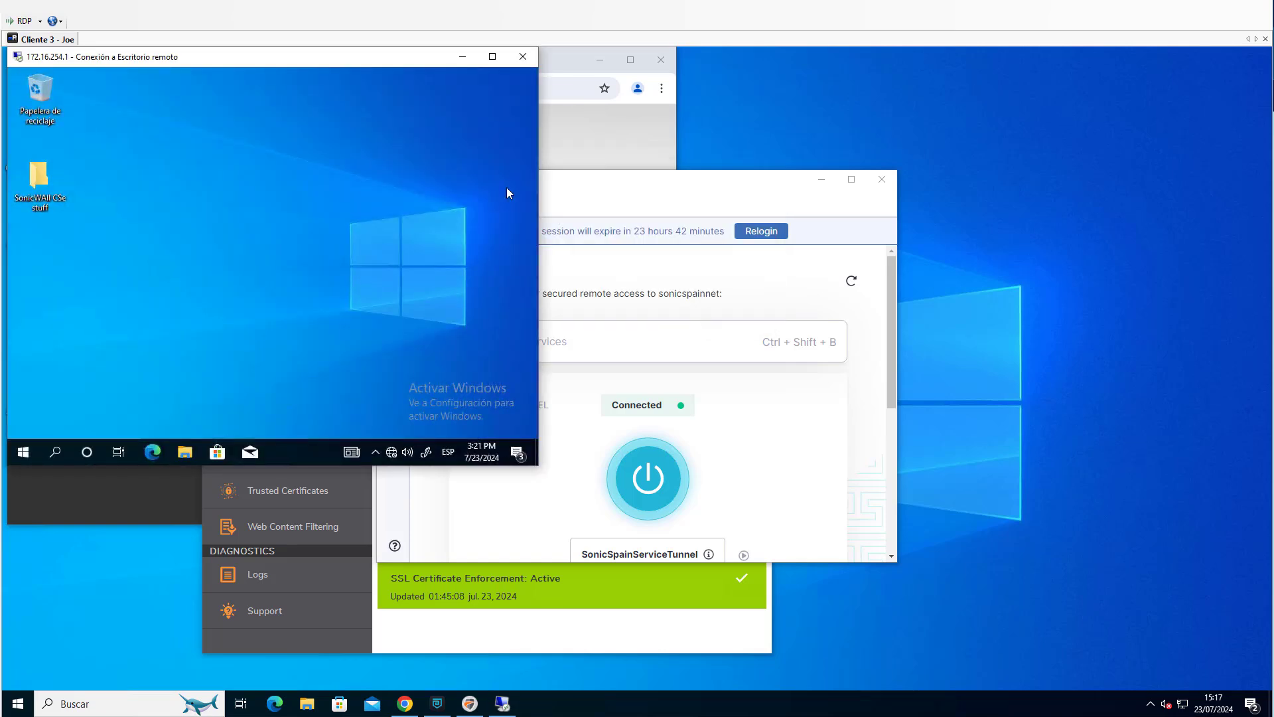
{"action": "left_click_drag", "start_coordinate": [304, 61], "coordinate": [943, 78]}
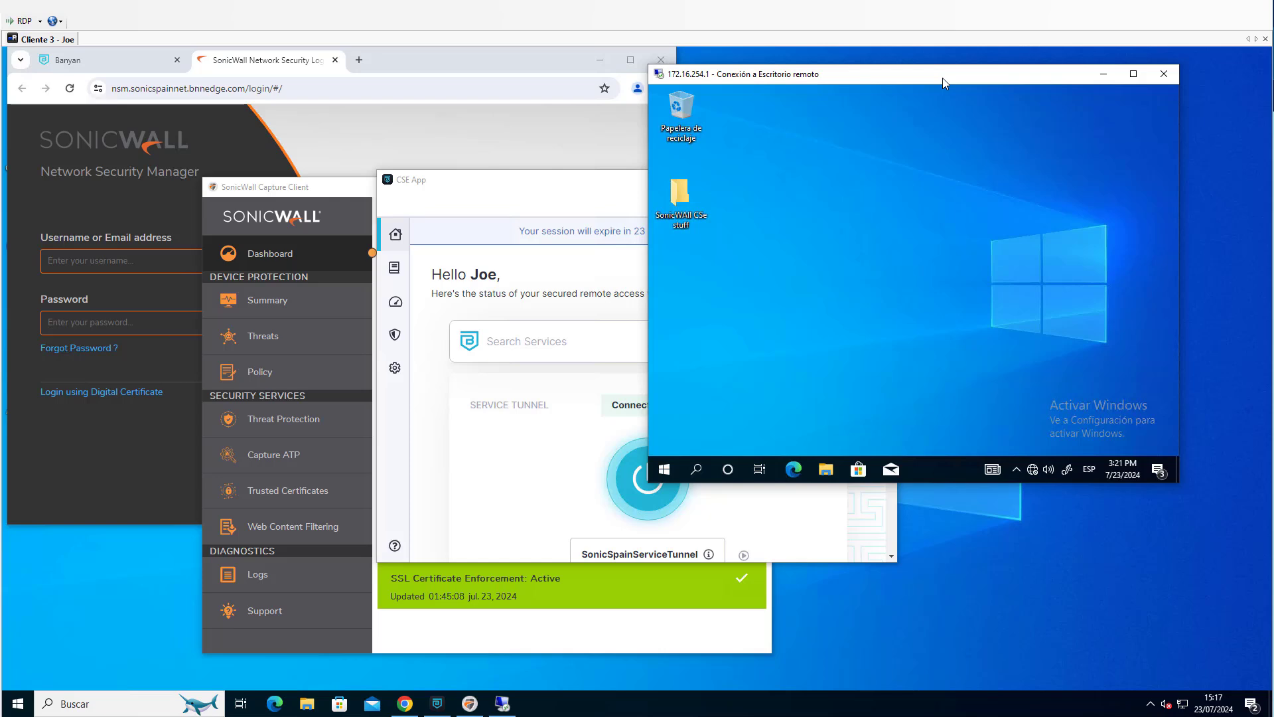
{"action": "left_click_drag", "start_coordinate": [849, 81], "coordinate": [853, 79]}
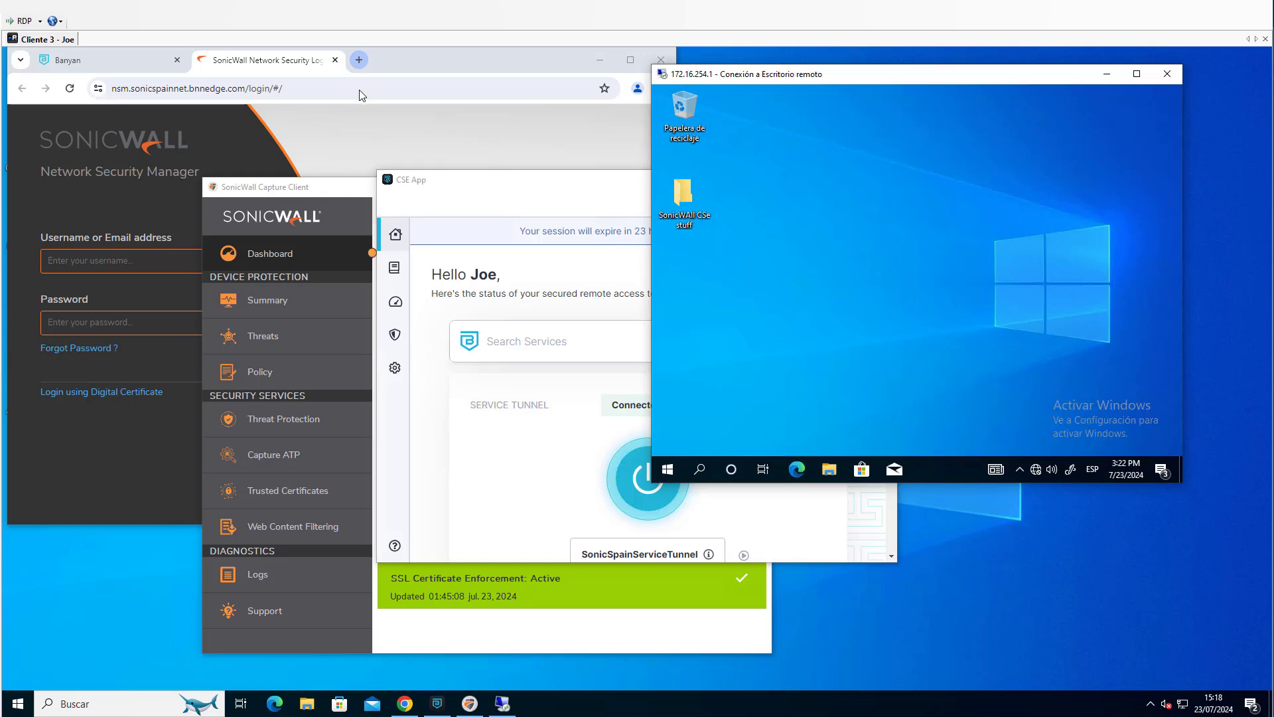
Open the MalwareBazaar browse page in a new browser tab and complete its robot check.
{"action": "left_click", "coordinate": [358, 60]}
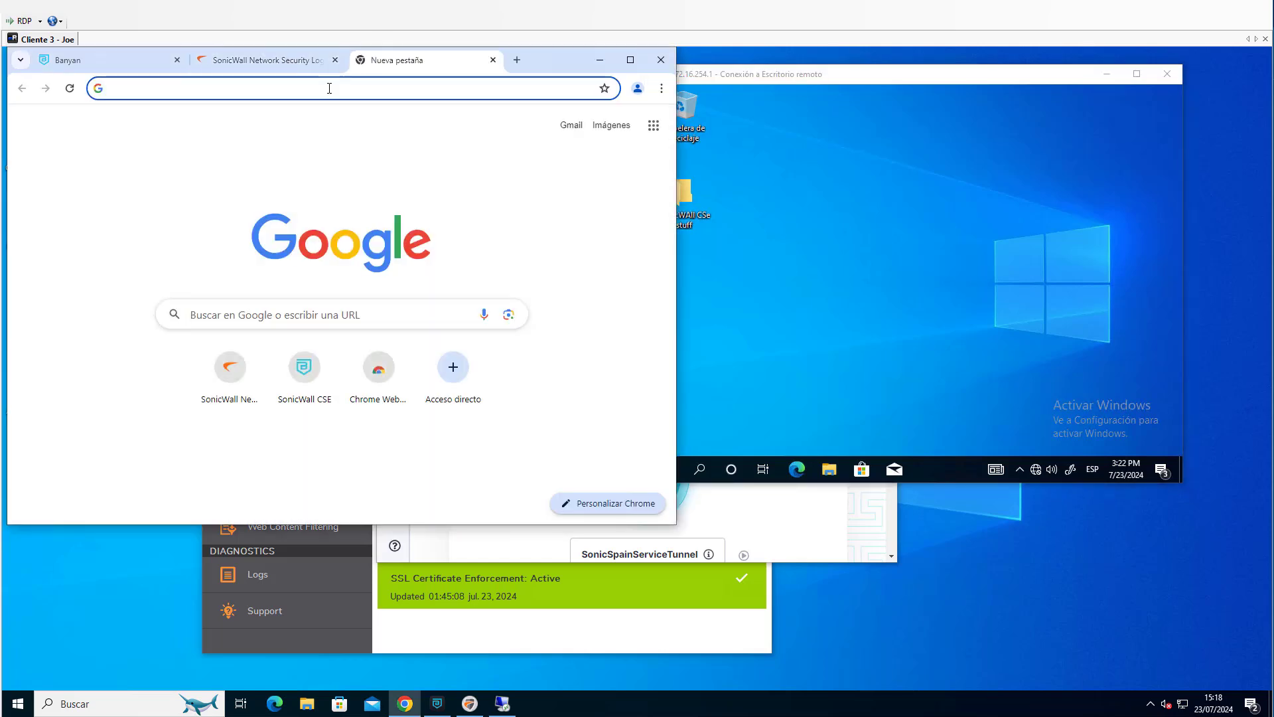
{"action": "type", "text": "https://bazaar.abuse.ch/browse"}
{"action": "key", "text": "Return"}
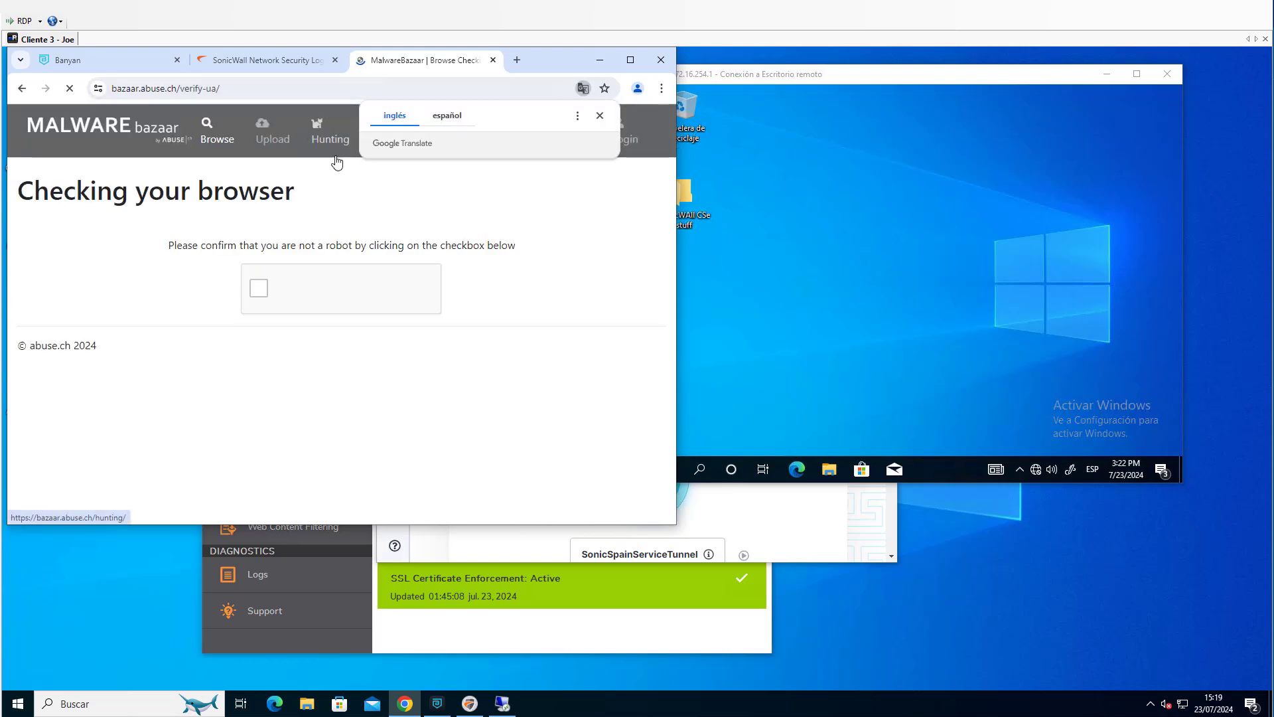
{"action": "left_click", "coordinate": [258, 292]}
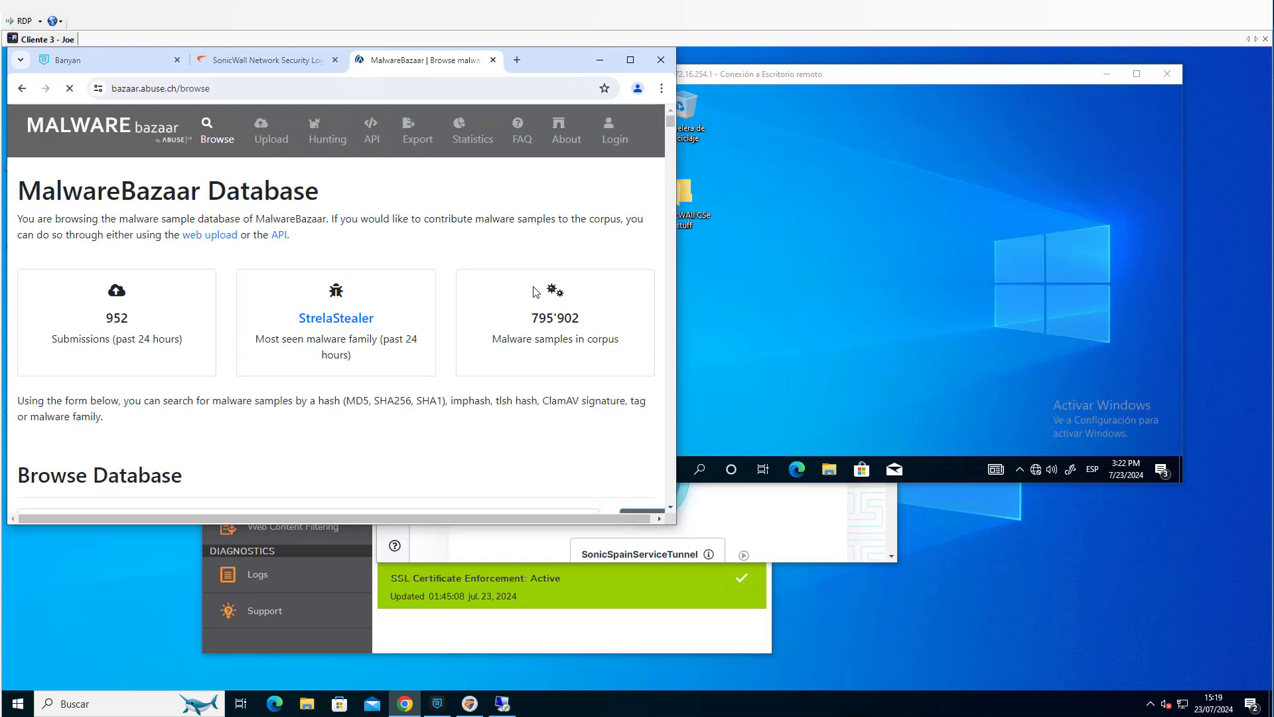
Download the AsyncRAT exe sample's ZIP from the MalwareBazaar list and show it in the downloads folder.
{"action": "scroll", "coordinate": [536, 292], "scroll_direction": "down", "scroll_amount": 2}
{"action": "scroll", "coordinate": [430, 368], "scroll_direction": "down", "scroll_amount": 3}
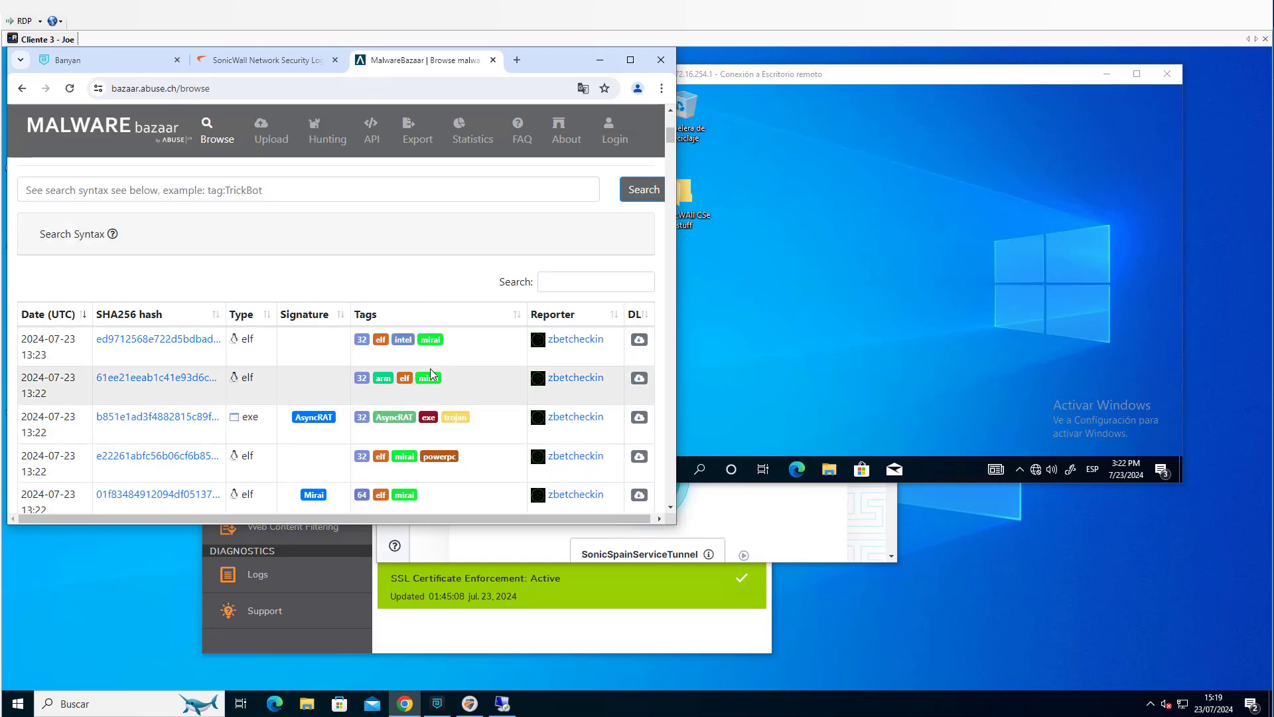
{"action": "left_click", "coordinate": [640, 420]}
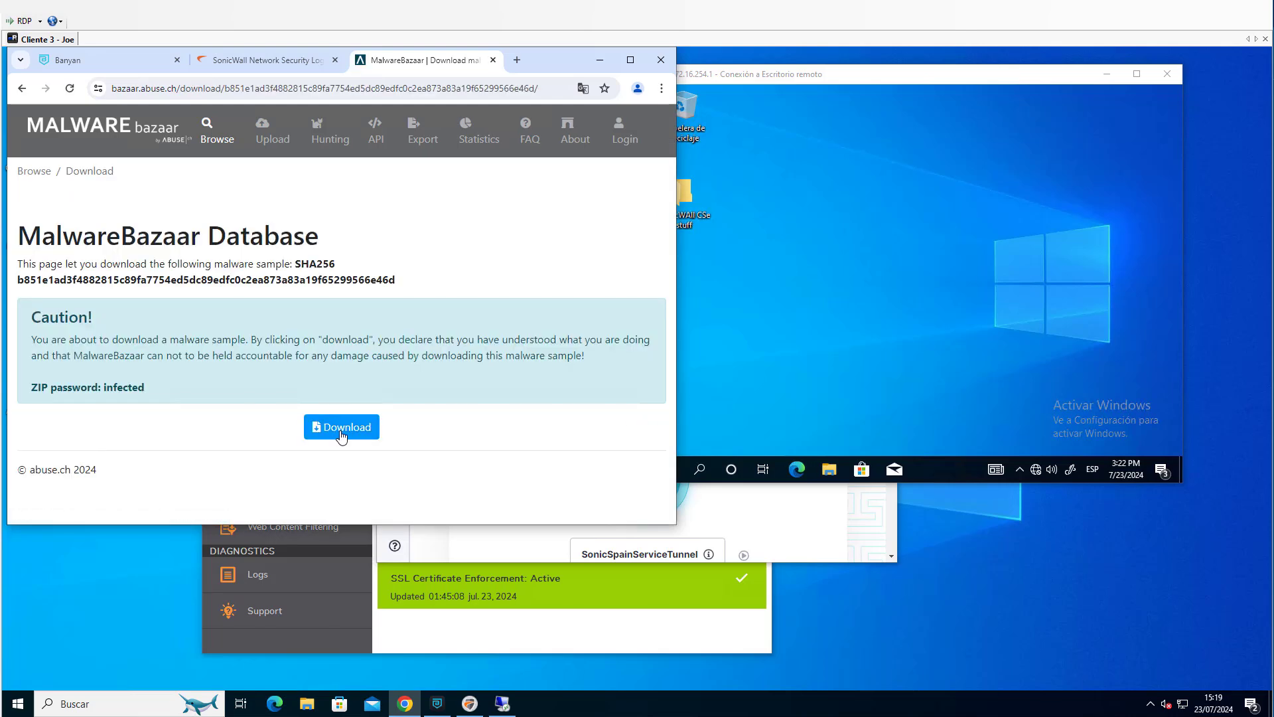
{"action": "left_click", "coordinate": [341, 435]}
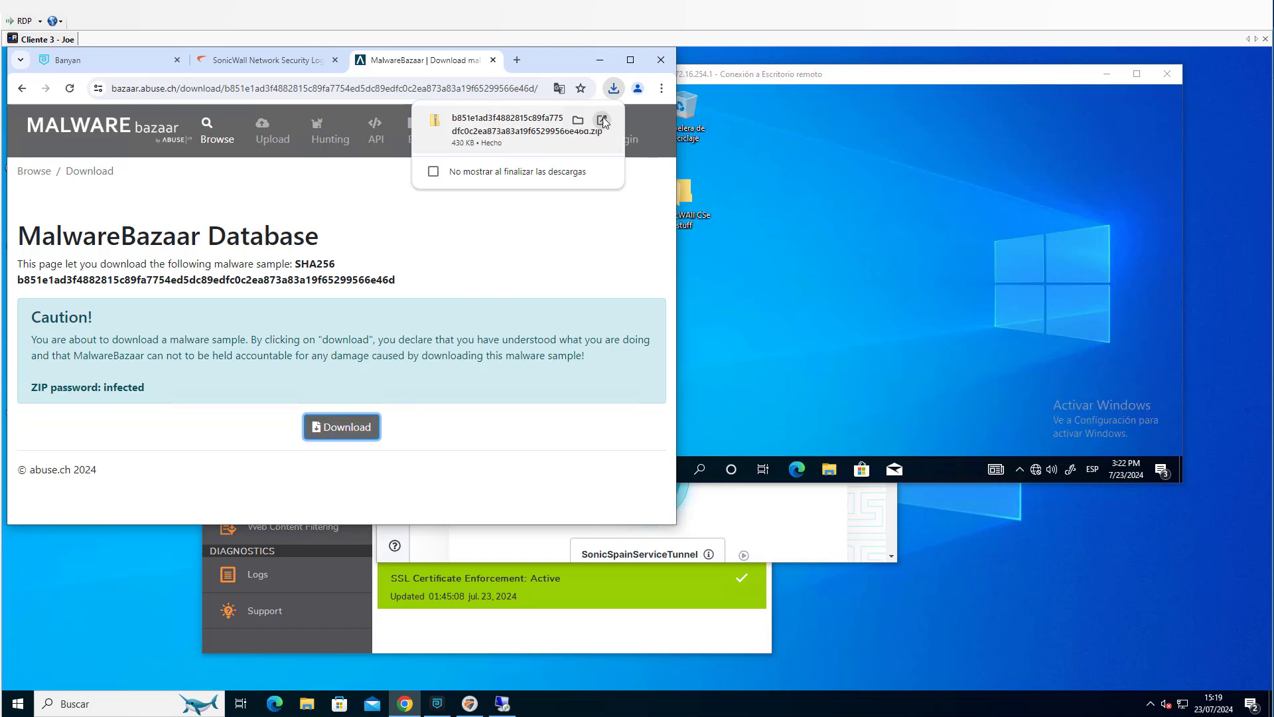
{"action": "left_click", "coordinate": [578, 122]}
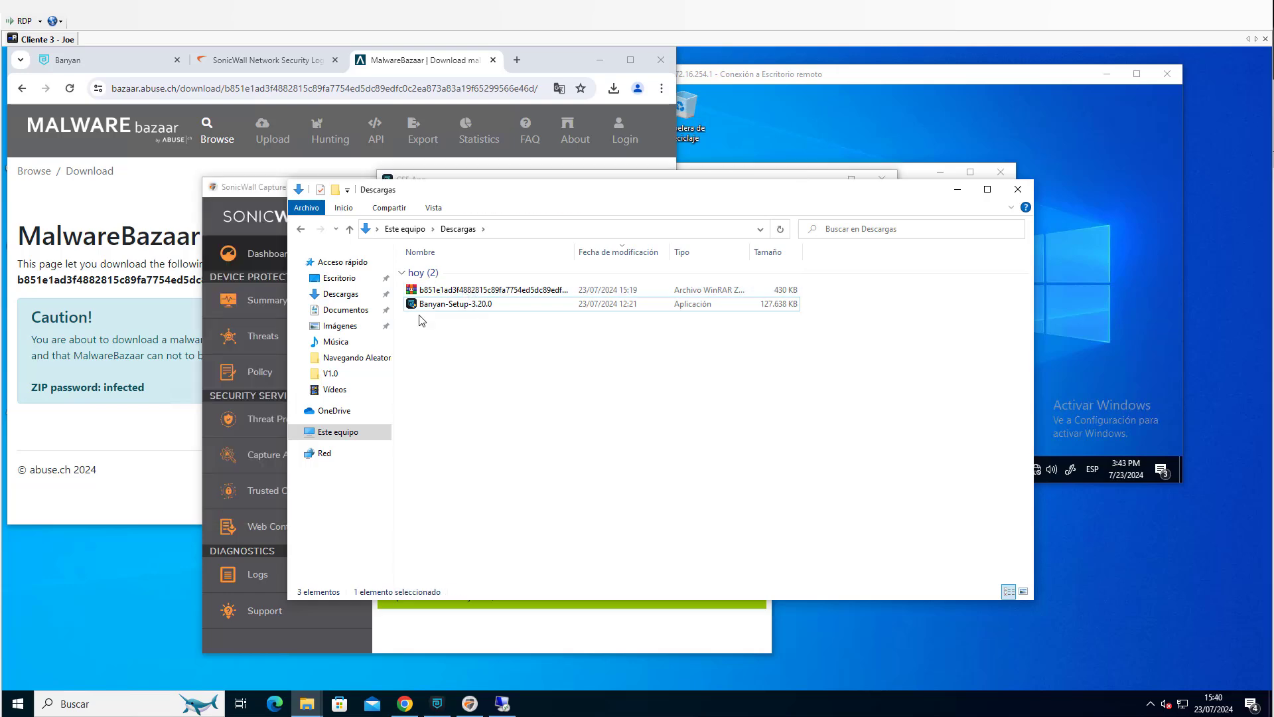
Switch to the Cloud Secure Edge admin console, set the Default Trust Profile's Not Active Threat factor to Always Deny and save.
{"action": "key", "text": "alt+Tab"}
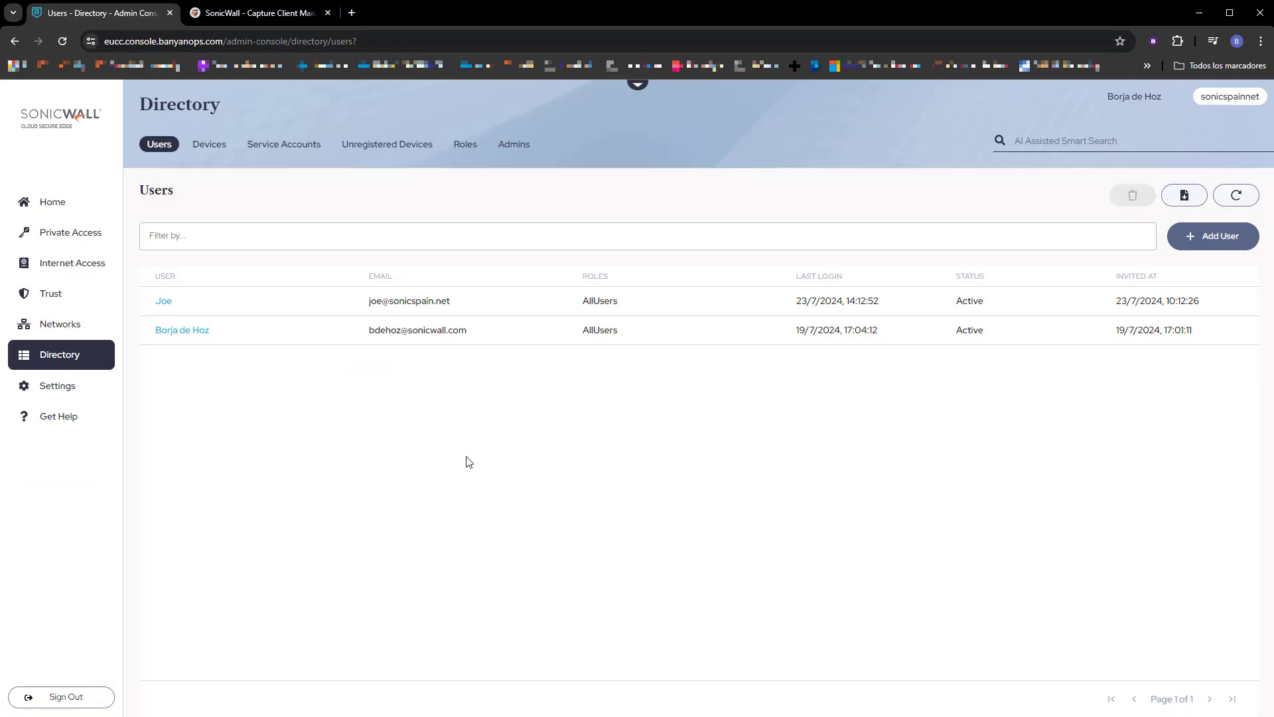
{"action": "left_click", "coordinate": [47, 296]}
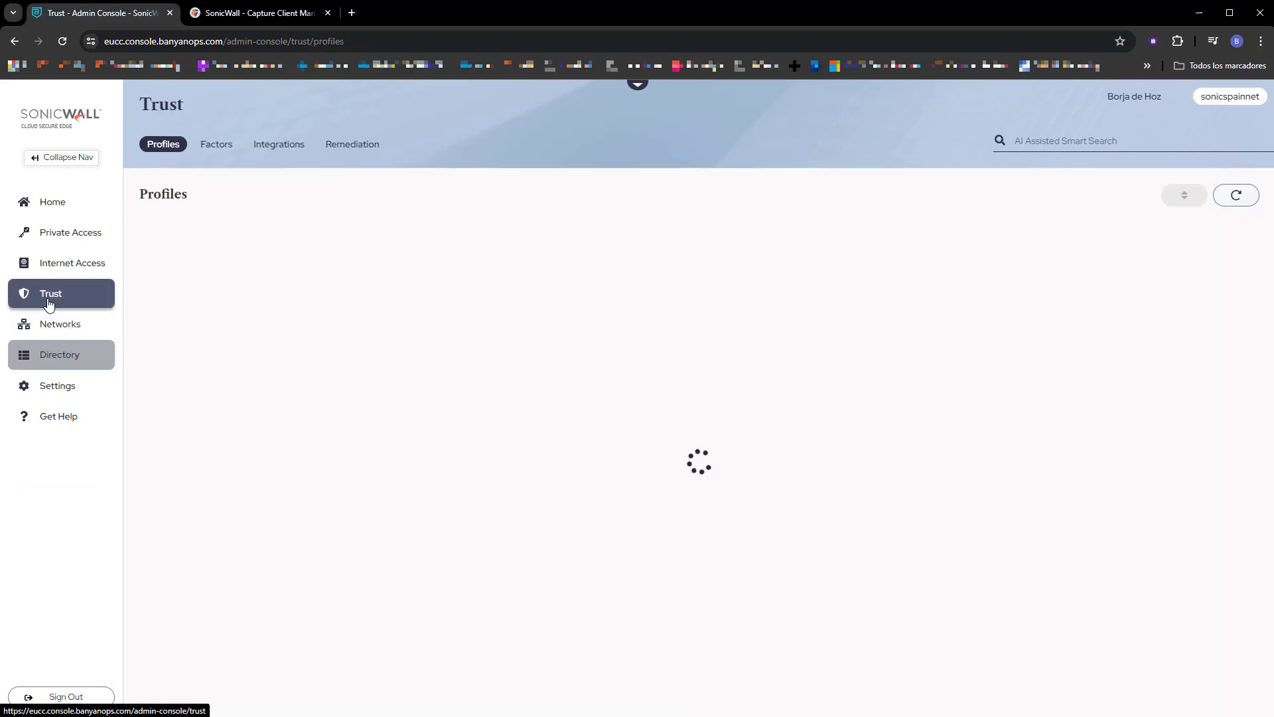
{"action": "left_click", "coordinate": [461, 279]}
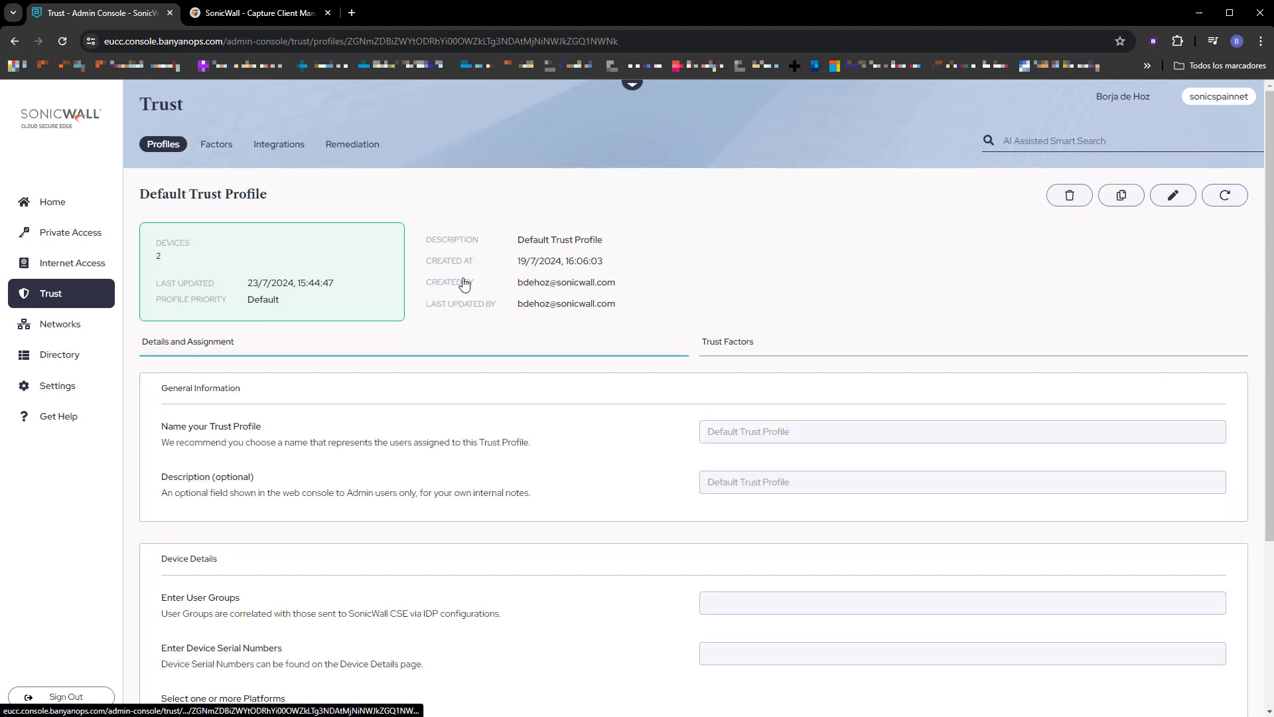
{"action": "left_click", "coordinate": [1173, 195]}
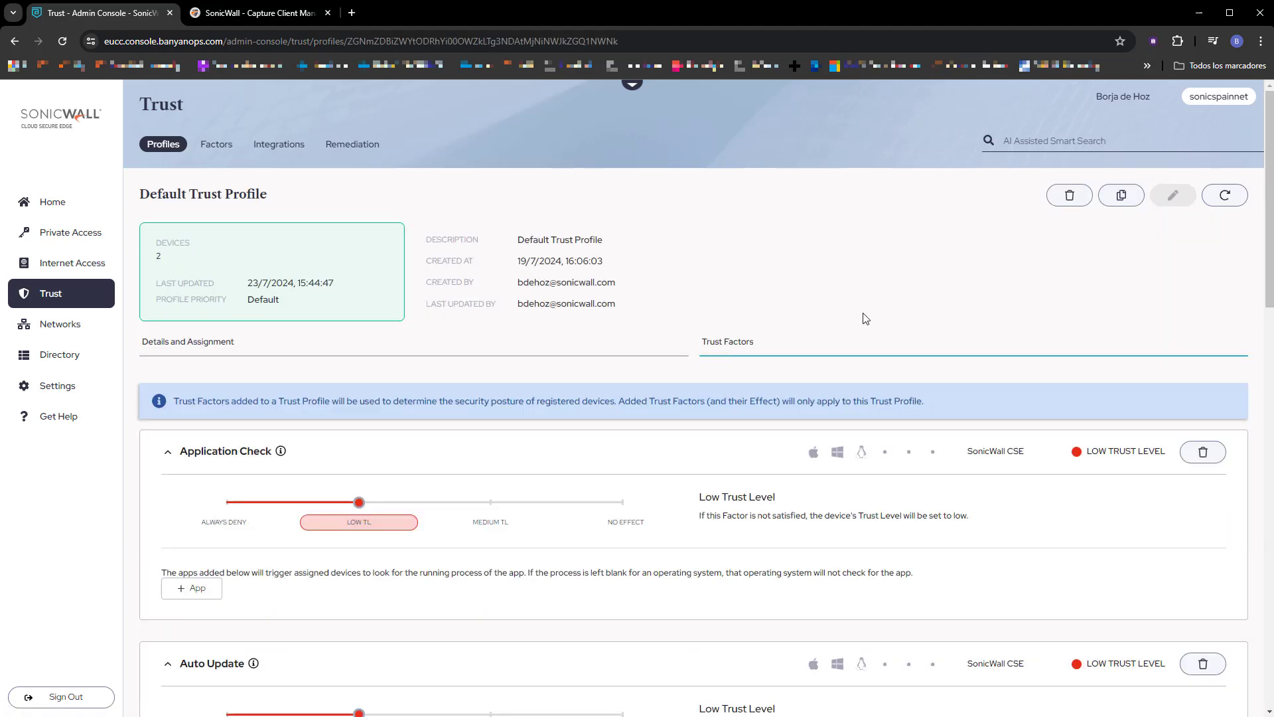
{"action": "scroll", "coordinate": [717, 433], "scroll_direction": "down", "scroll_amount": 5}
{"action": "scroll", "coordinate": [586, 460], "scroll_direction": "down", "scroll_amount": 10}
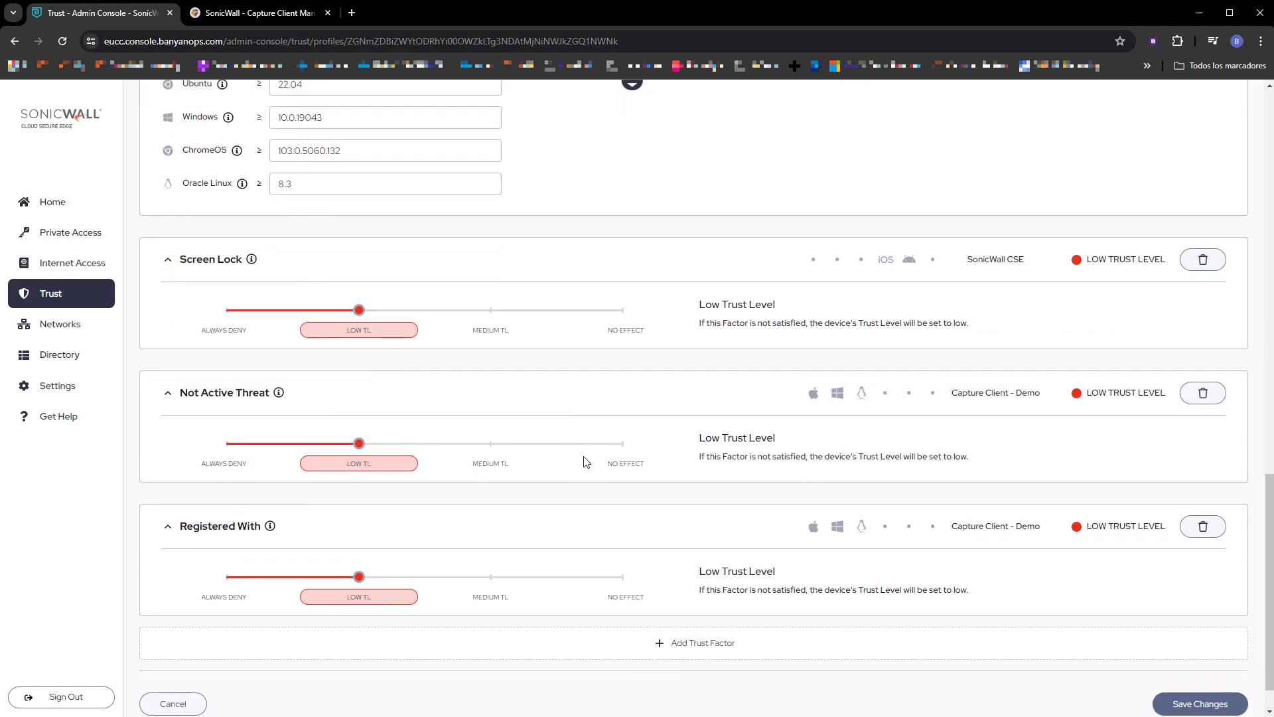
{"action": "left_click_drag", "start_coordinate": [354, 448], "coordinate": [250, 446]}
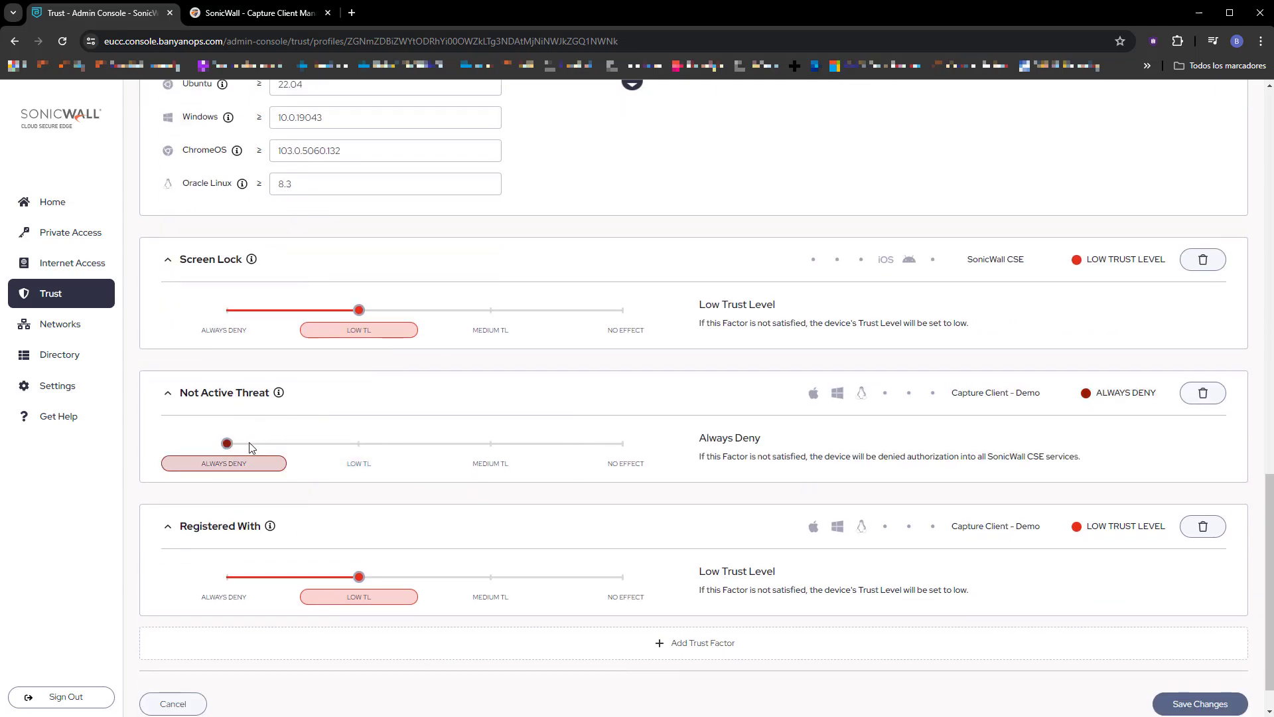
{"action": "left_click", "coordinate": [1183, 704]}
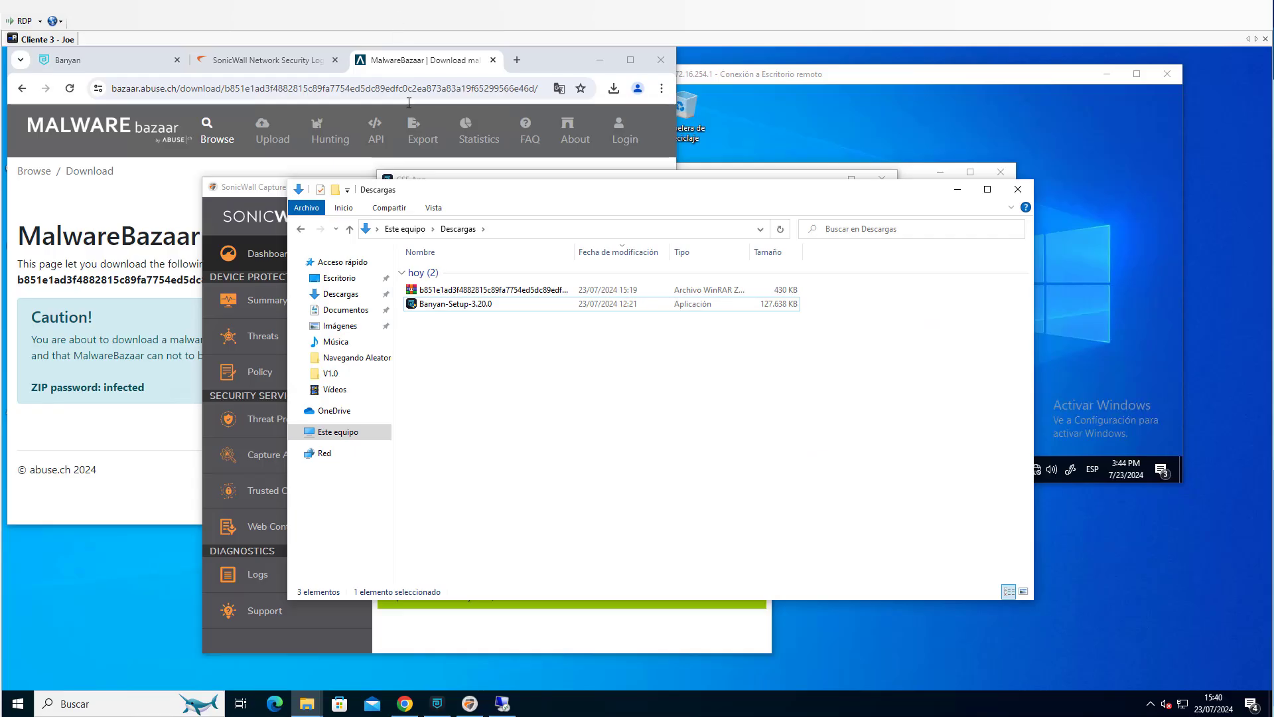
Back on the client, extract the malware sample's ZIP into its own named folder, entering the archive password.
{"action": "left_click", "coordinate": [458, 292]}
{"action": "right_click", "coordinate": [458, 292]}
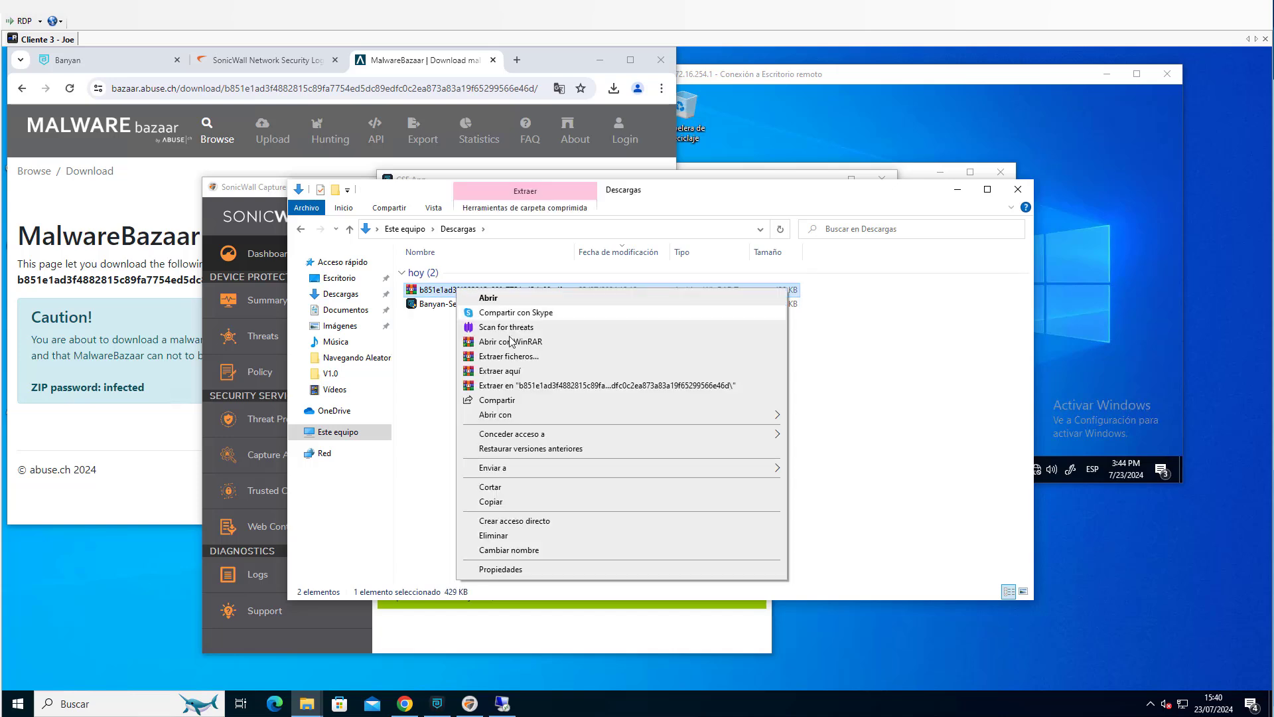
{"action": "left_click", "coordinate": [541, 386]}
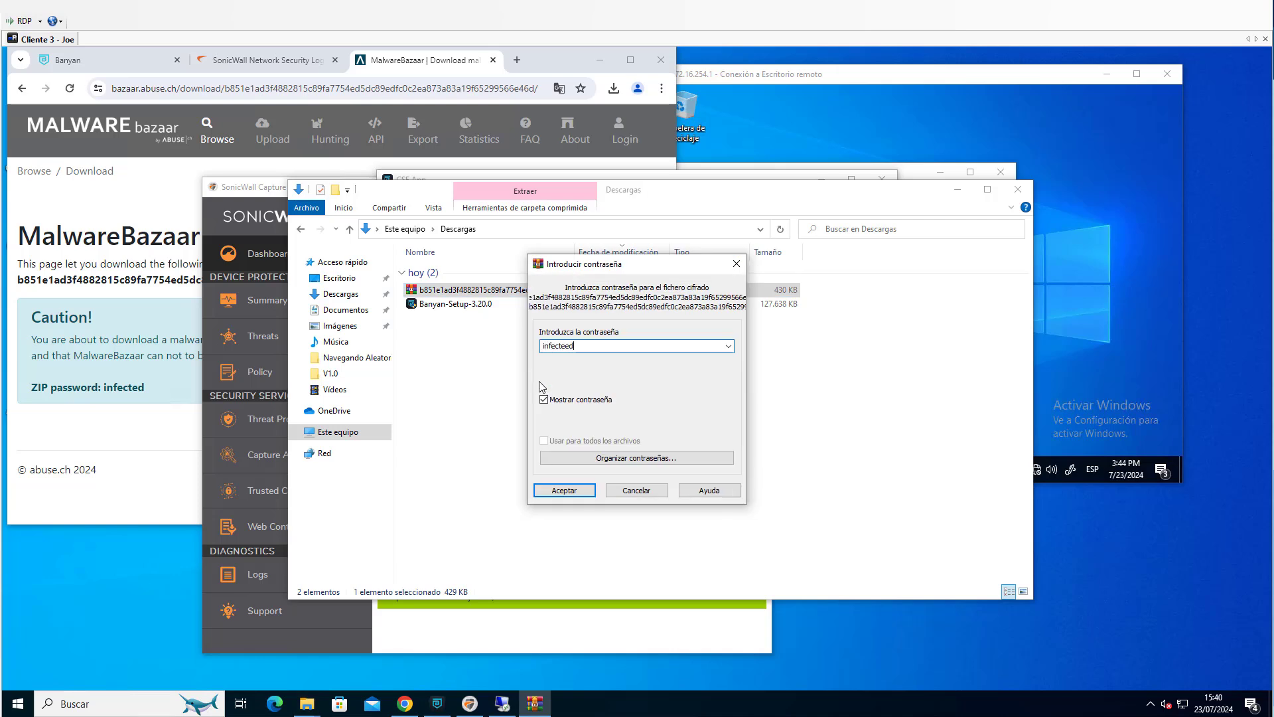
{"action": "key", "text": "BackSpace"}
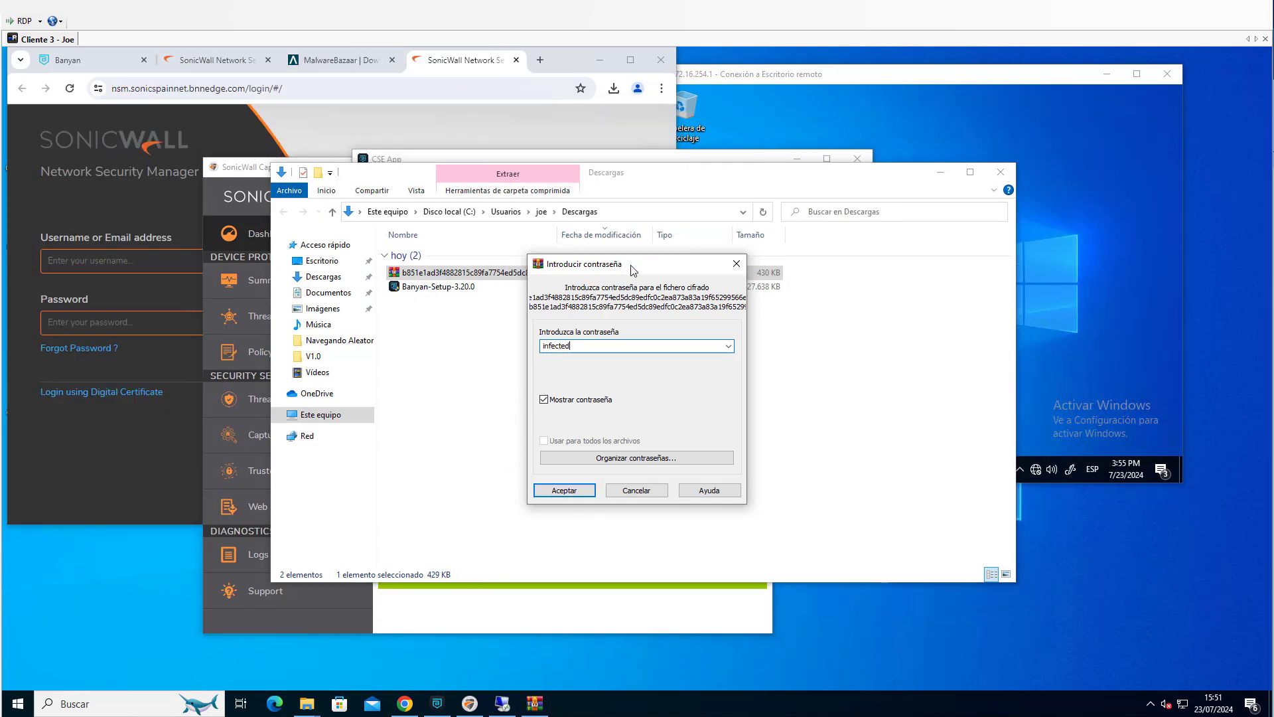
{"action": "left_click", "coordinate": [571, 493]}
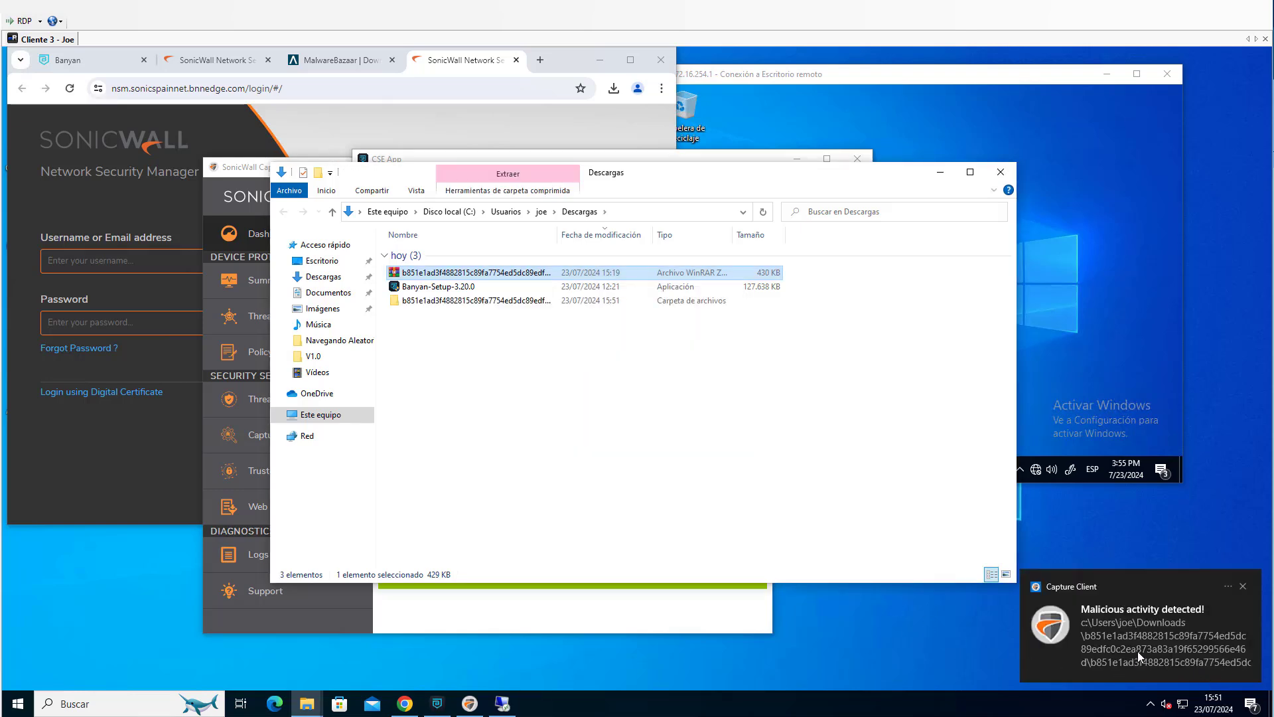
Check the threat status in SonicWall Capture Client and refresh the device trust level in the CSE App.
{"action": "left_click", "coordinate": [669, 628]}
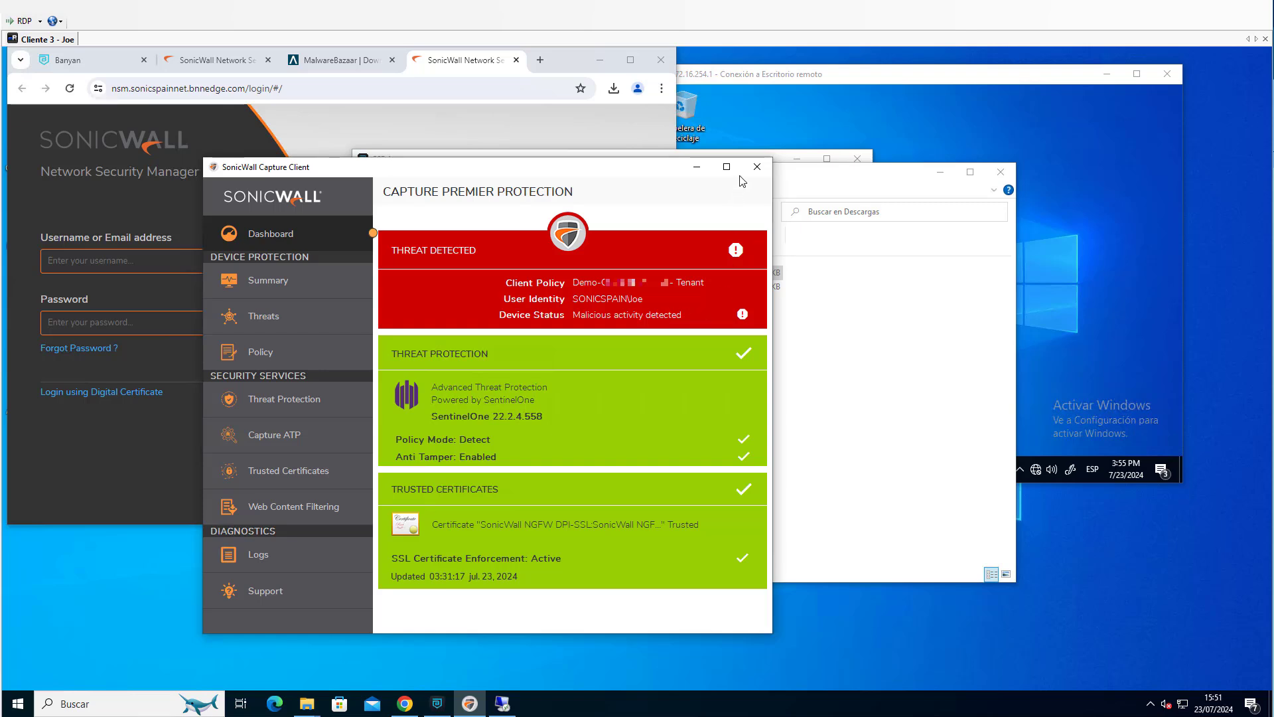
{"action": "left_click", "coordinate": [589, 156]}
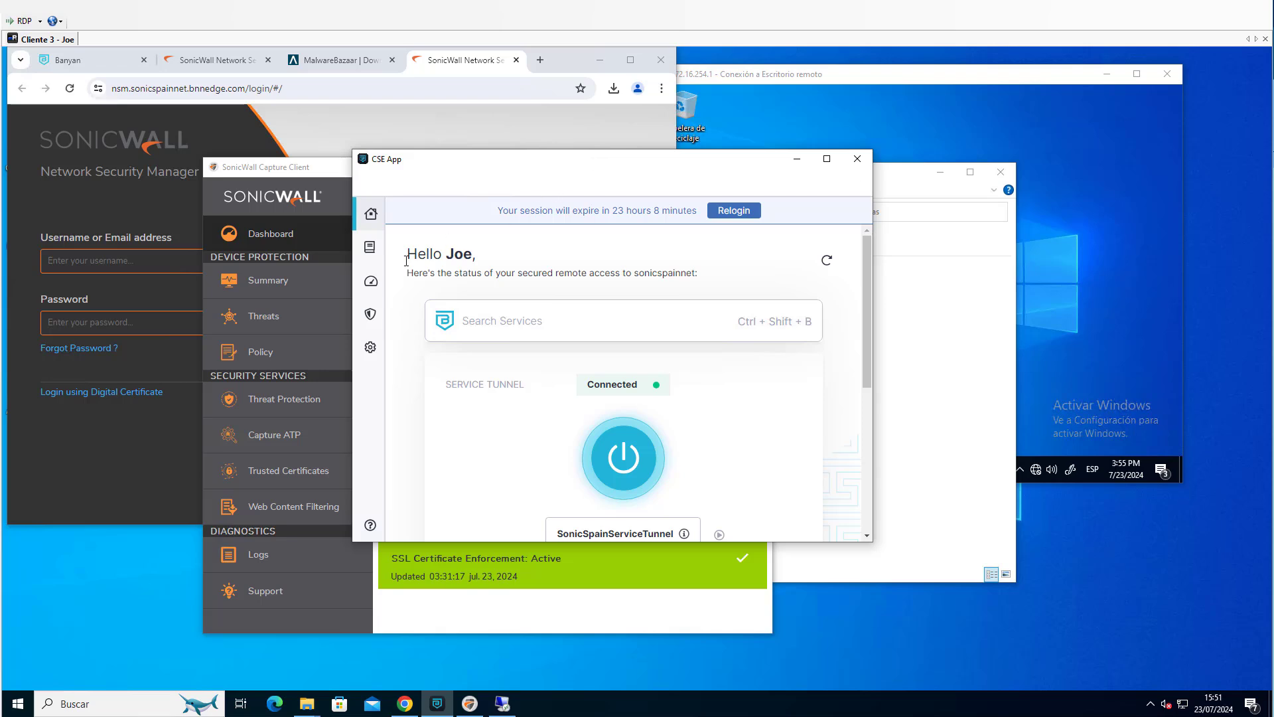
{"action": "left_click", "coordinate": [370, 282]}
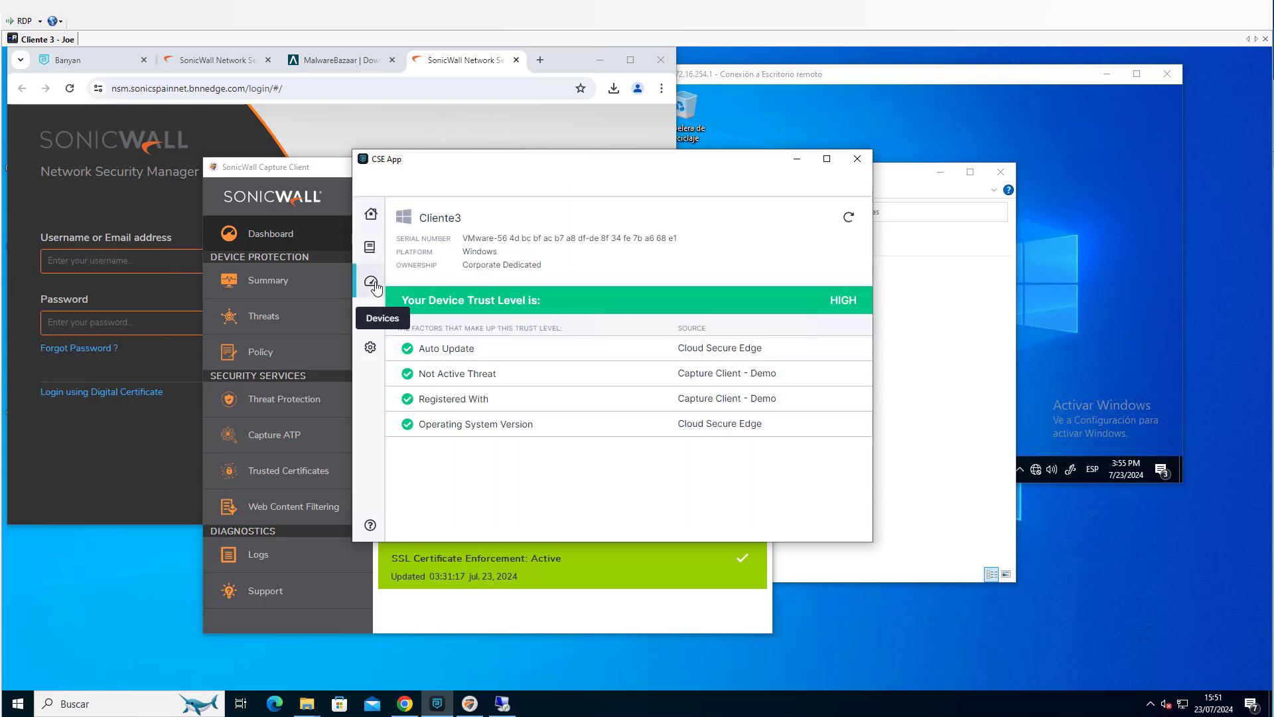
{"action": "left_click", "coordinate": [849, 219]}
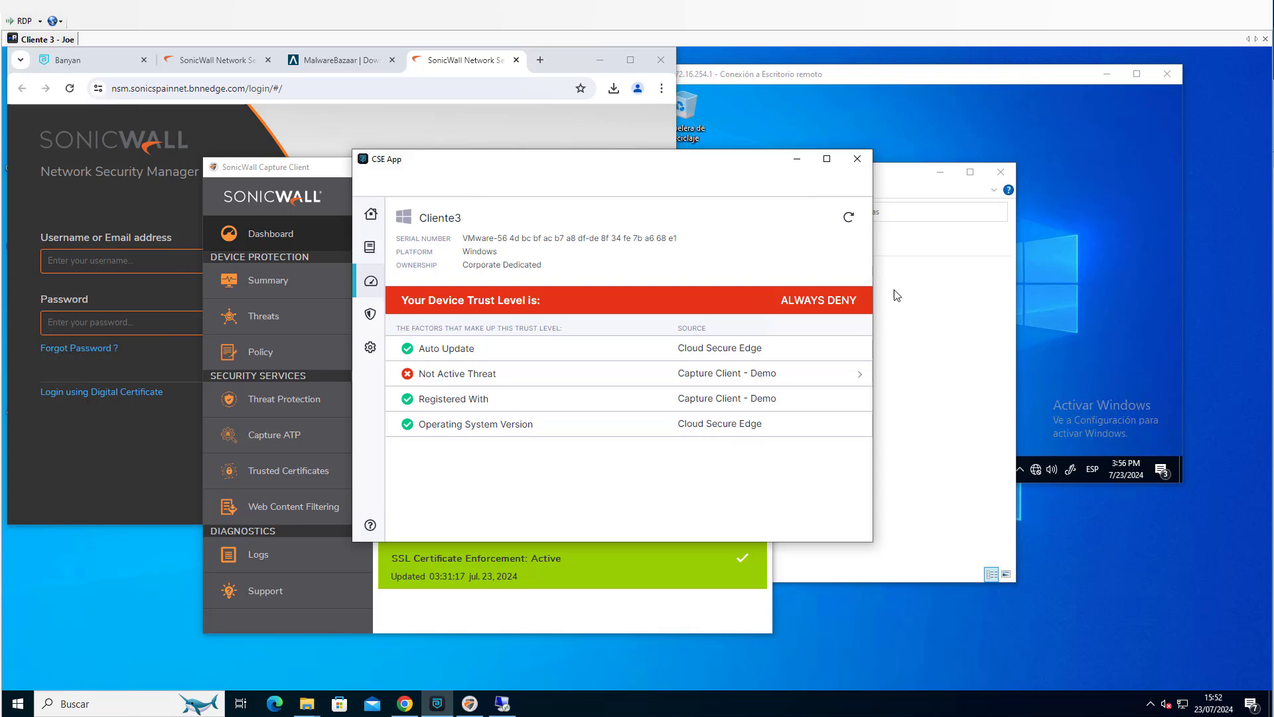
Check the service tunnel status on the CSE App's home page and the state of the 172.16.254.1 Remote Desktop session.
{"action": "left_click", "coordinate": [374, 216]}
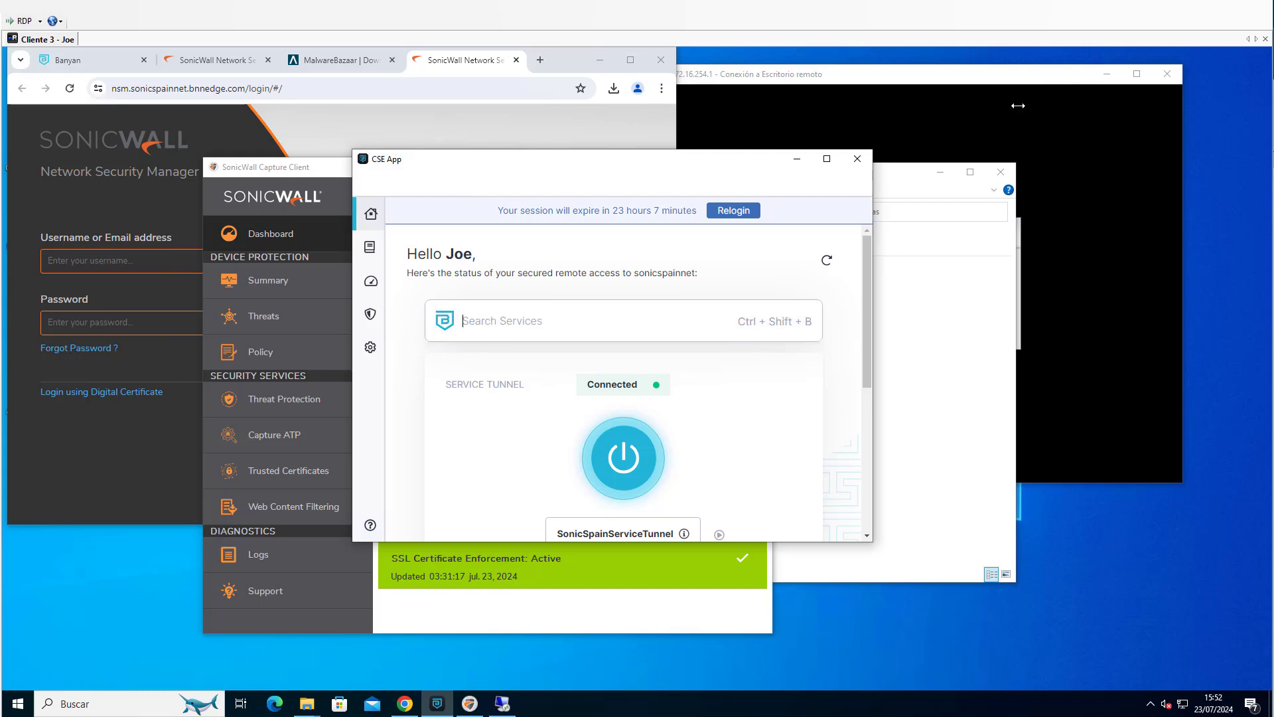
{"action": "left_click", "coordinate": [1027, 80]}
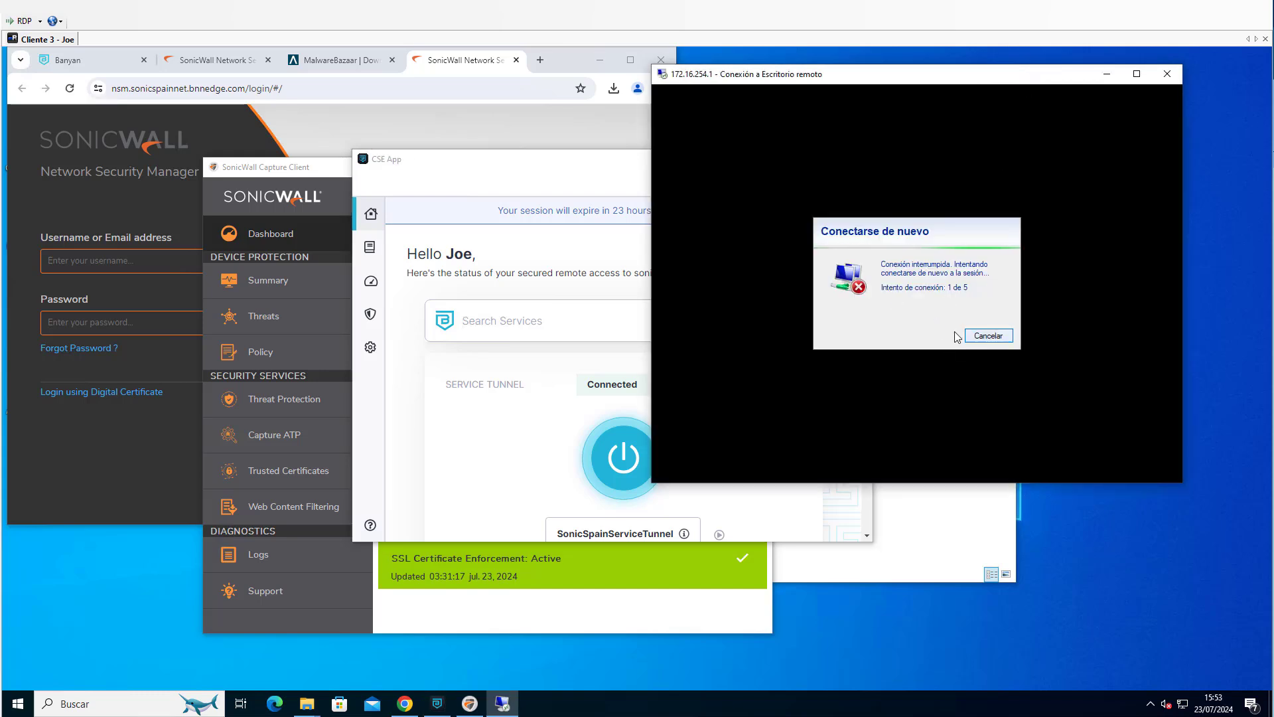
{"action": "left_click", "coordinate": [584, 276]}
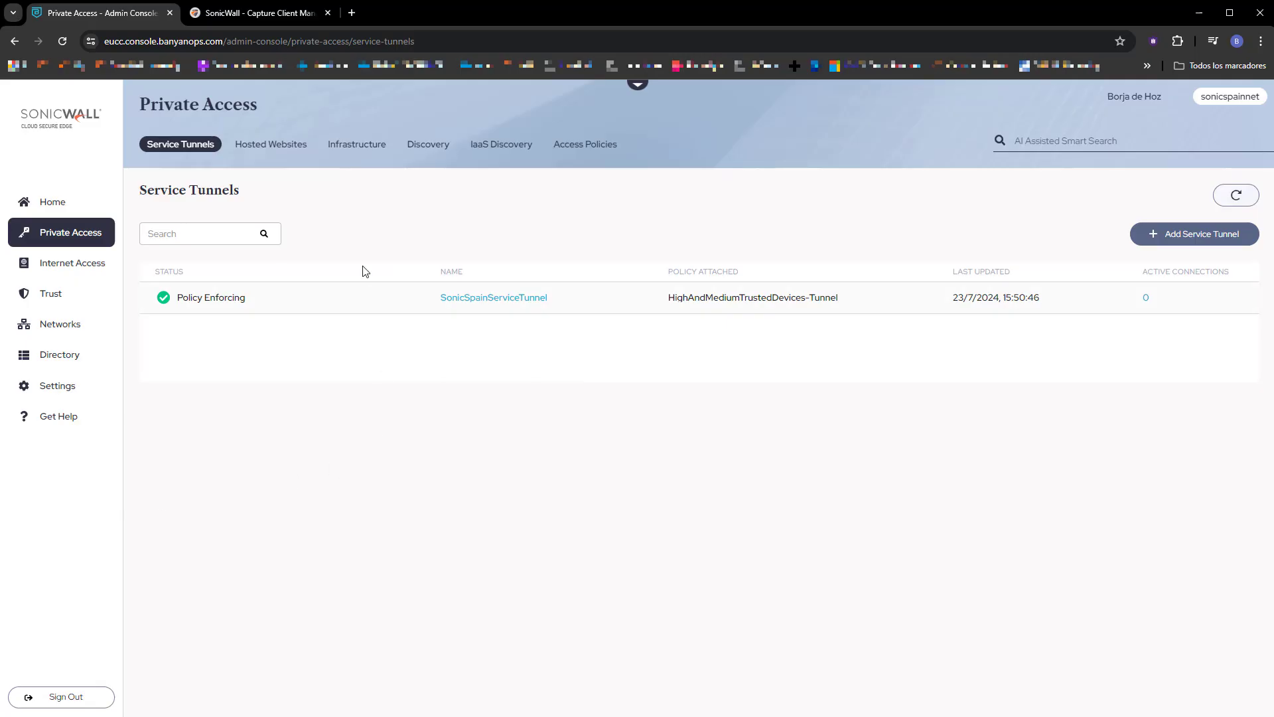
Switch to the Capture Client Management console, find Cliente3 in the device list and open its reported threats with the filter options collapsed.
{"action": "left_click", "coordinate": [262, 15]}
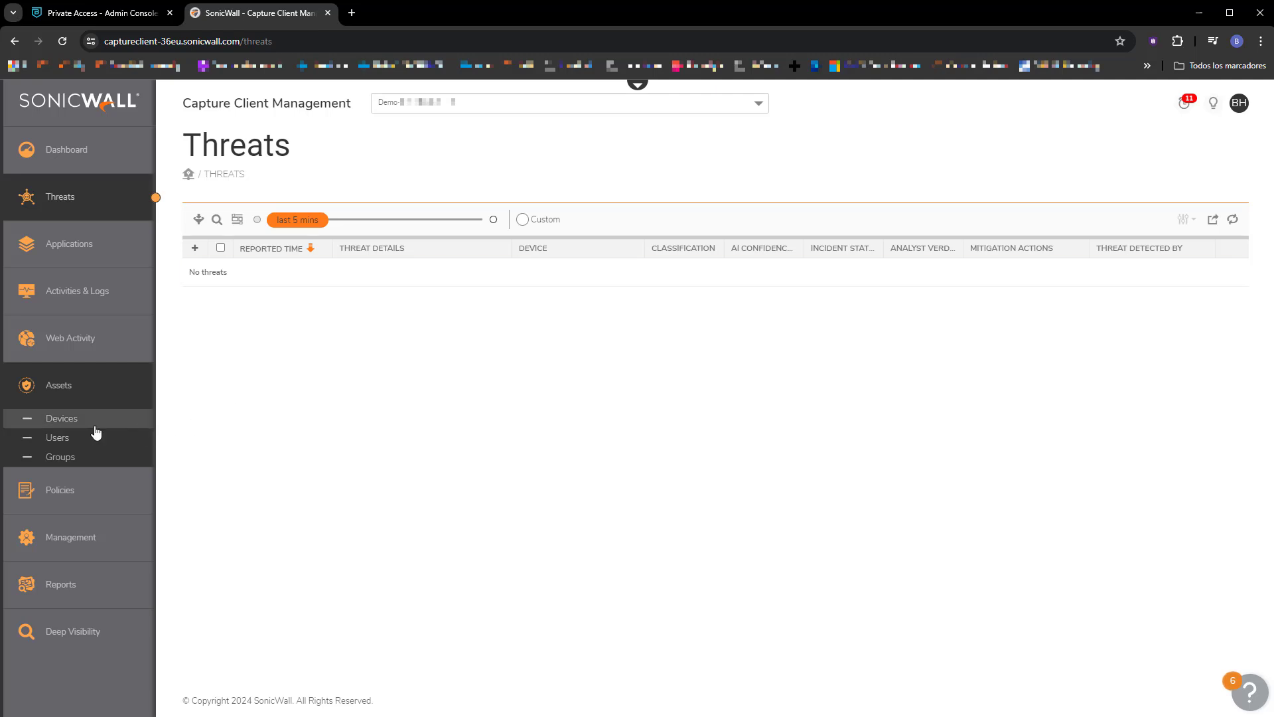
{"action": "left_click", "coordinate": [67, 422]}
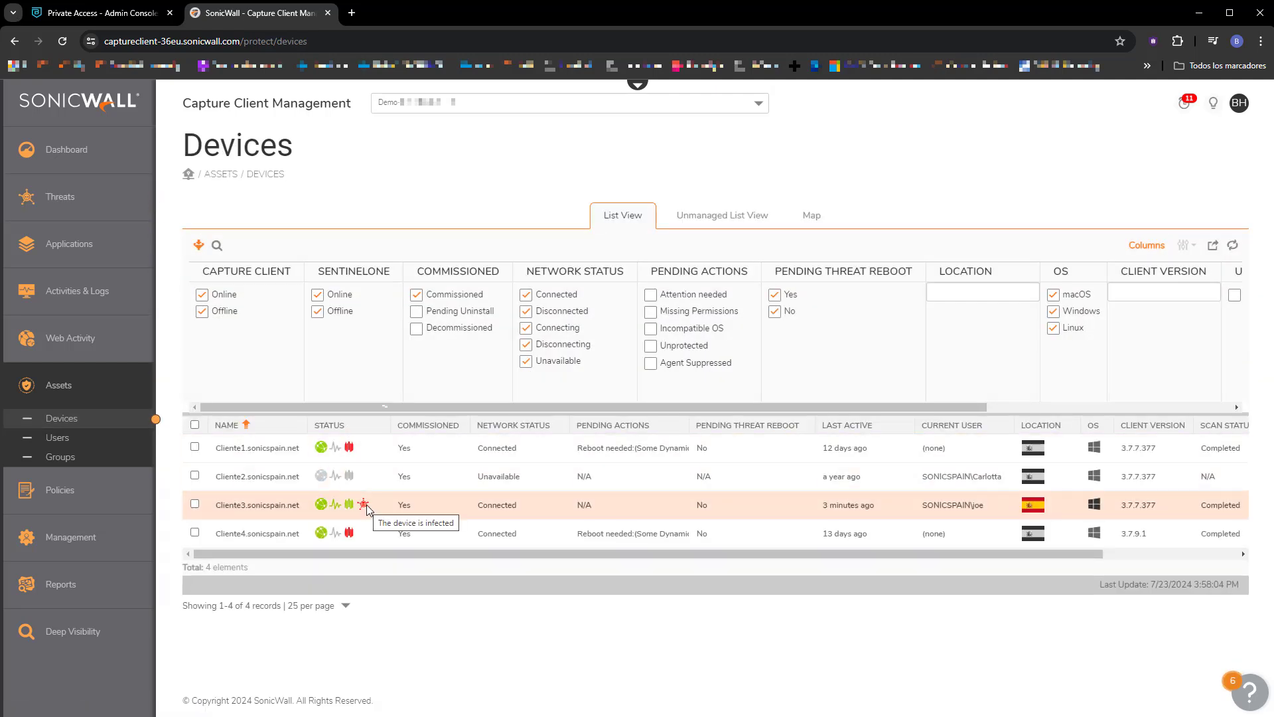
{"action": "right_click", "coordinate": [367, 508]}
{"action": "key", "text": "Escape"}
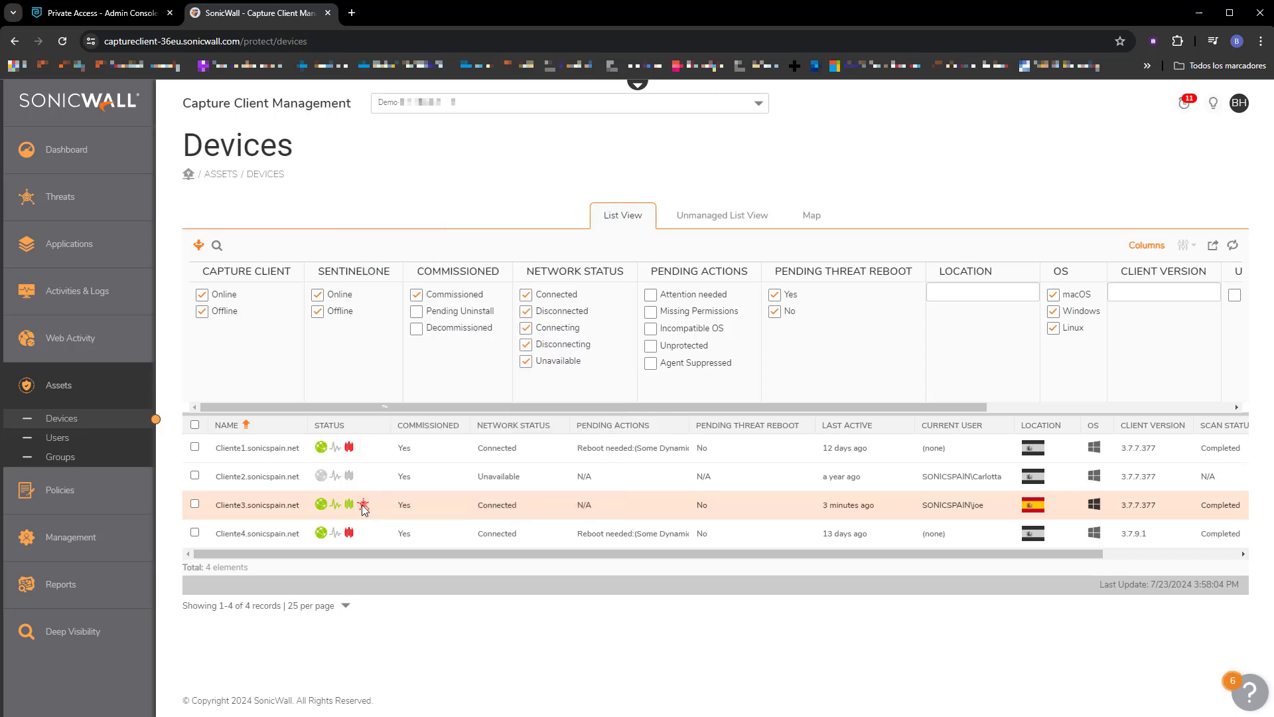
{"action": "left_click", "coordinate": [1135, 555]}
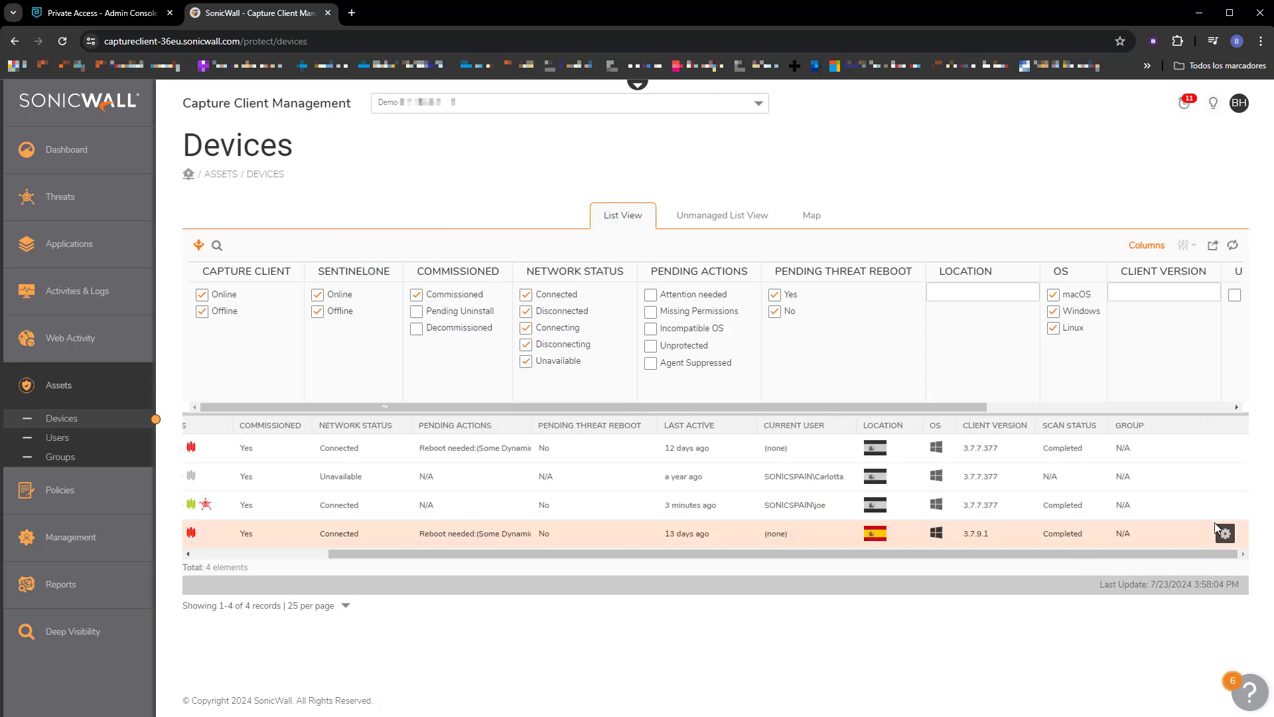
{"action": "left_click", "coordinate": [1226, 503]}
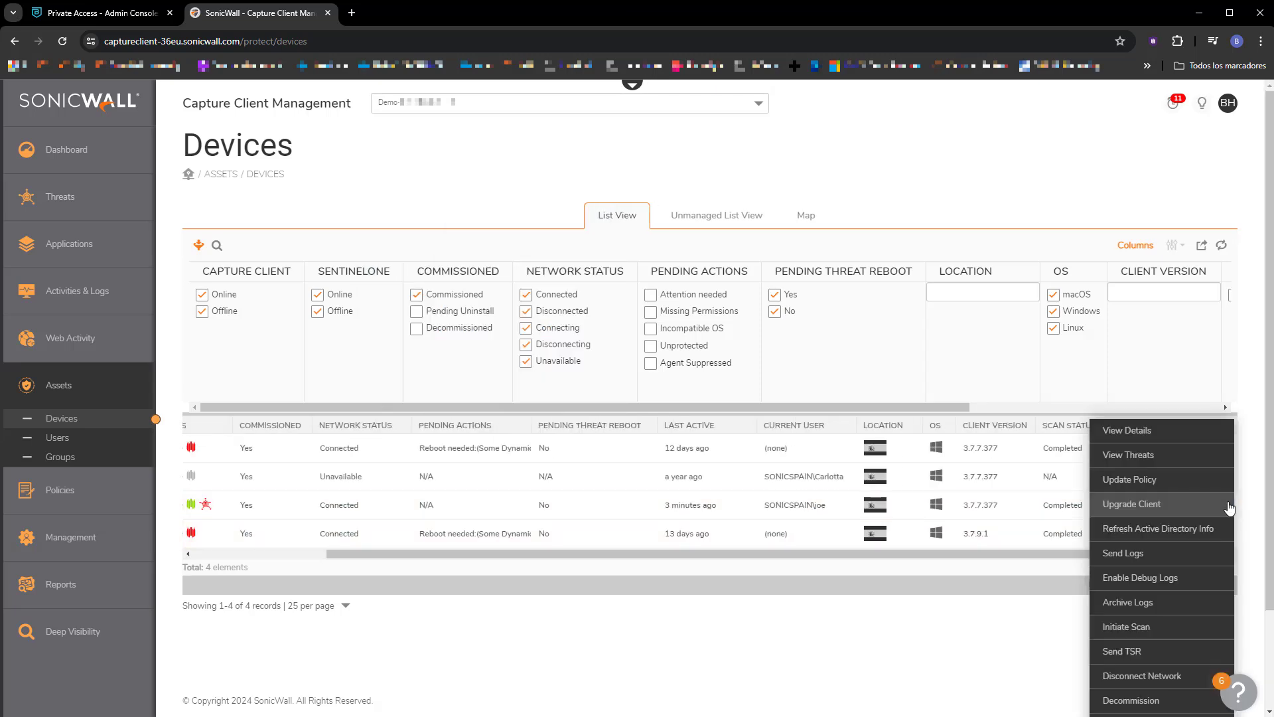
{"action": "left_click", "coordinate": [1151, 454]}
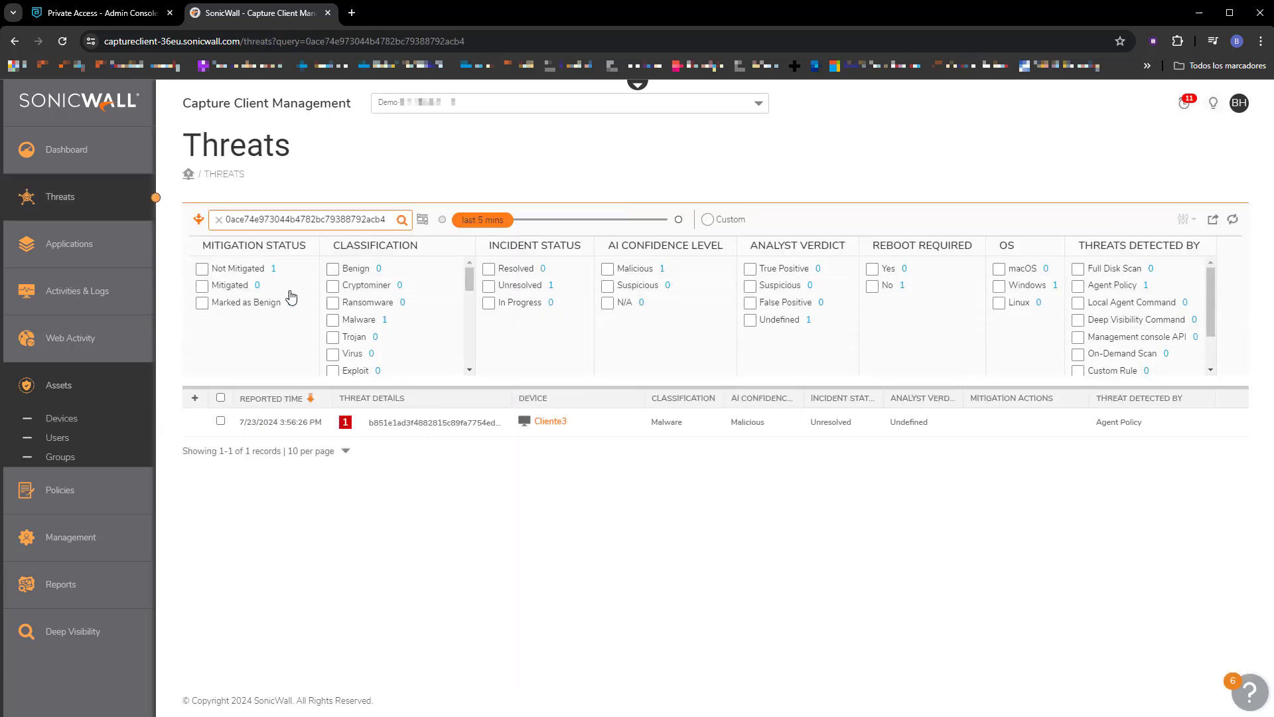
{"action": "left_click", "coordinate": [198, 219]}
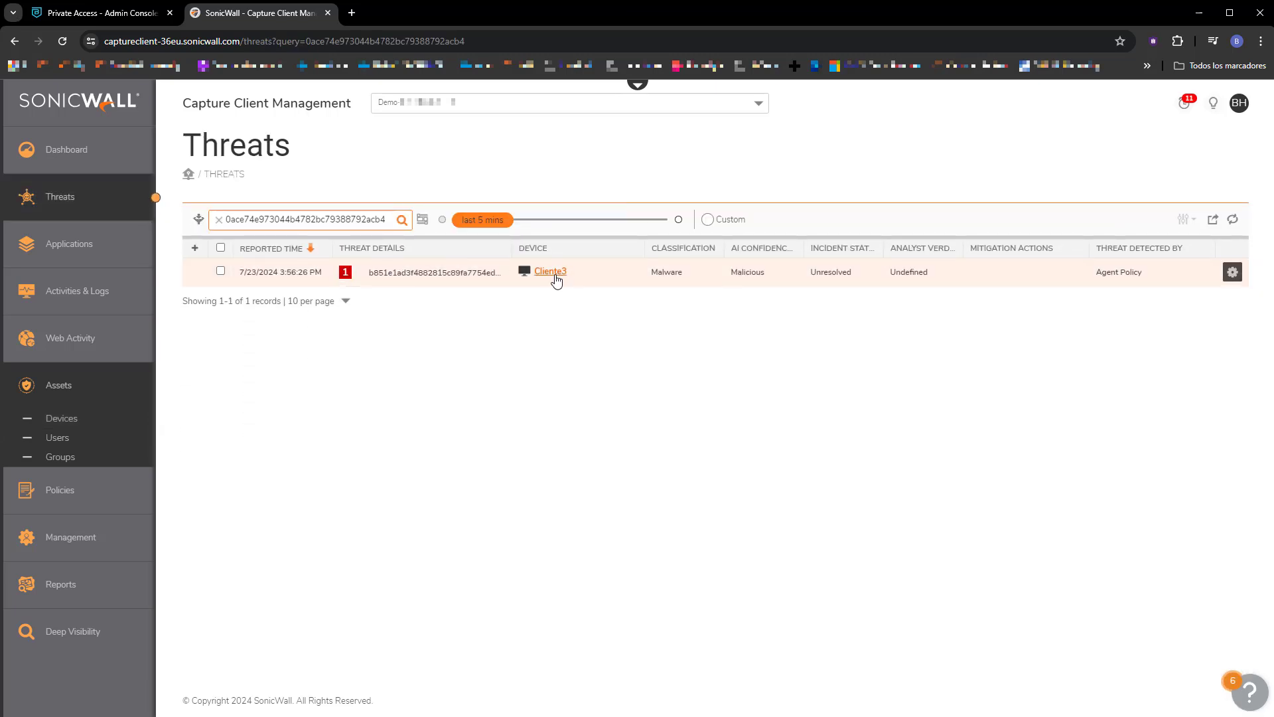
Kill the malware threat reported on Cliente3, approving and confirming the action.
{"action": "left_click", "coordinate": [1232, 273]}
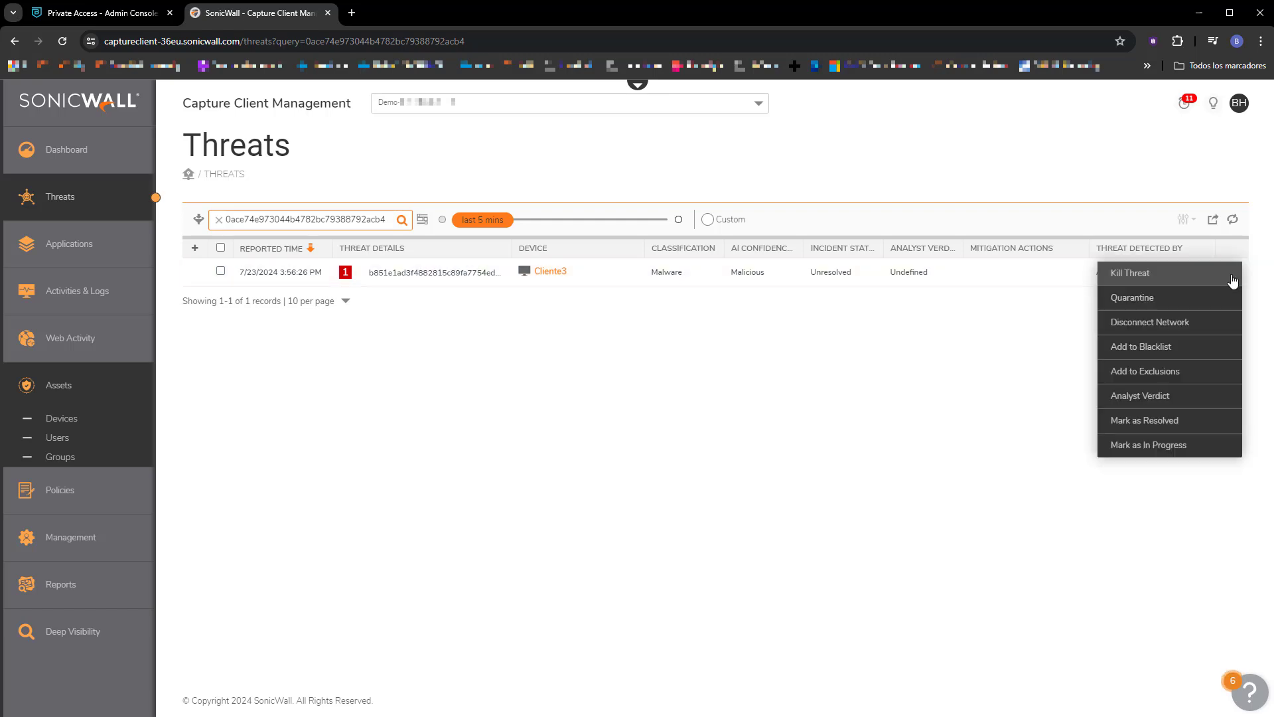
{"action": "left_click", "coordinate": [1182, 275]}
{"action": "left_click", "coordinate": [613, 142]}
{"action": "left_click", "coordinate": [771, 196]}
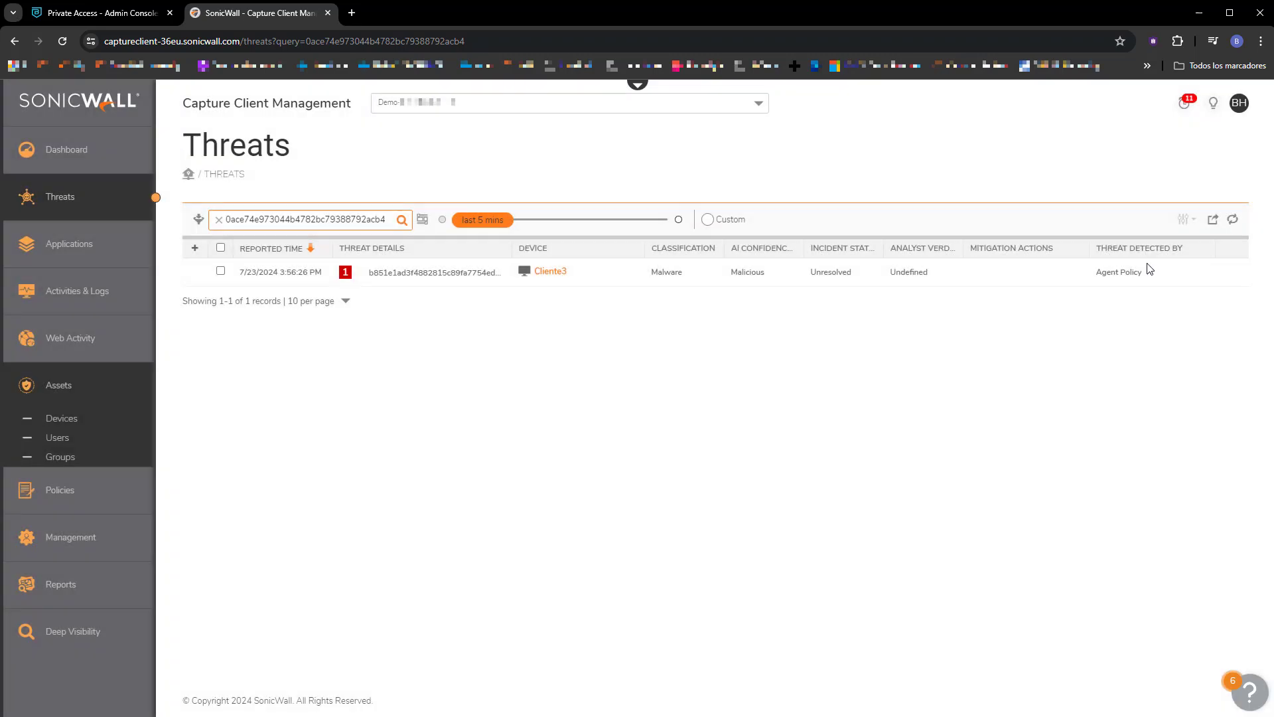
Quarantine the malware threat on Cliente3, approving and confirming the action.
{"action": "left_click", "coordinate": [1233, 274]}
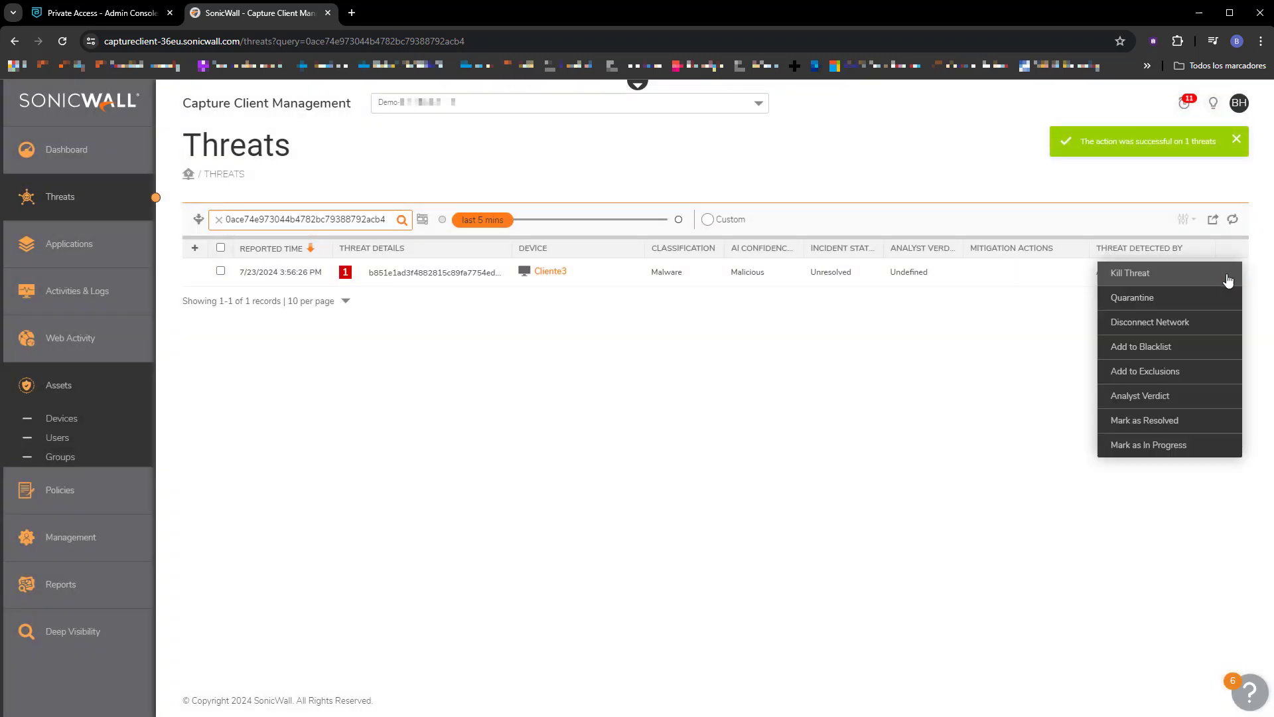
{"action": "left_click", "coordinate": [1141, 300]}
{"action": "left_click", "coordinate": [649, 150]}
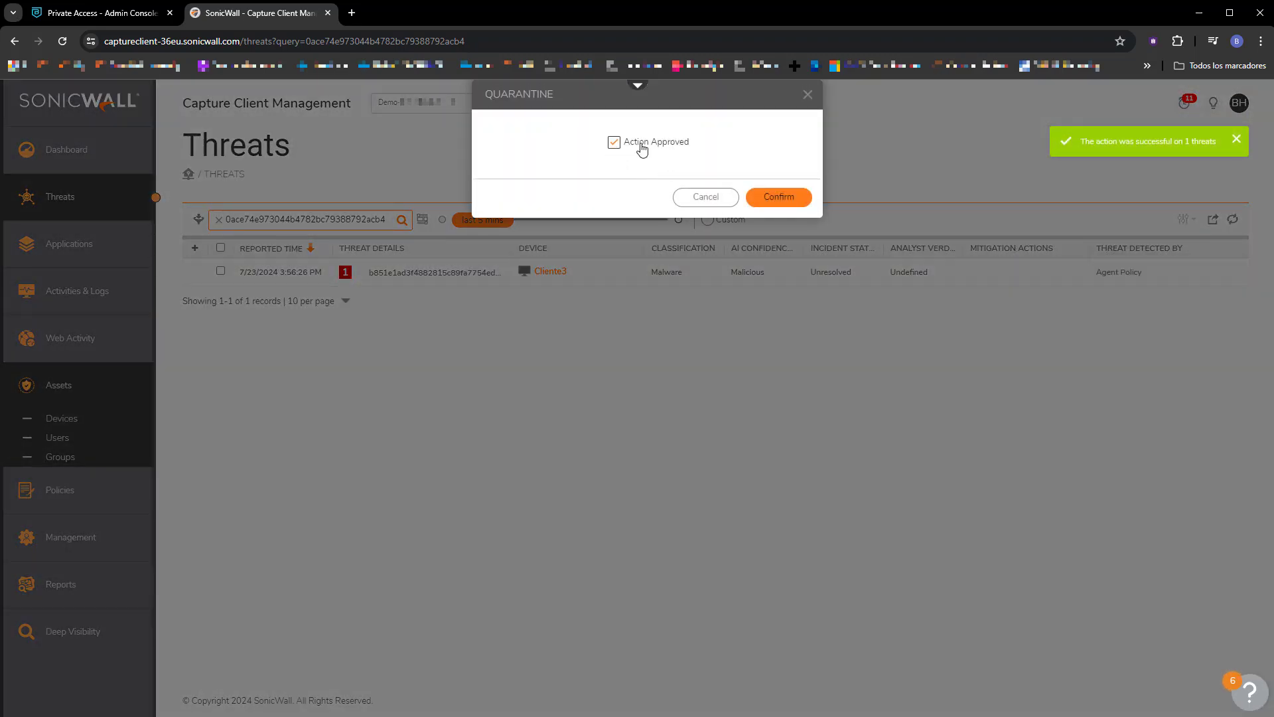
{"action": "left_click", "coordinate": [773, 202]}
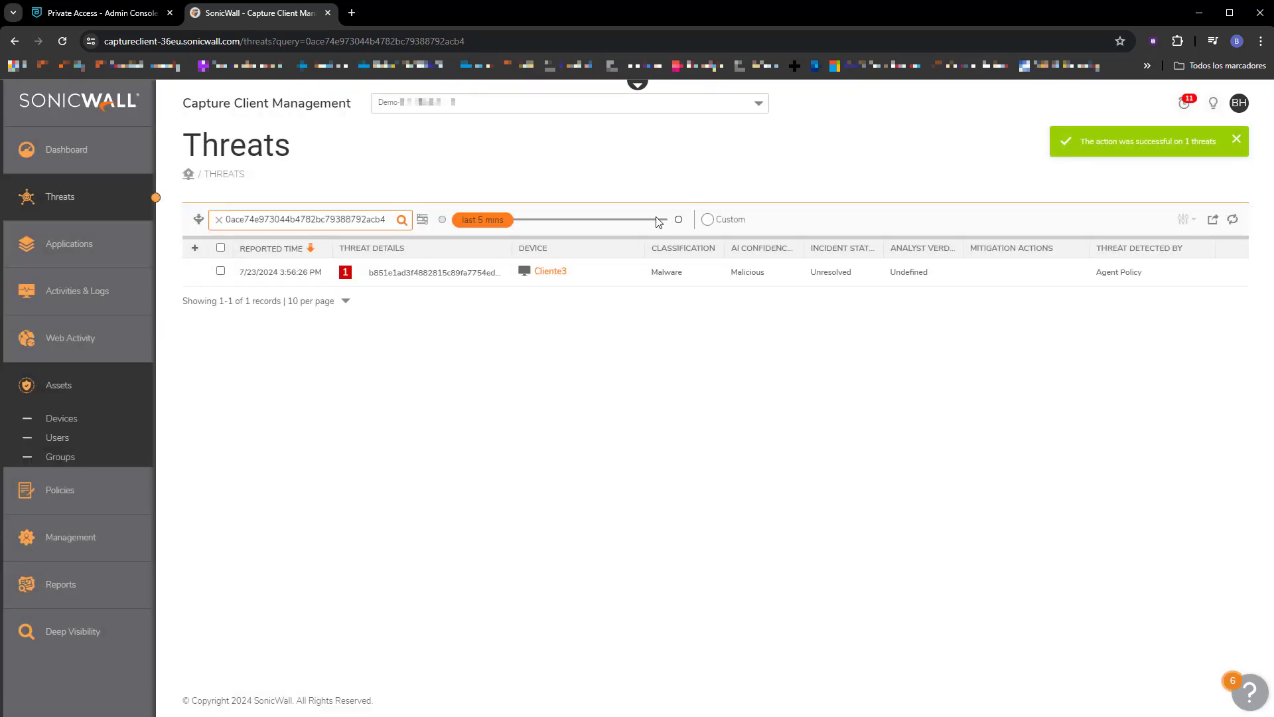
Refresh the threat list and check the status of Cliente3 in the device list with its filter options collapsed.
{"action": "left_click", "coordinate": [1233, 220]}
{"action": "left_click", "coordinate": [62, 419]}
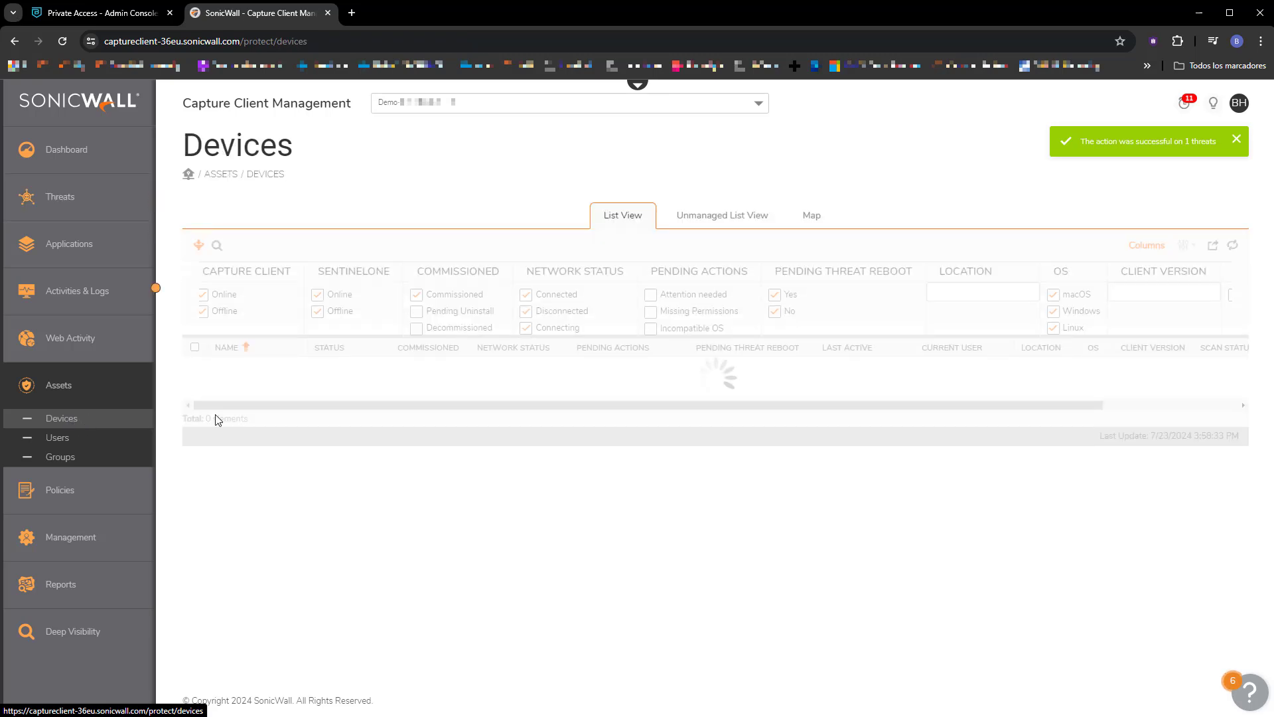
{"action": "left_click", "coordinate": [200, 248]}
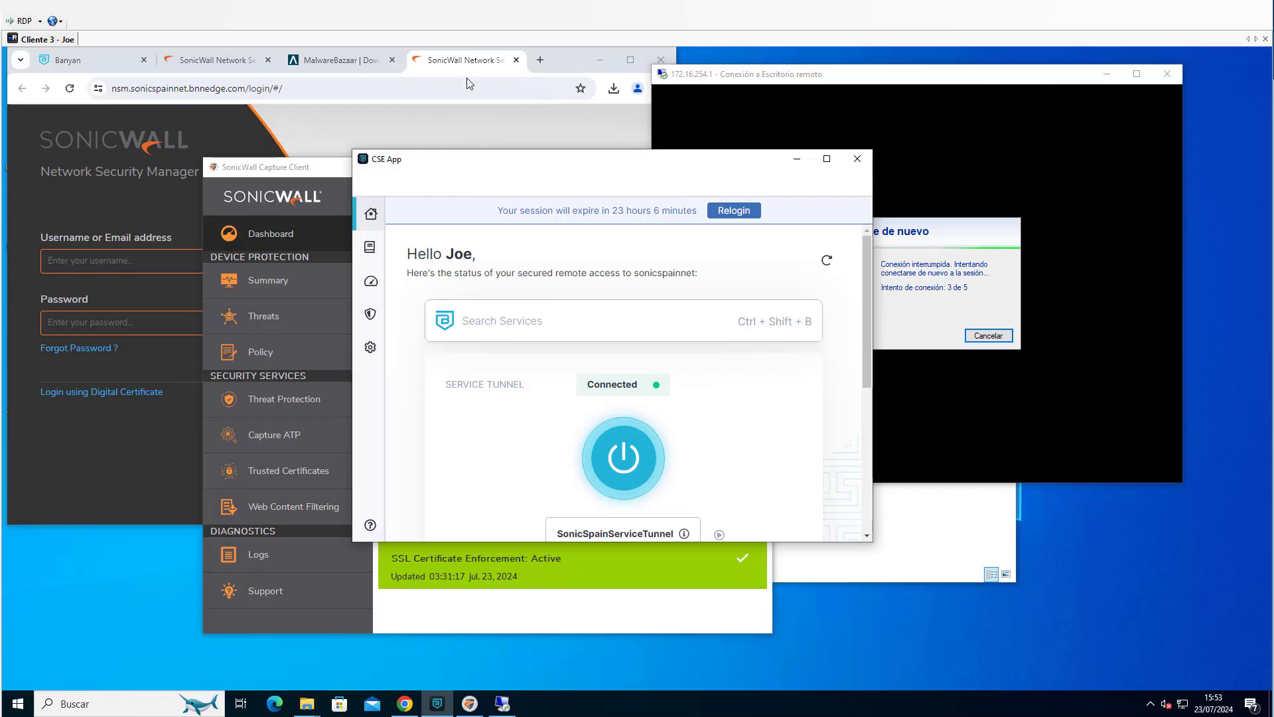
On the client, refresh the device trust level in the CSE App and test whether the 172.16.254.1 Remote Desktop session responds.
{"action": "left_click", "coordinate": [371, 281]}
{"action": "left_click", "coordinate": [848, 217]}
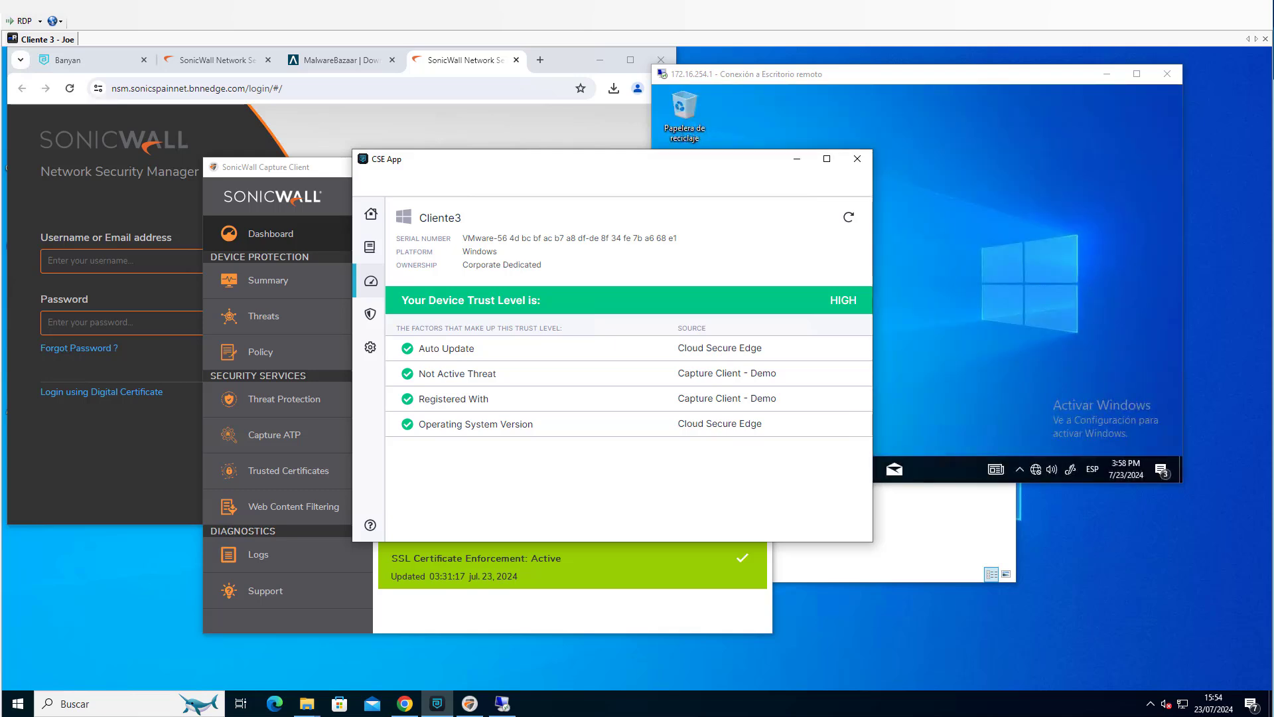
{"action": "left_click", "coordinate": [970, 138]}
{"action": "left_click", "coordinate": [668, 469]}
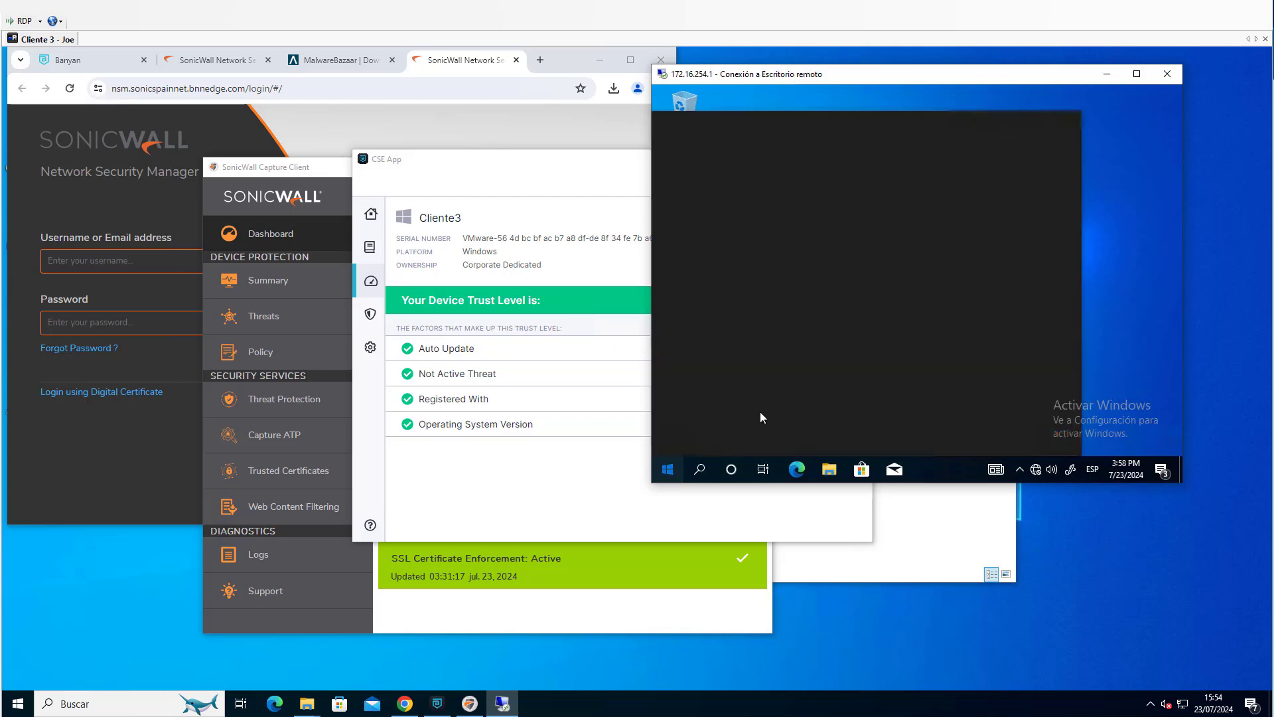
{"action": "left_click", "coordinate": [1125, 334]}
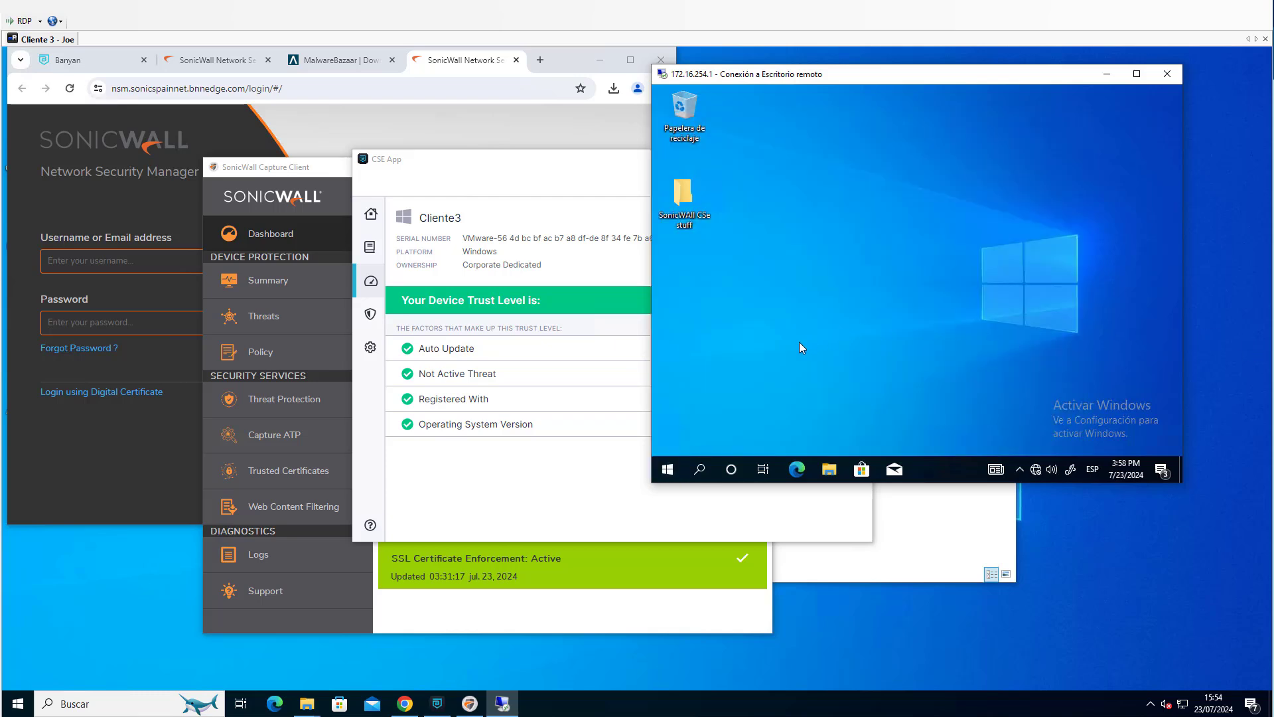
{"action": "left_click", "coordinate": [316, 167]}
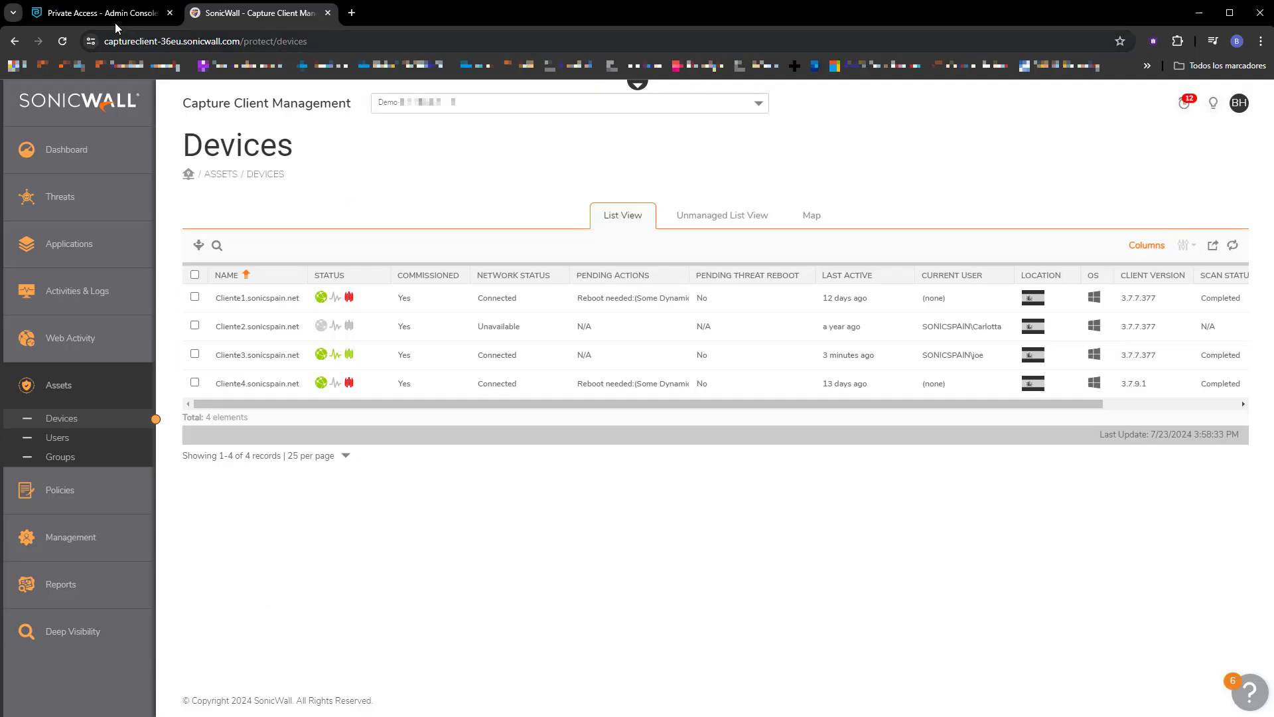
Switch to the Cloud Secure Edge admin console and review the Private Access events for the service tunnel.
{"action": "left_click", "coordinate": [113, 19]}
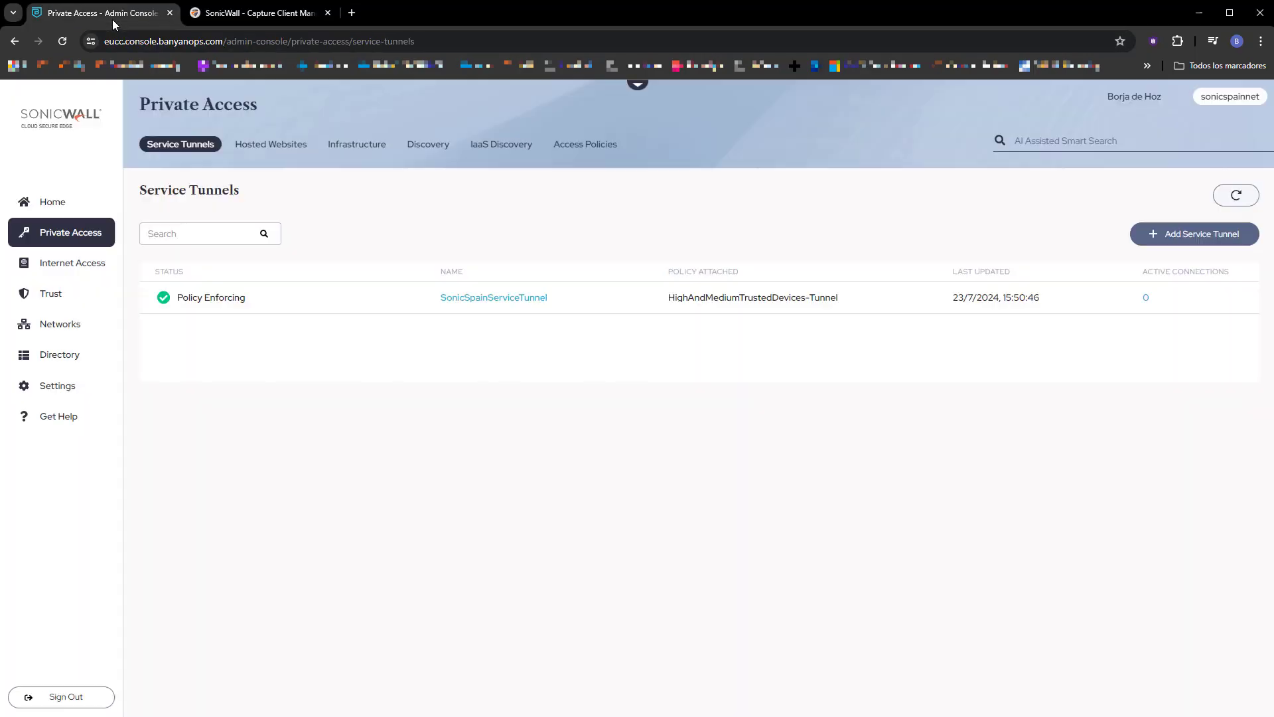
{"action": "left_click", "coordinate": [50, 206]}
{"action": "left_click", "coordinate": [225, 146]}
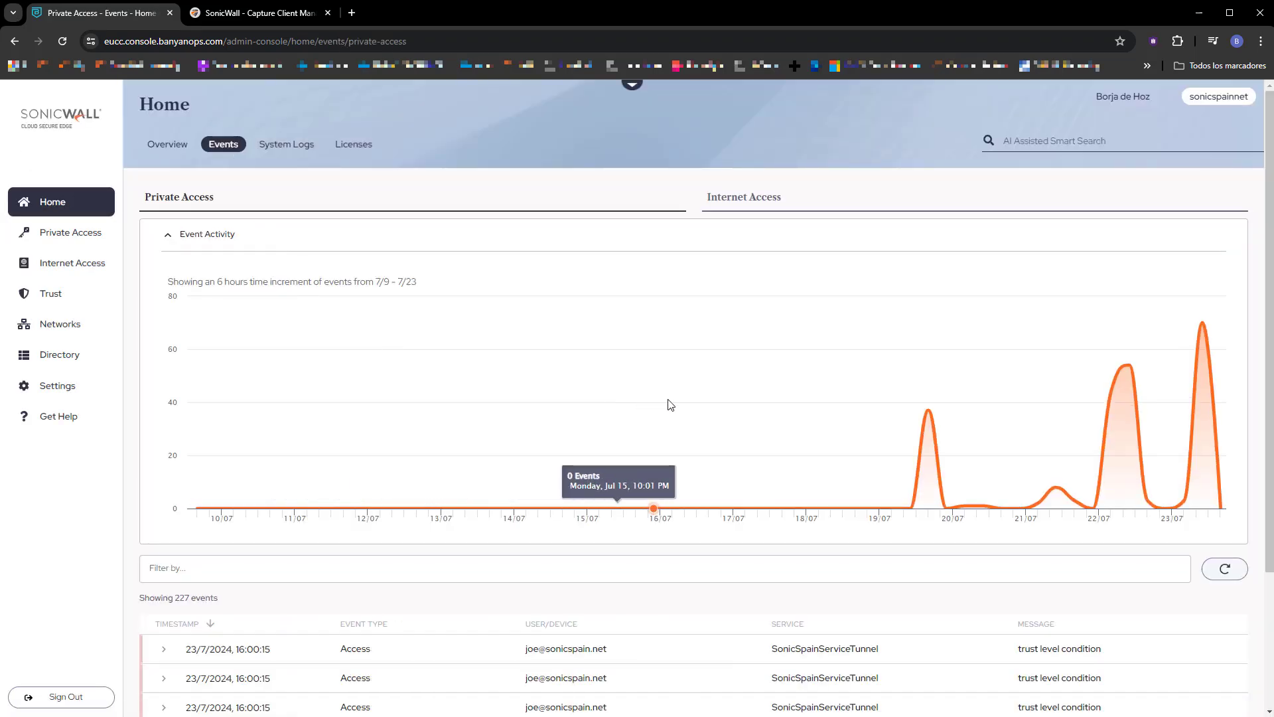
{"action": "scroll", "coordinate": [987, 600], "scroll_direction": "down", "scroll_amount": 2}
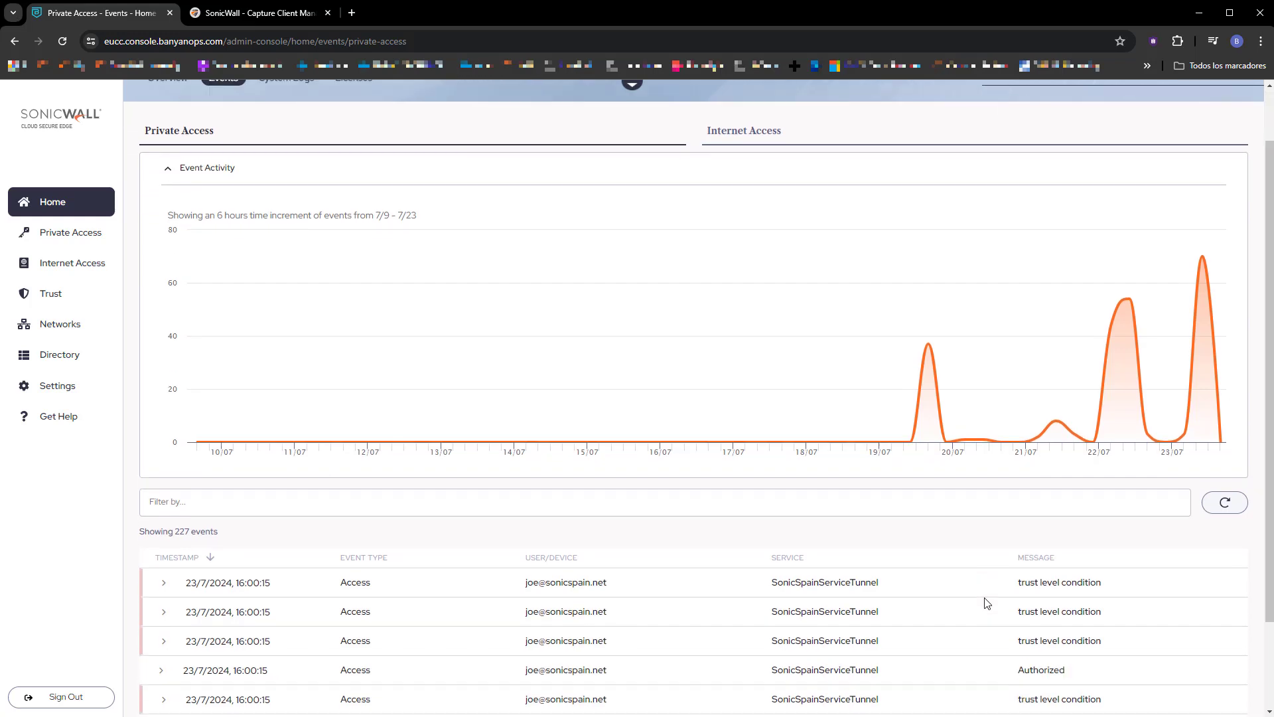